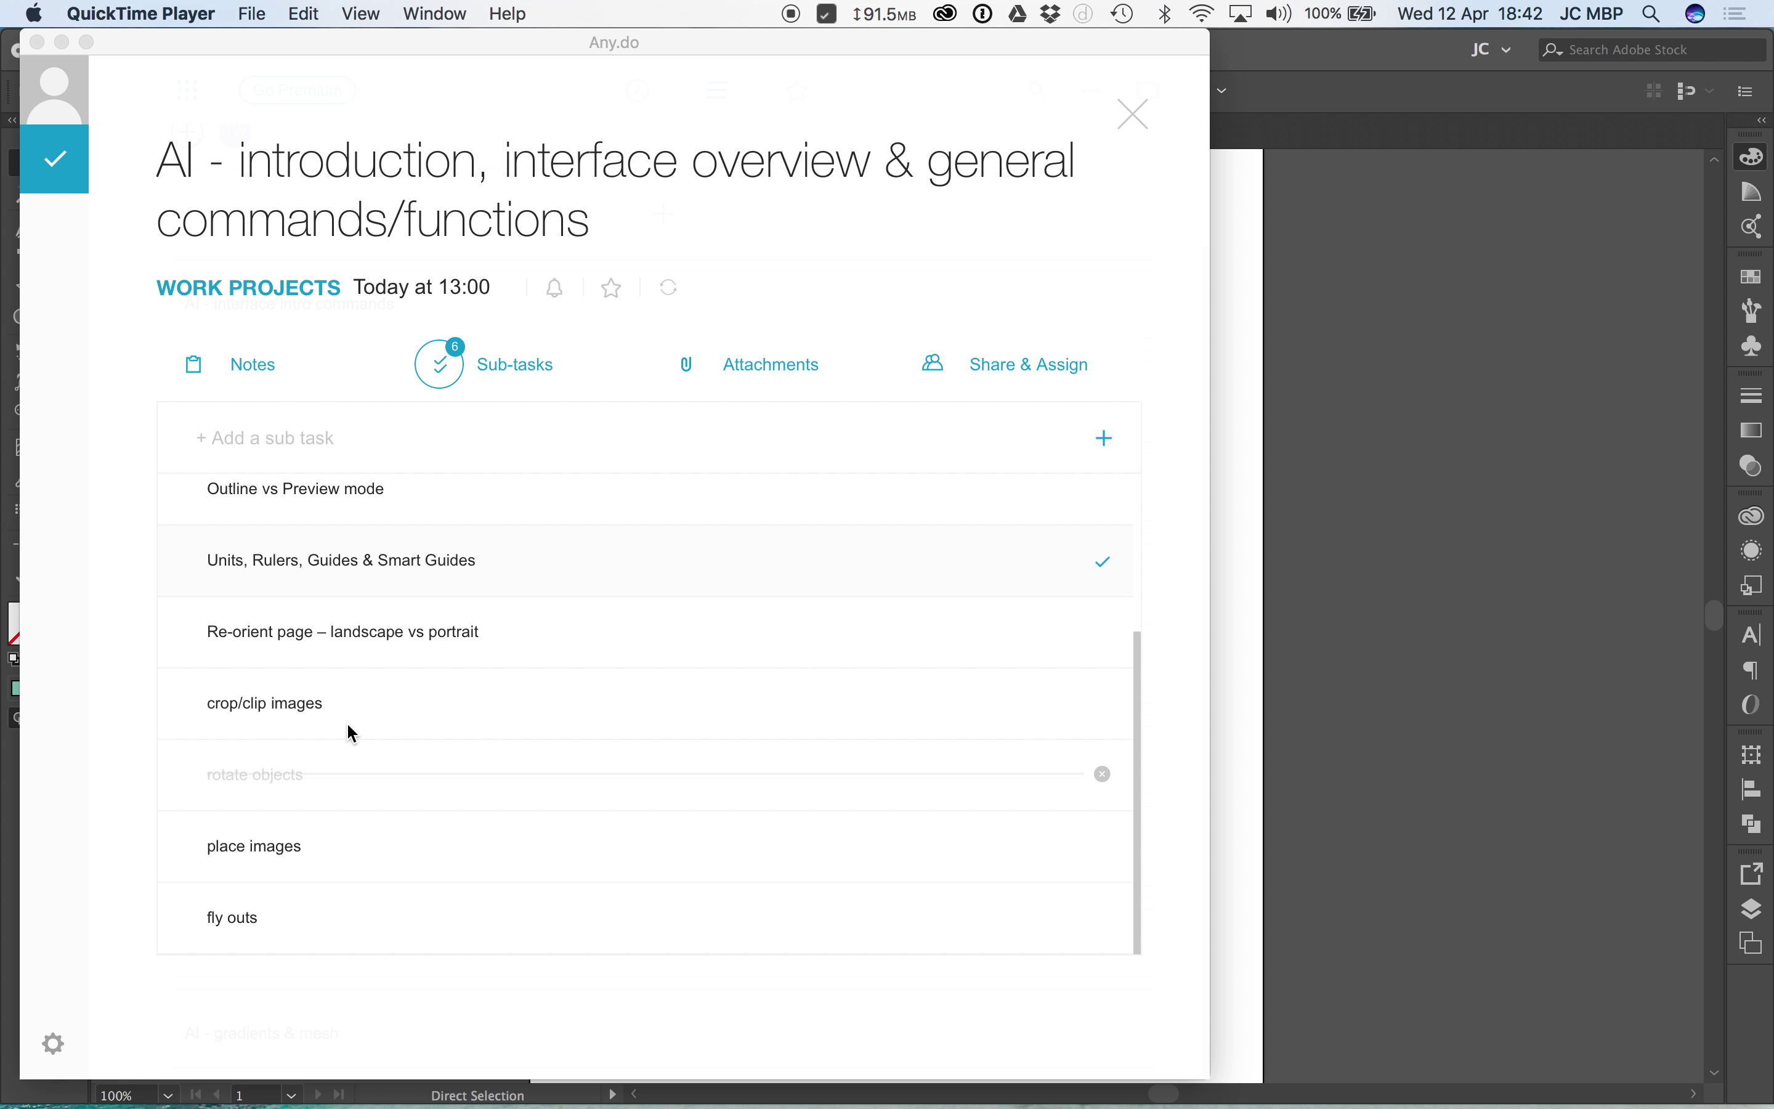
# - Place the Esperance-WA.jpg beach photo onto the artboard as a linked image
pyautogui.click(1313, 445)
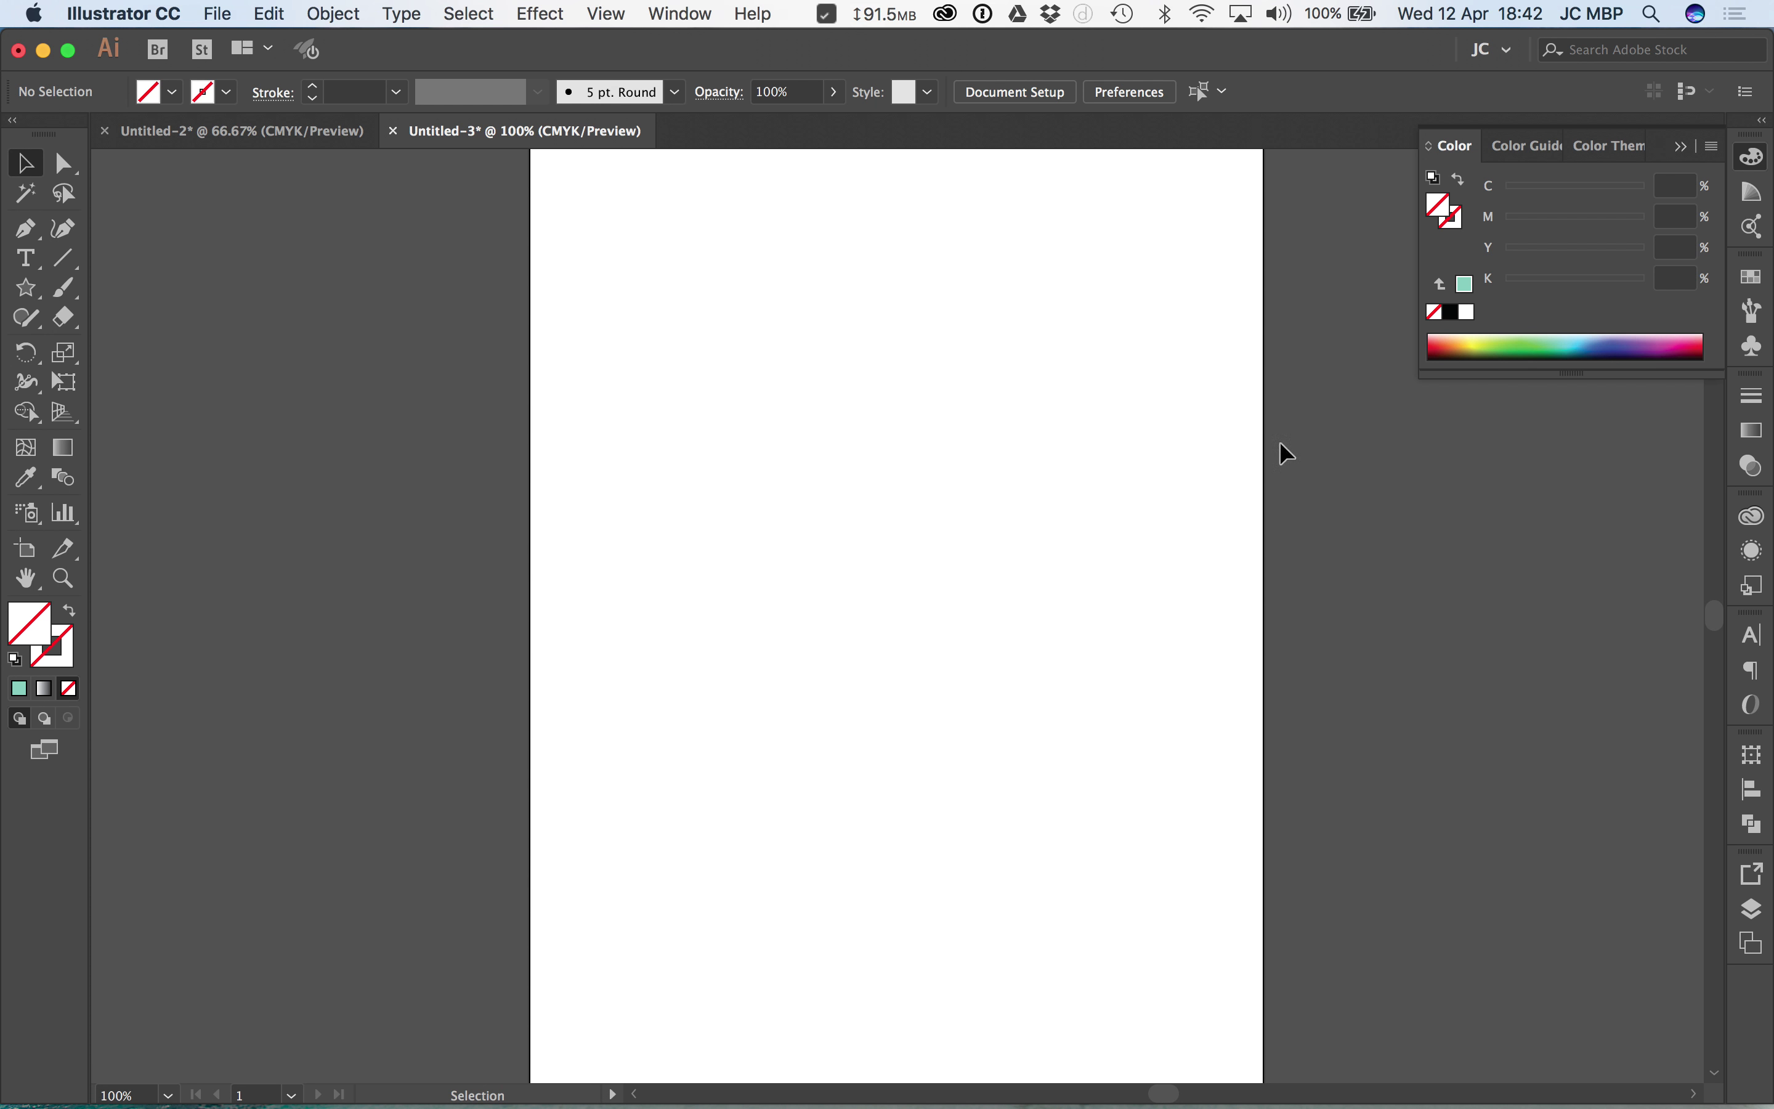
pyautogui.click(220, 14)
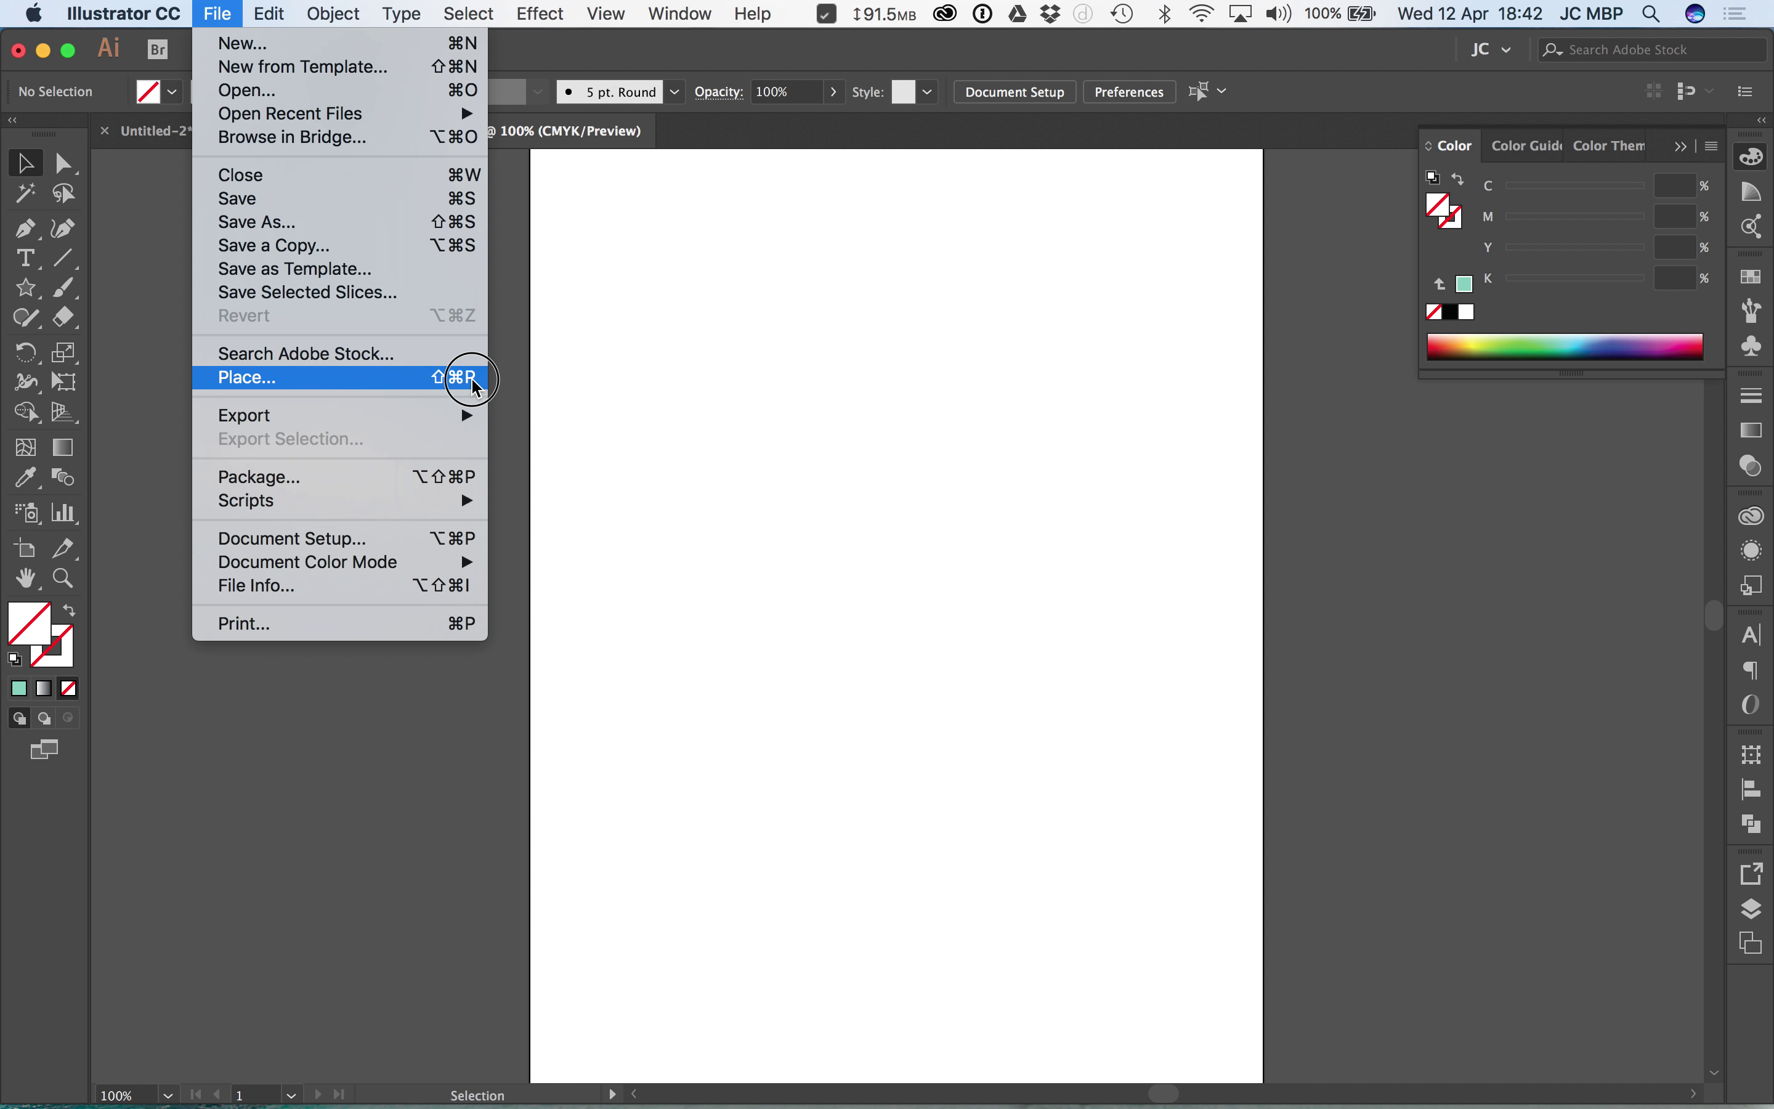
pyautogui.click(473, 378)
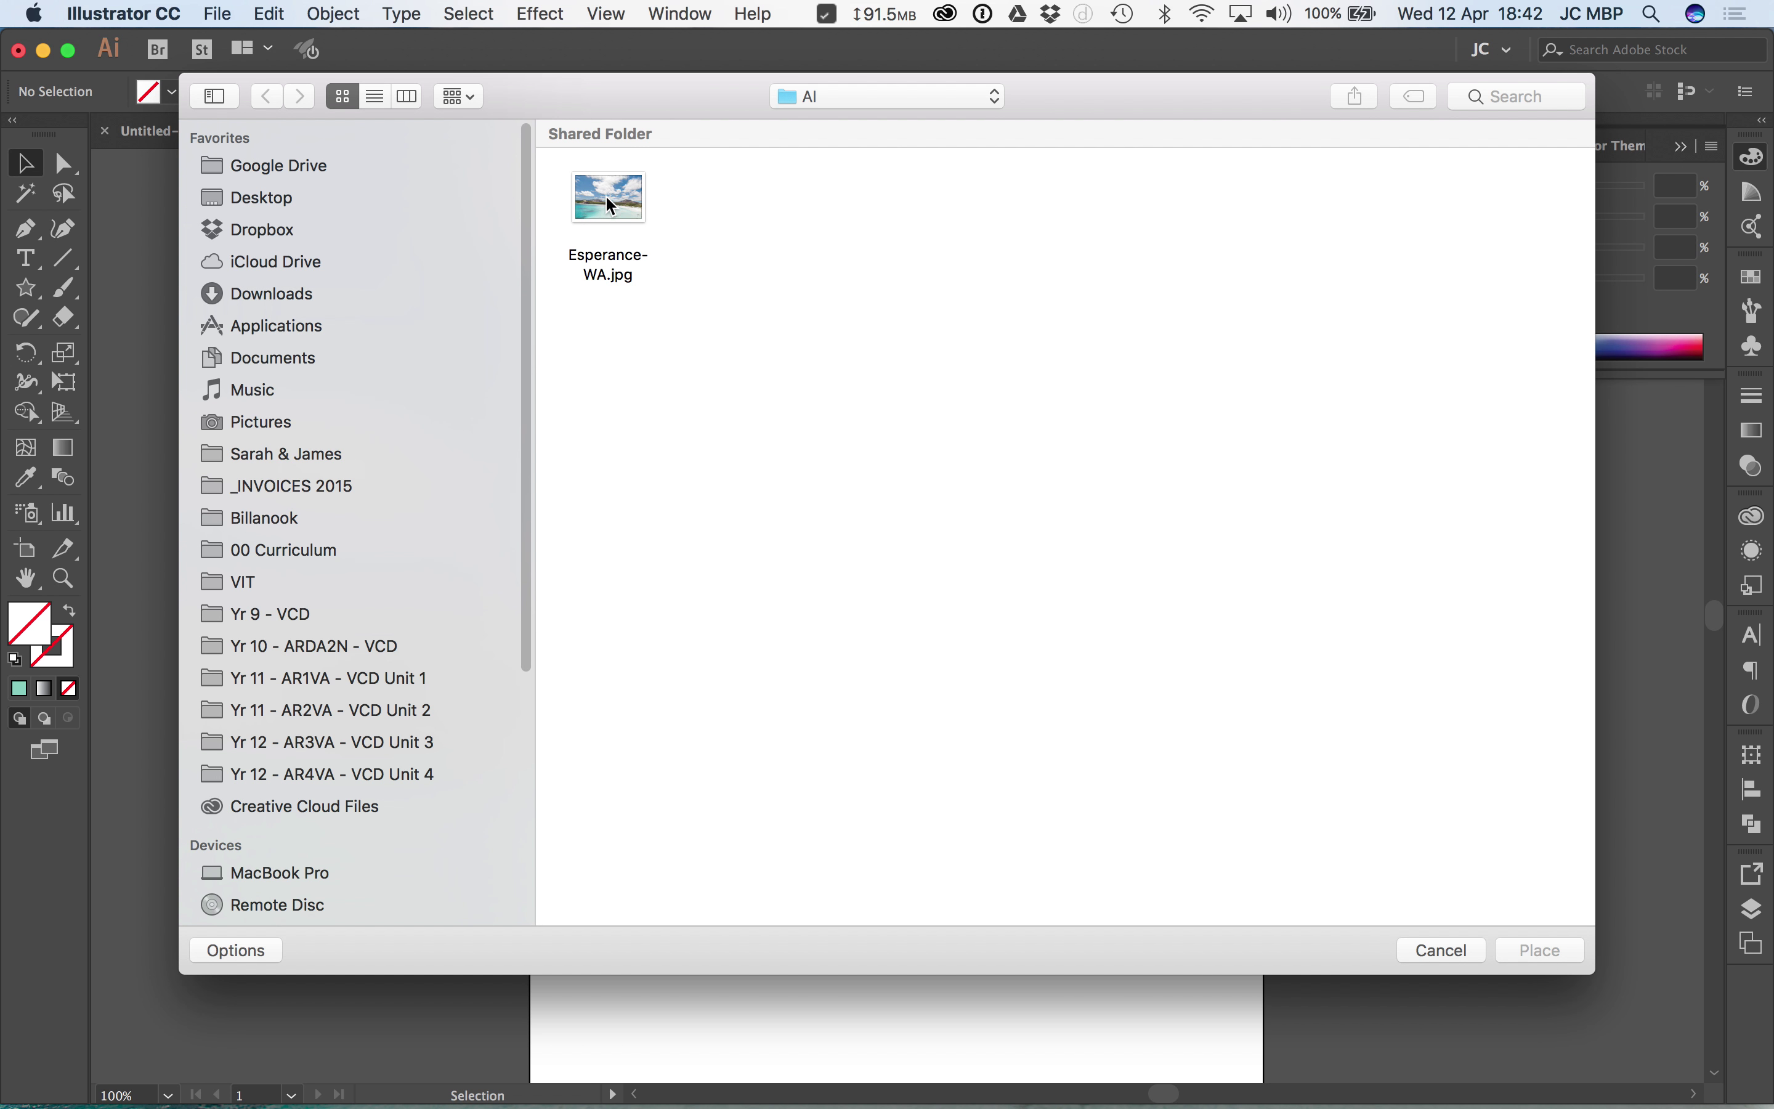
pyautogui.click(607, 205)
pyautogui.click(1549, 951)
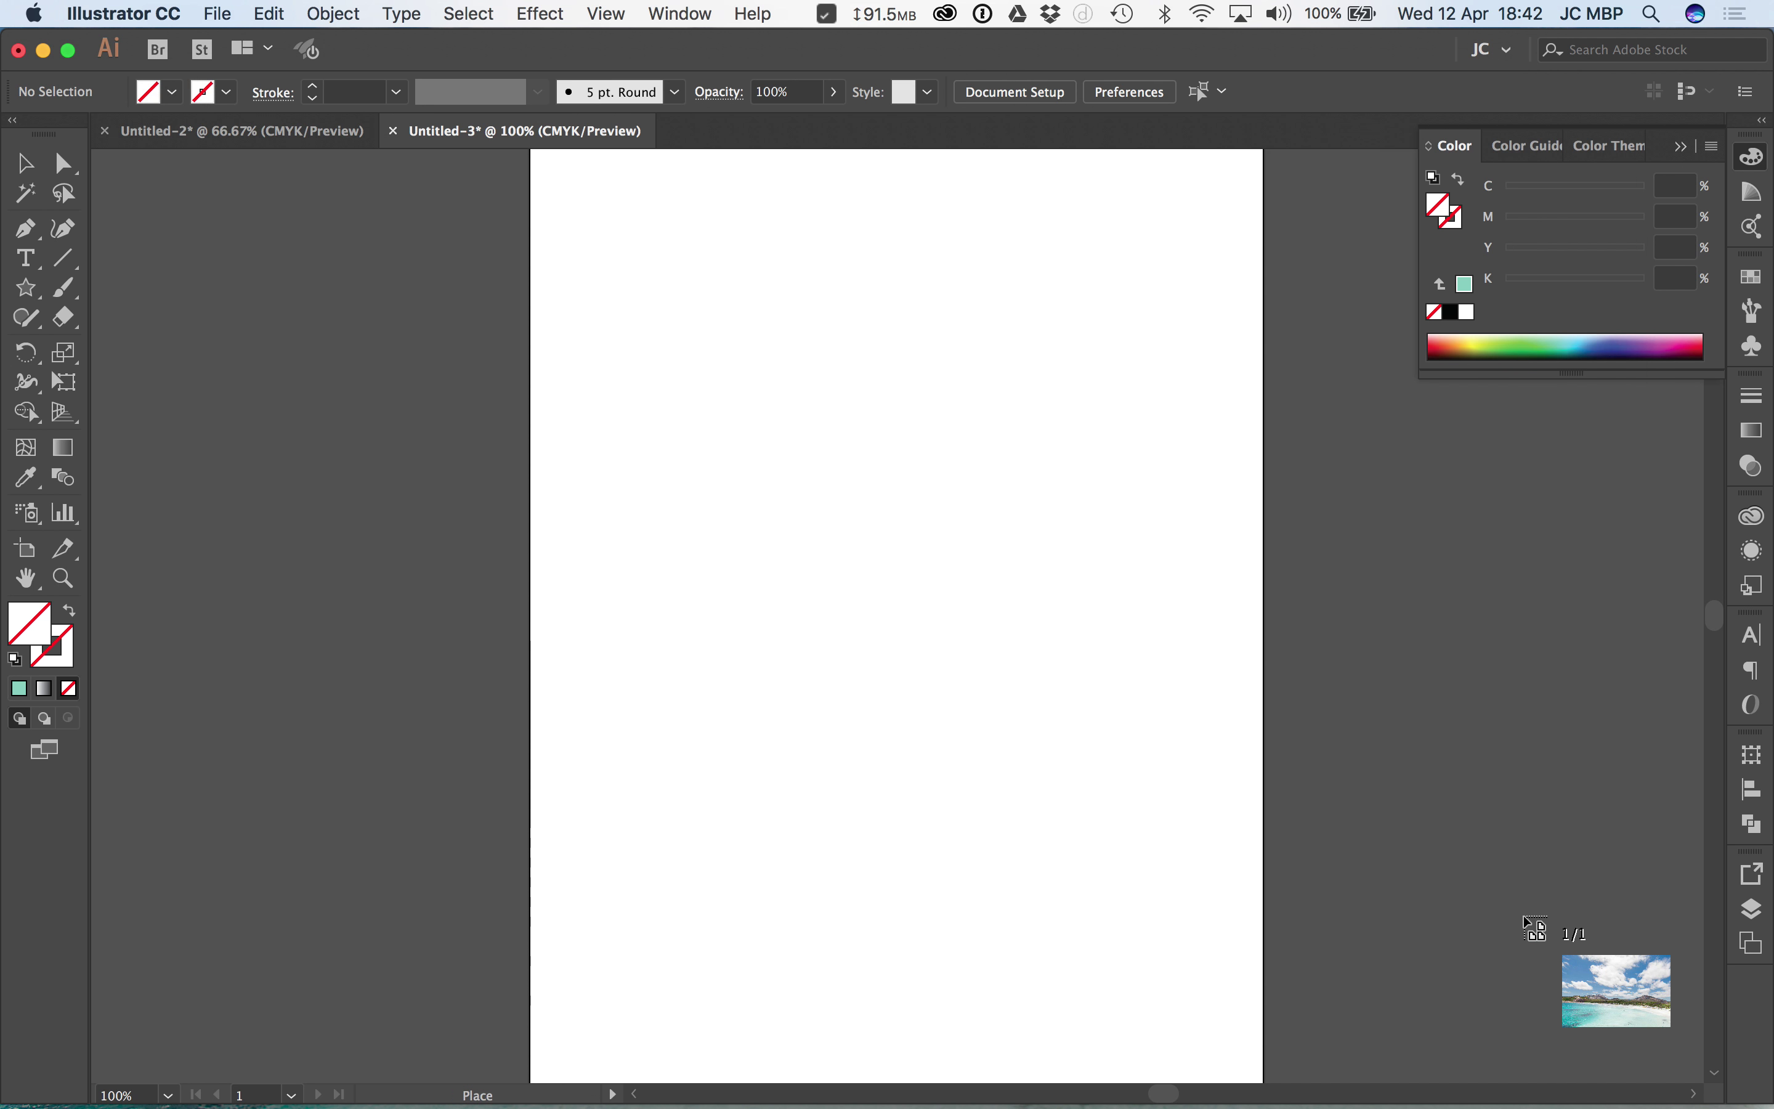
pyautogui.click(569, 322)
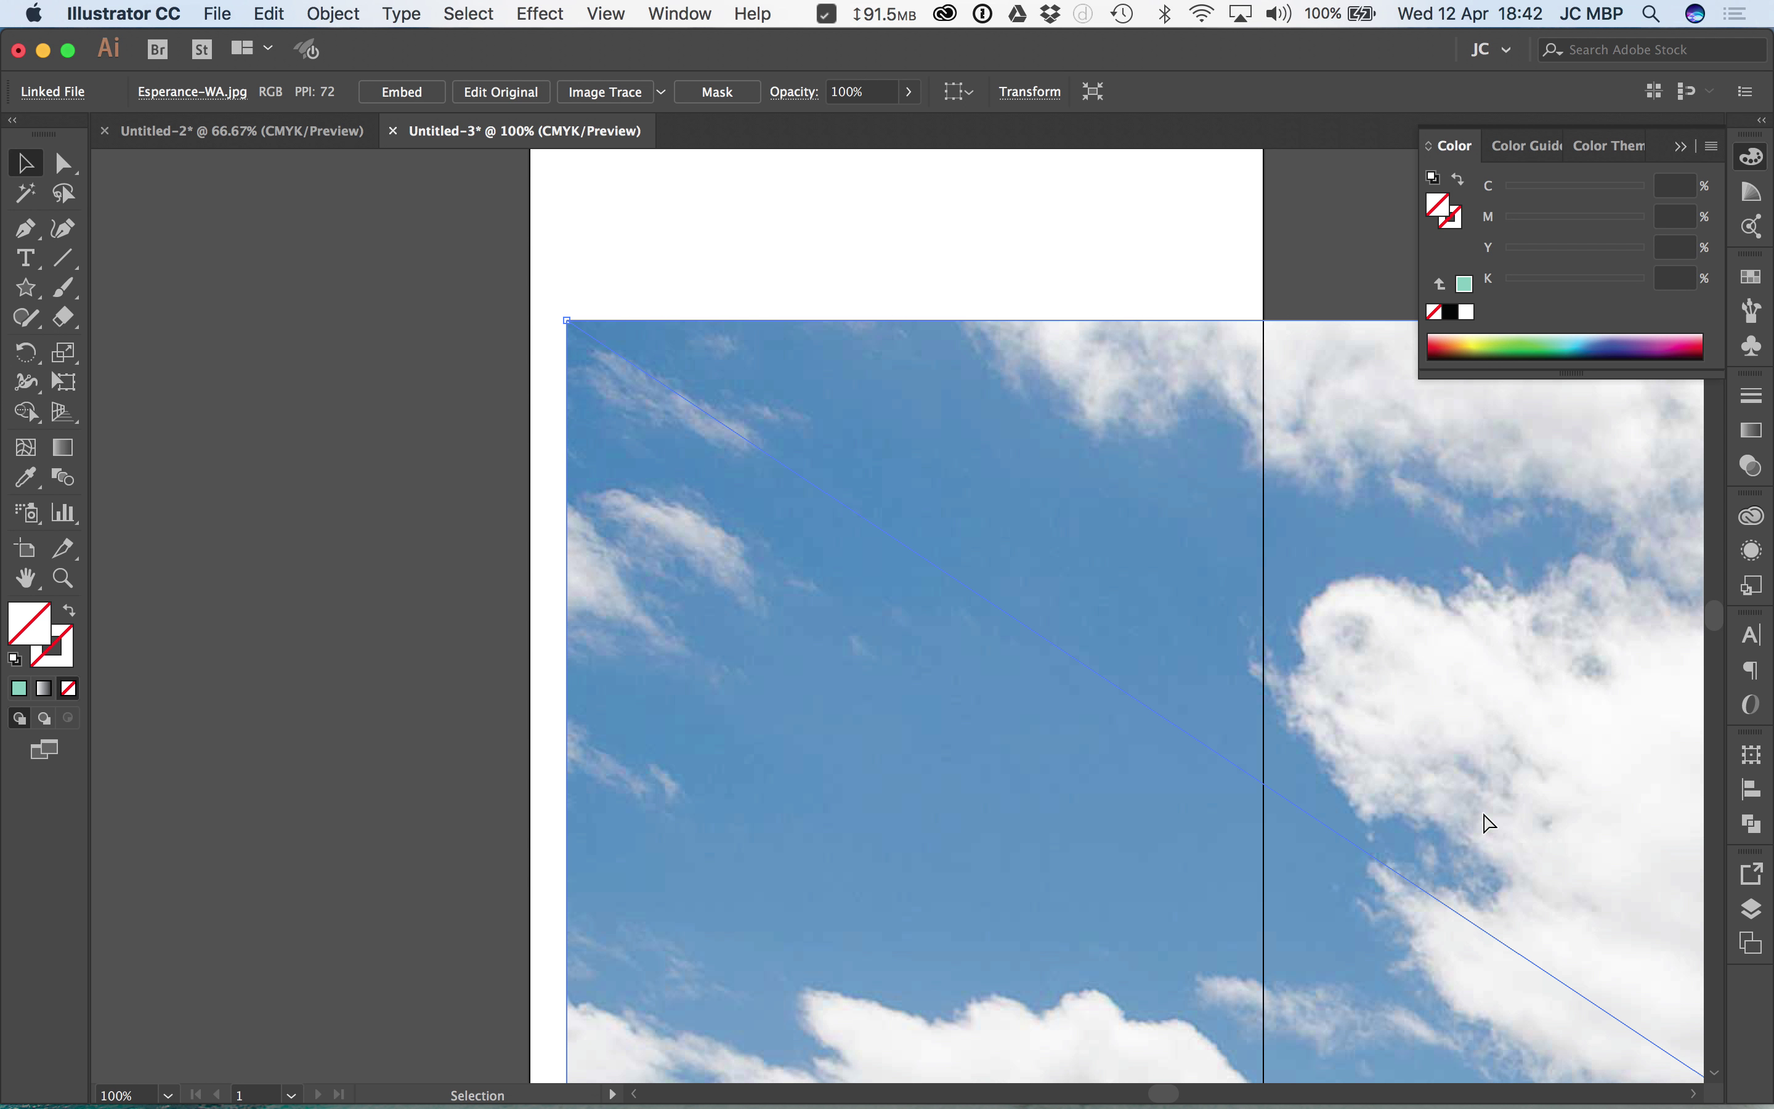
# - Scale the beach photo down to about 184 × 122 mm so it sits inside the artboard
pyautogui.press('super+minus')
pyautogui.press('super+minus')
pyautogui.press('super+minus')
pyautogui.press('super+minus')
pyautogui.press('super+minus')
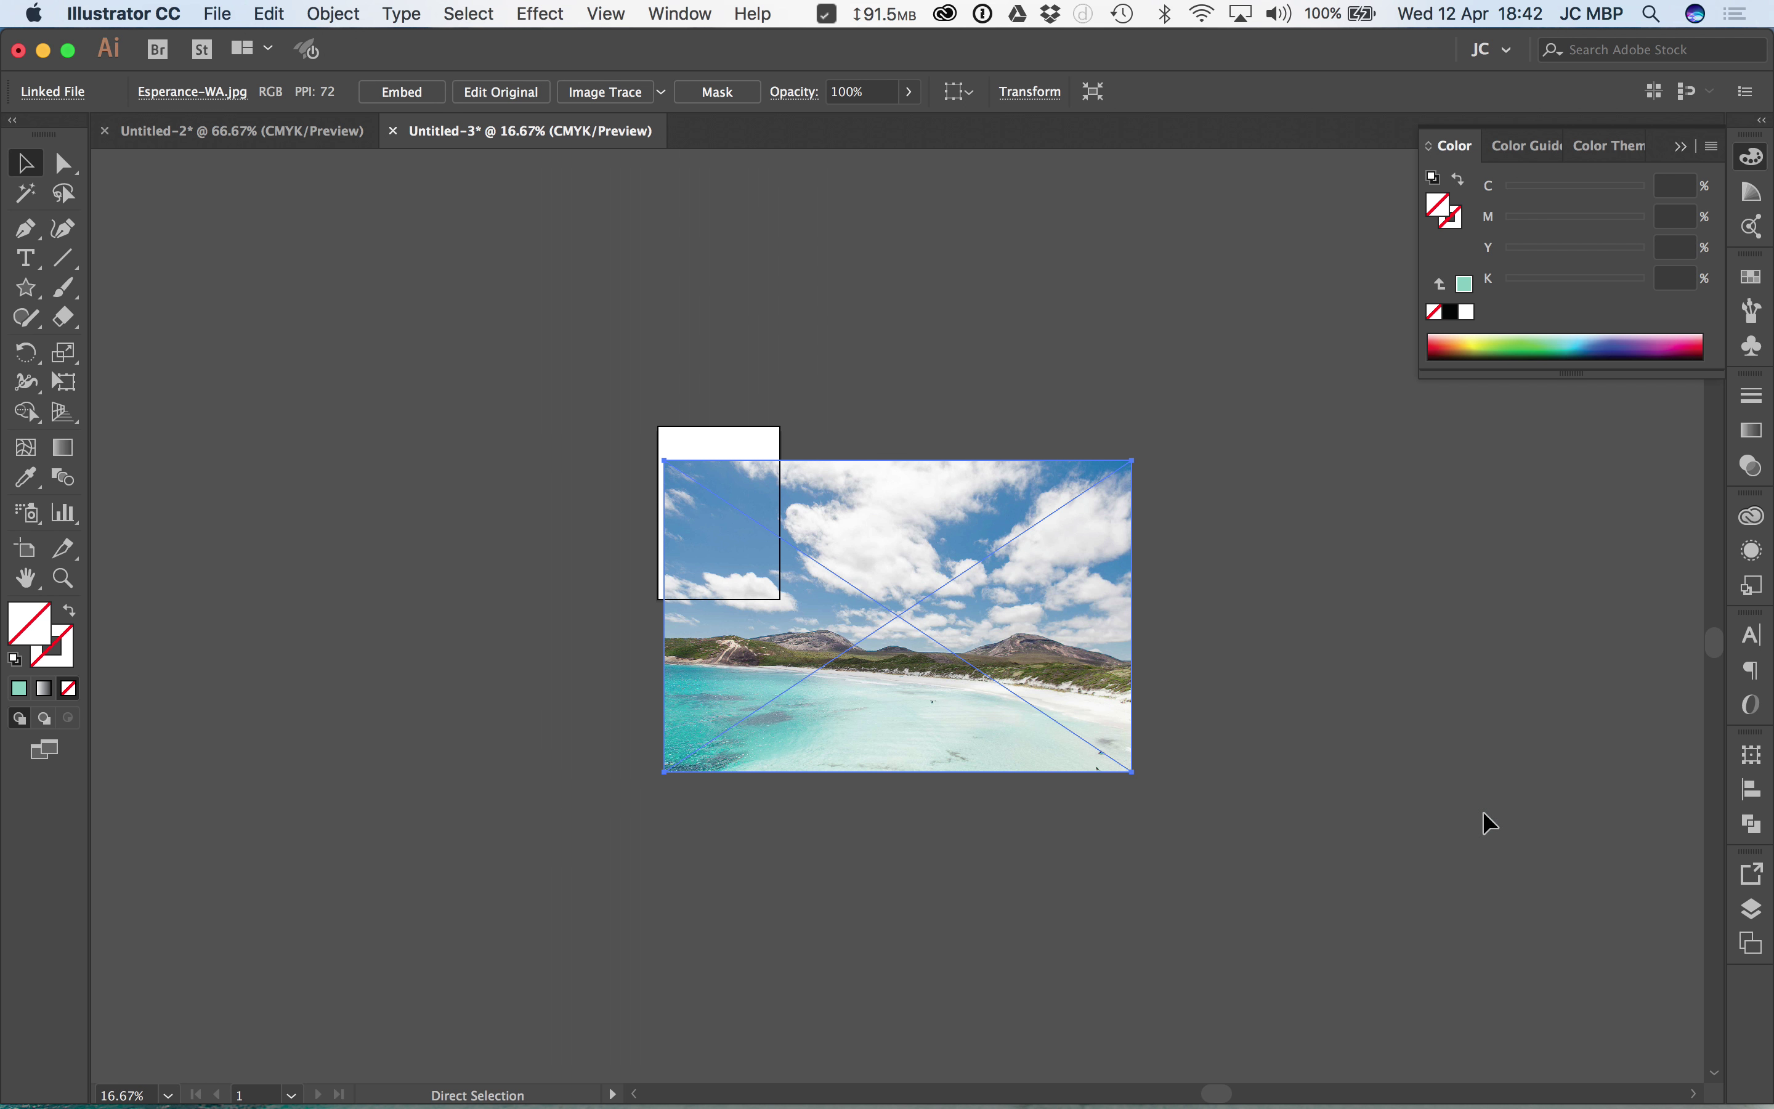
pyautogui.press('super+minus')
pyautogui.moveTo(1075, 731)
pyautogui.mouseDown()
pyautogui.moveTo(776, 544)
pyautogui.moveTo(1075, 731)
pyautogui.mouseUp()
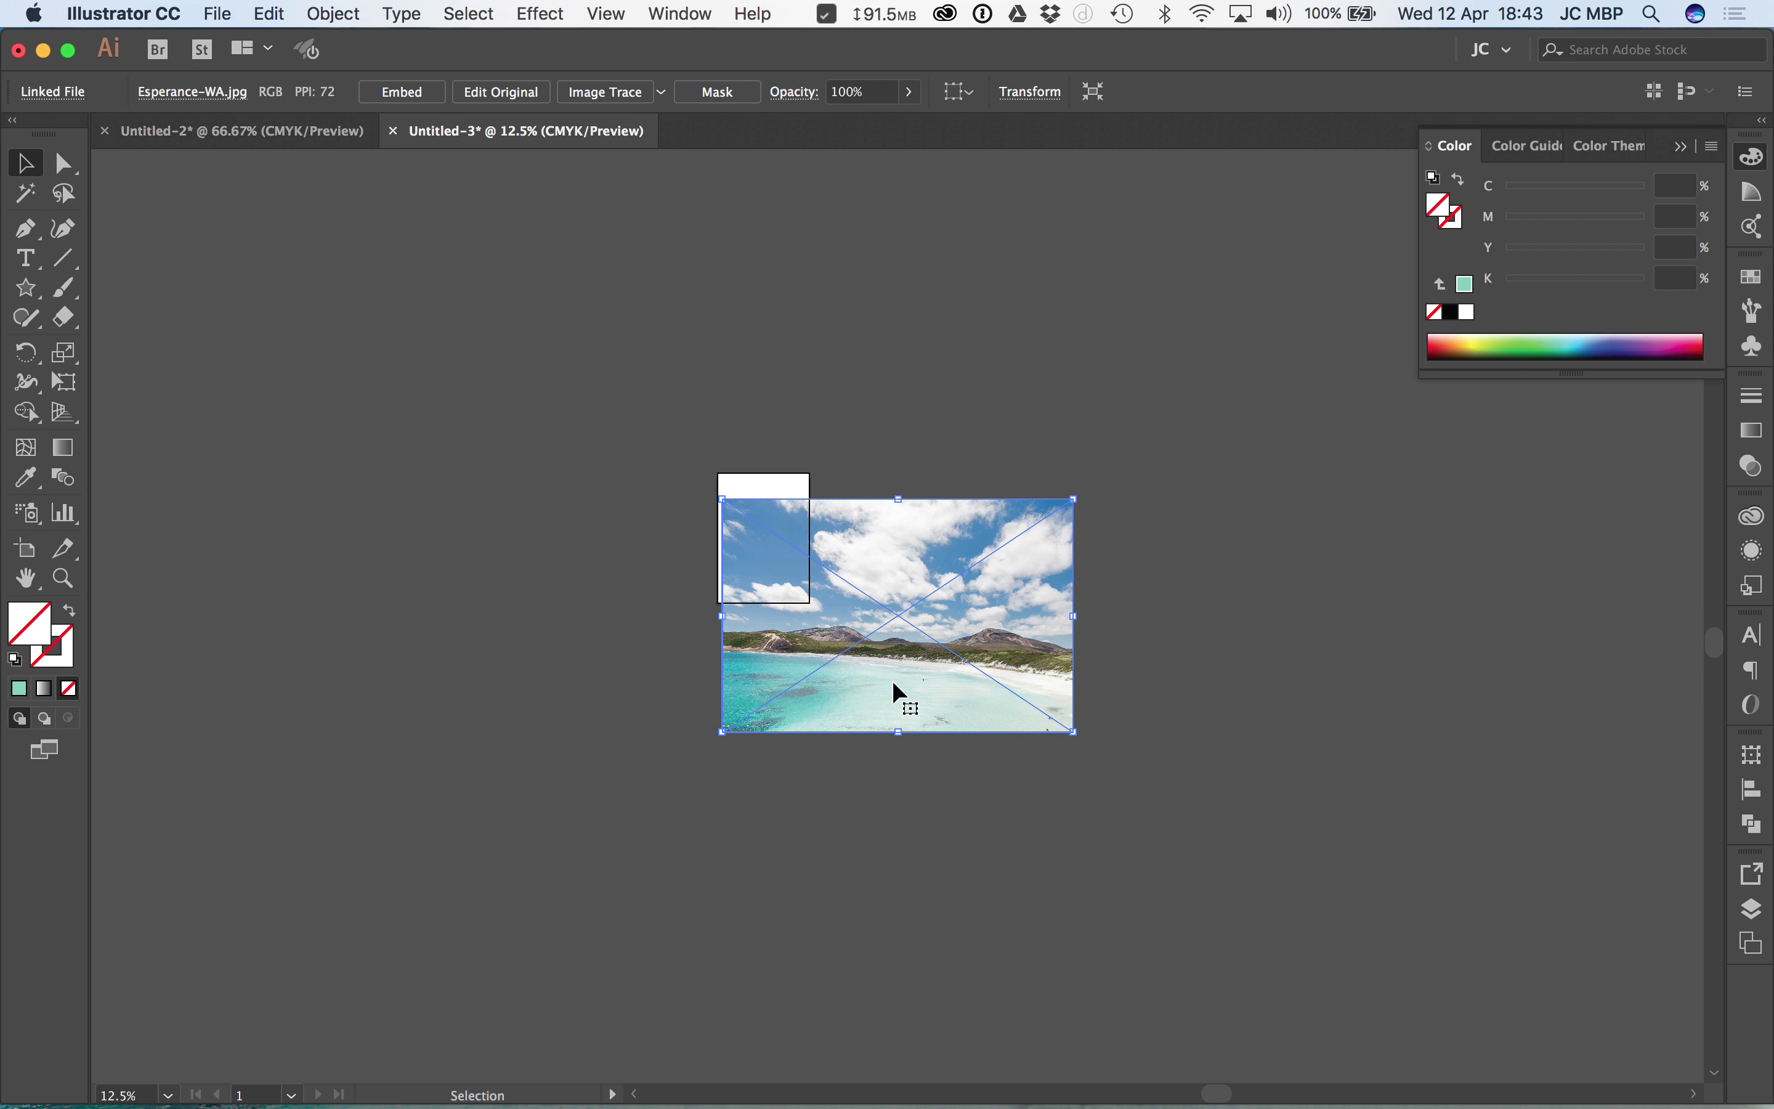
pyautogui.press('super+equal')
pyautogui.press('super+equal')
pyautogui.moveTo(1248, 849); pyautogui.dragTo(707, 526)
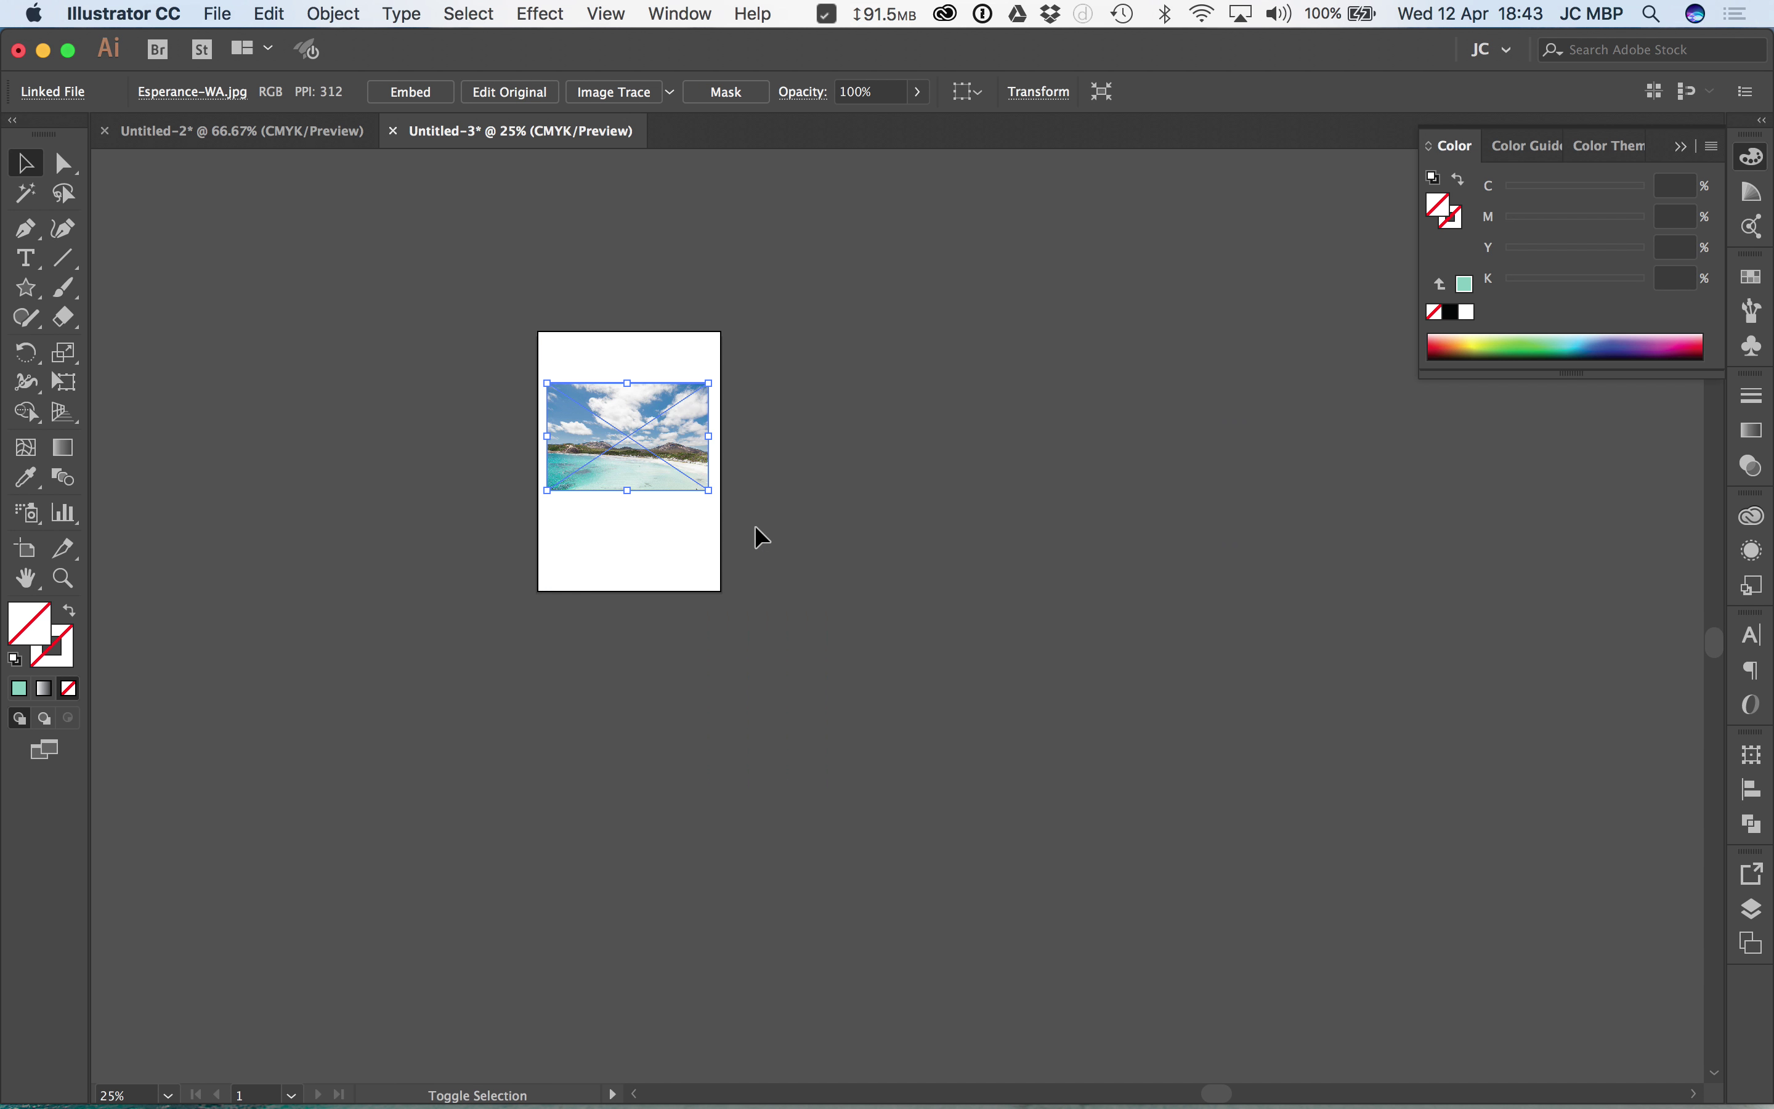
pyautogui.press('super+equal')
pyautogui.press('super+equal')
pyautogui.press('super+equal')
pyautogui.press('super+equal')
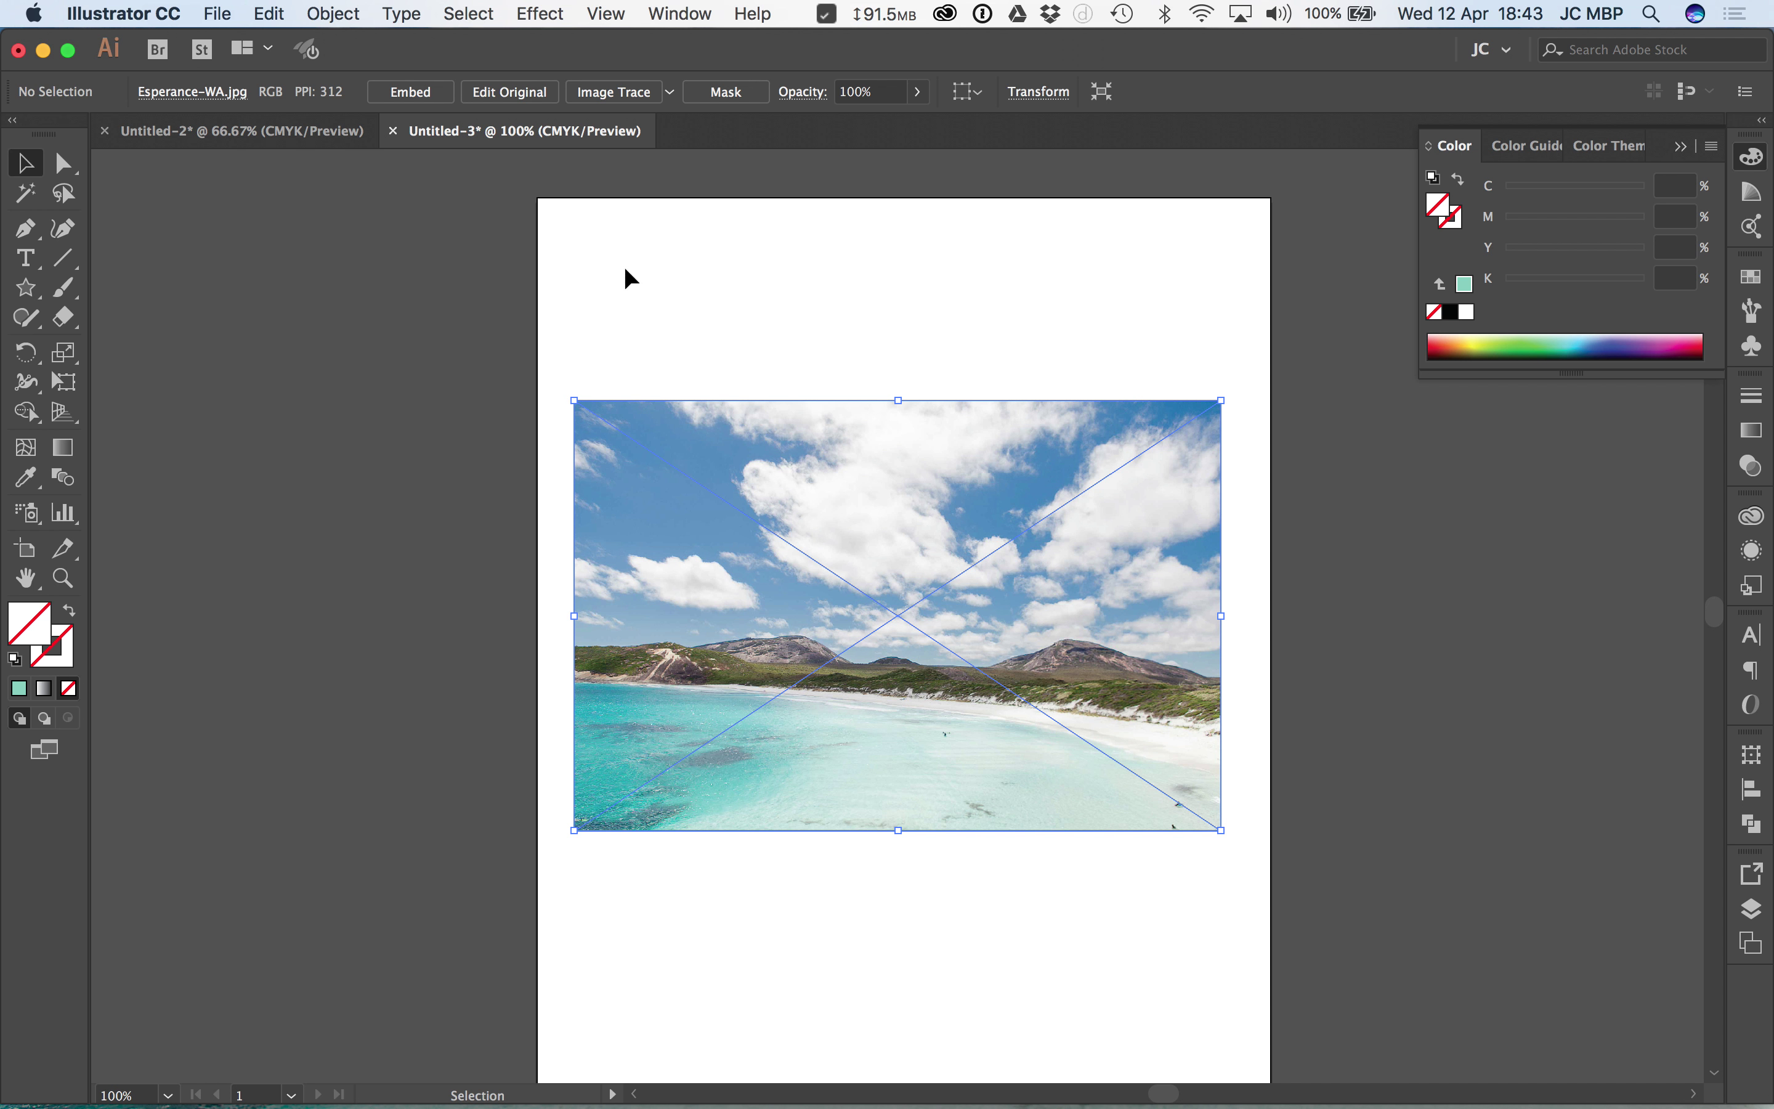
pyautogui.click(660, 343)
pyautogui.click(587, 561)
pyautogui.click(484, 199)
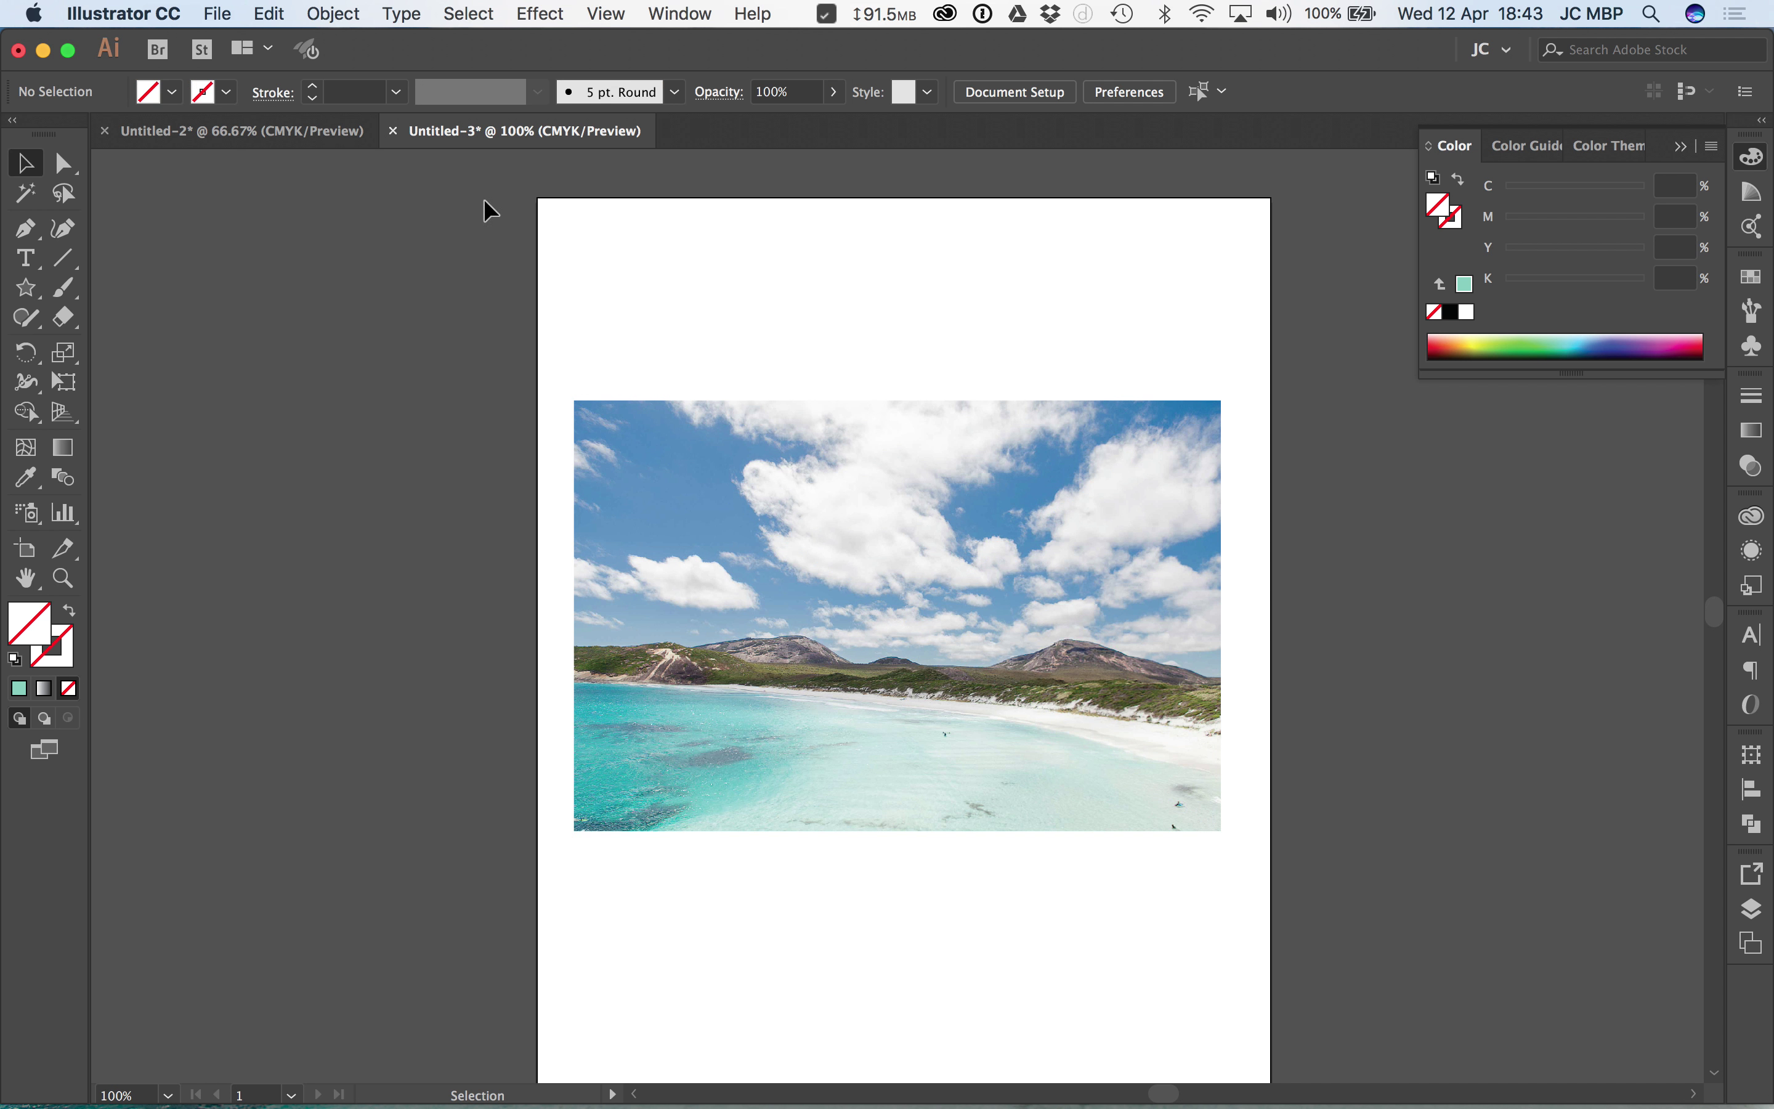
pyautogui.click(217, 13)
pyautogui.click(249, 469)
pyautogui.moveTo(574, 238); pyautogui.dragTo(953, 380)
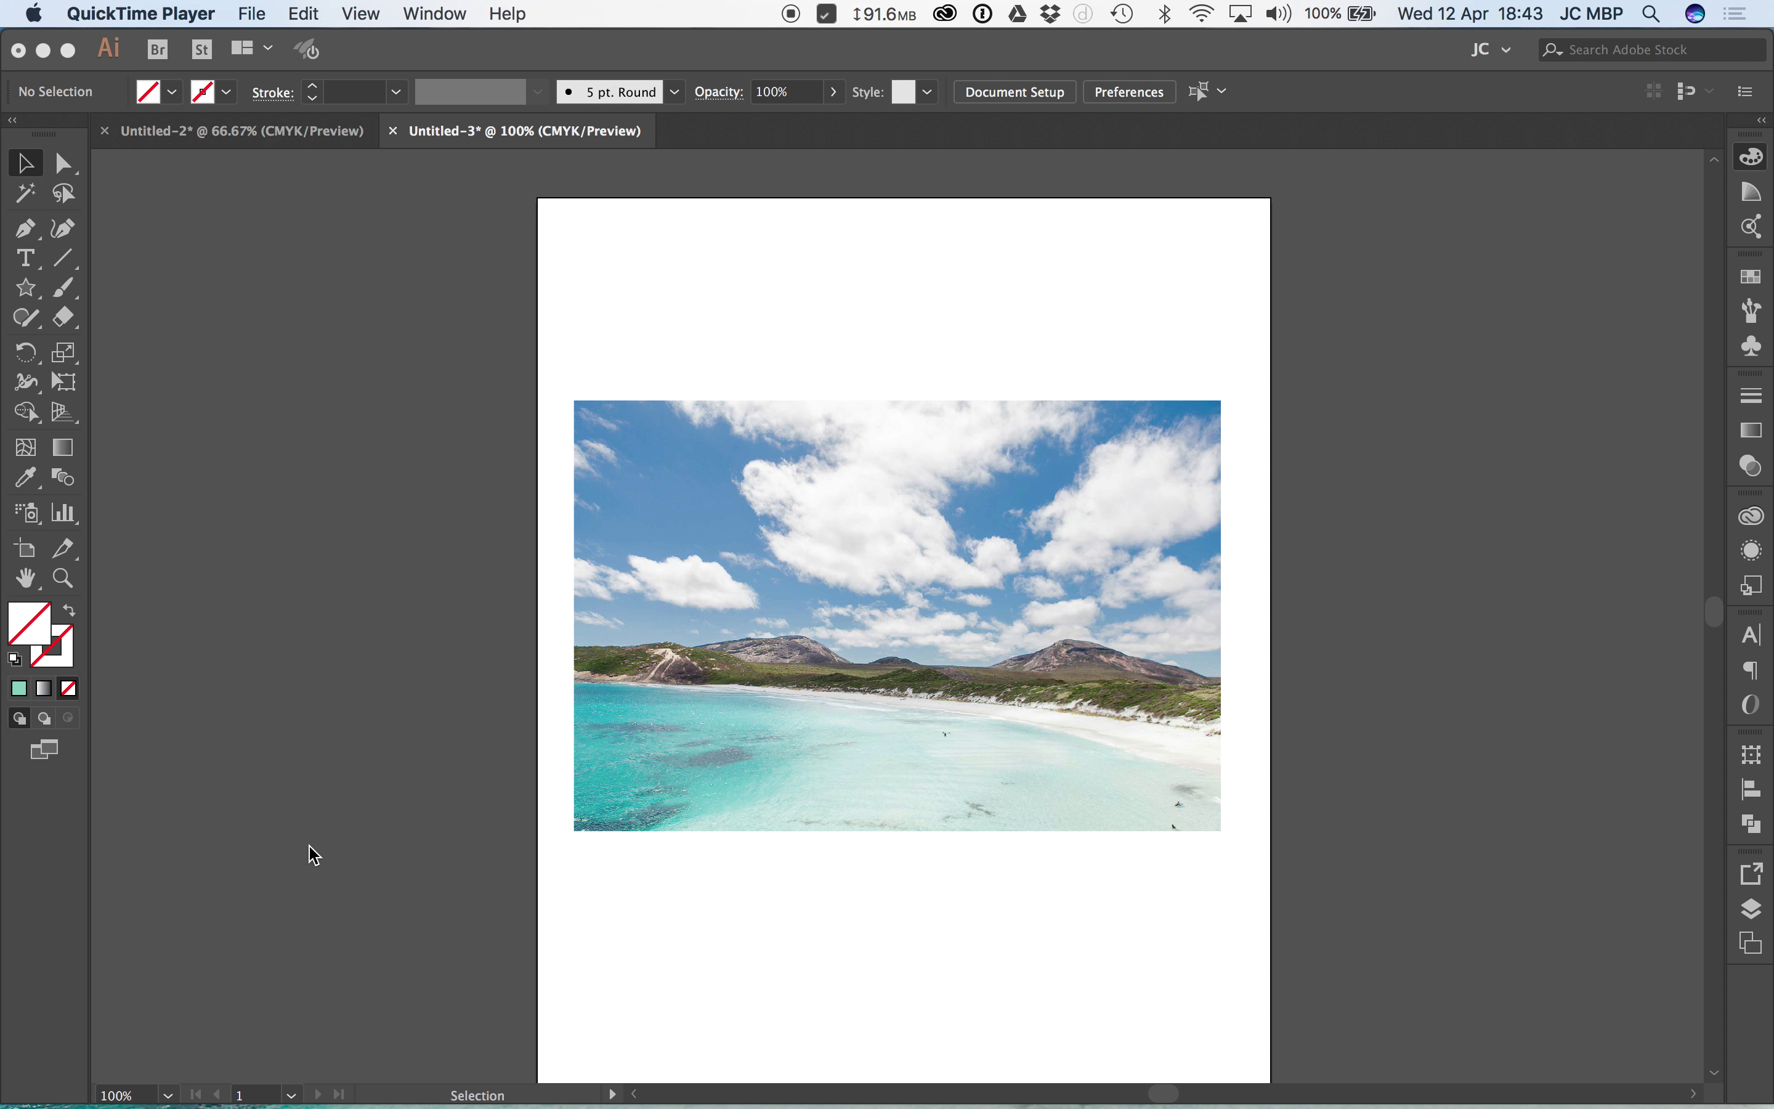
# - Switch to AnyDo and check off the 'place images' sub-task
pyautogui.press('super+Tab')
pyautogui.press('Tab')
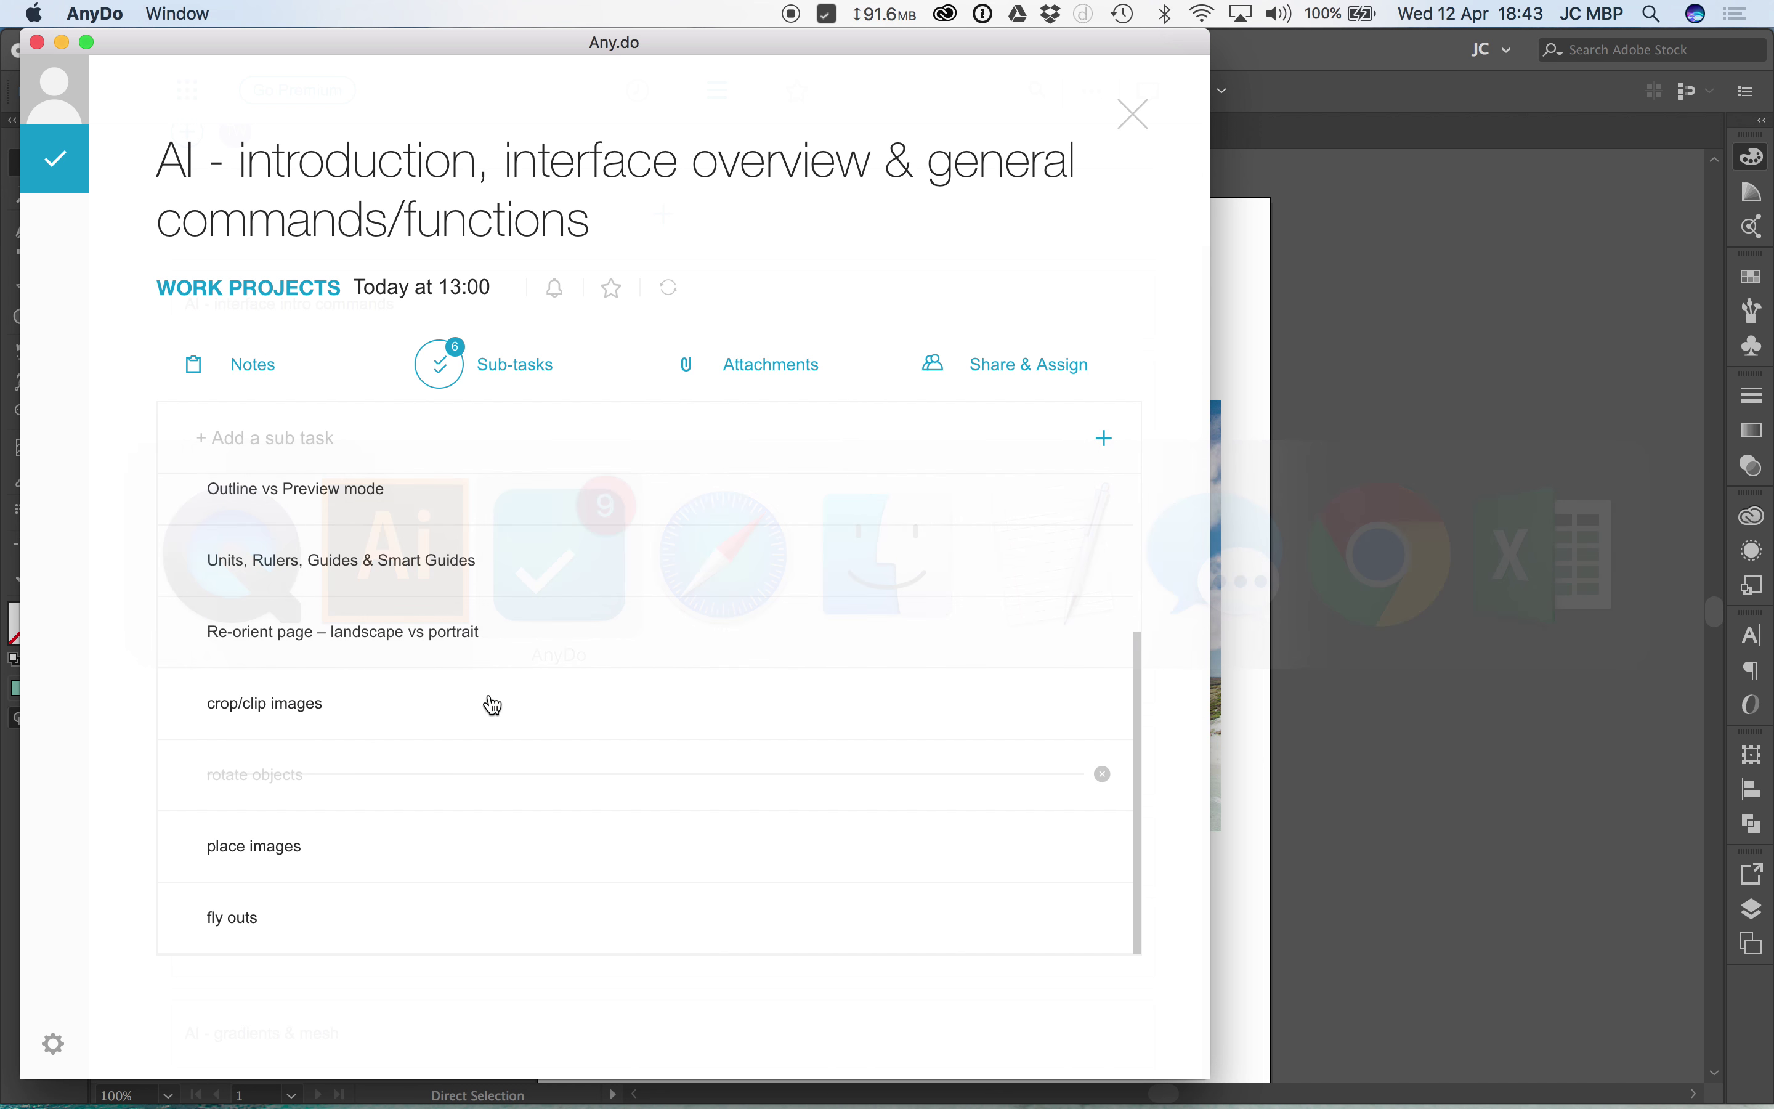
pyautogui.click(1105, 849)
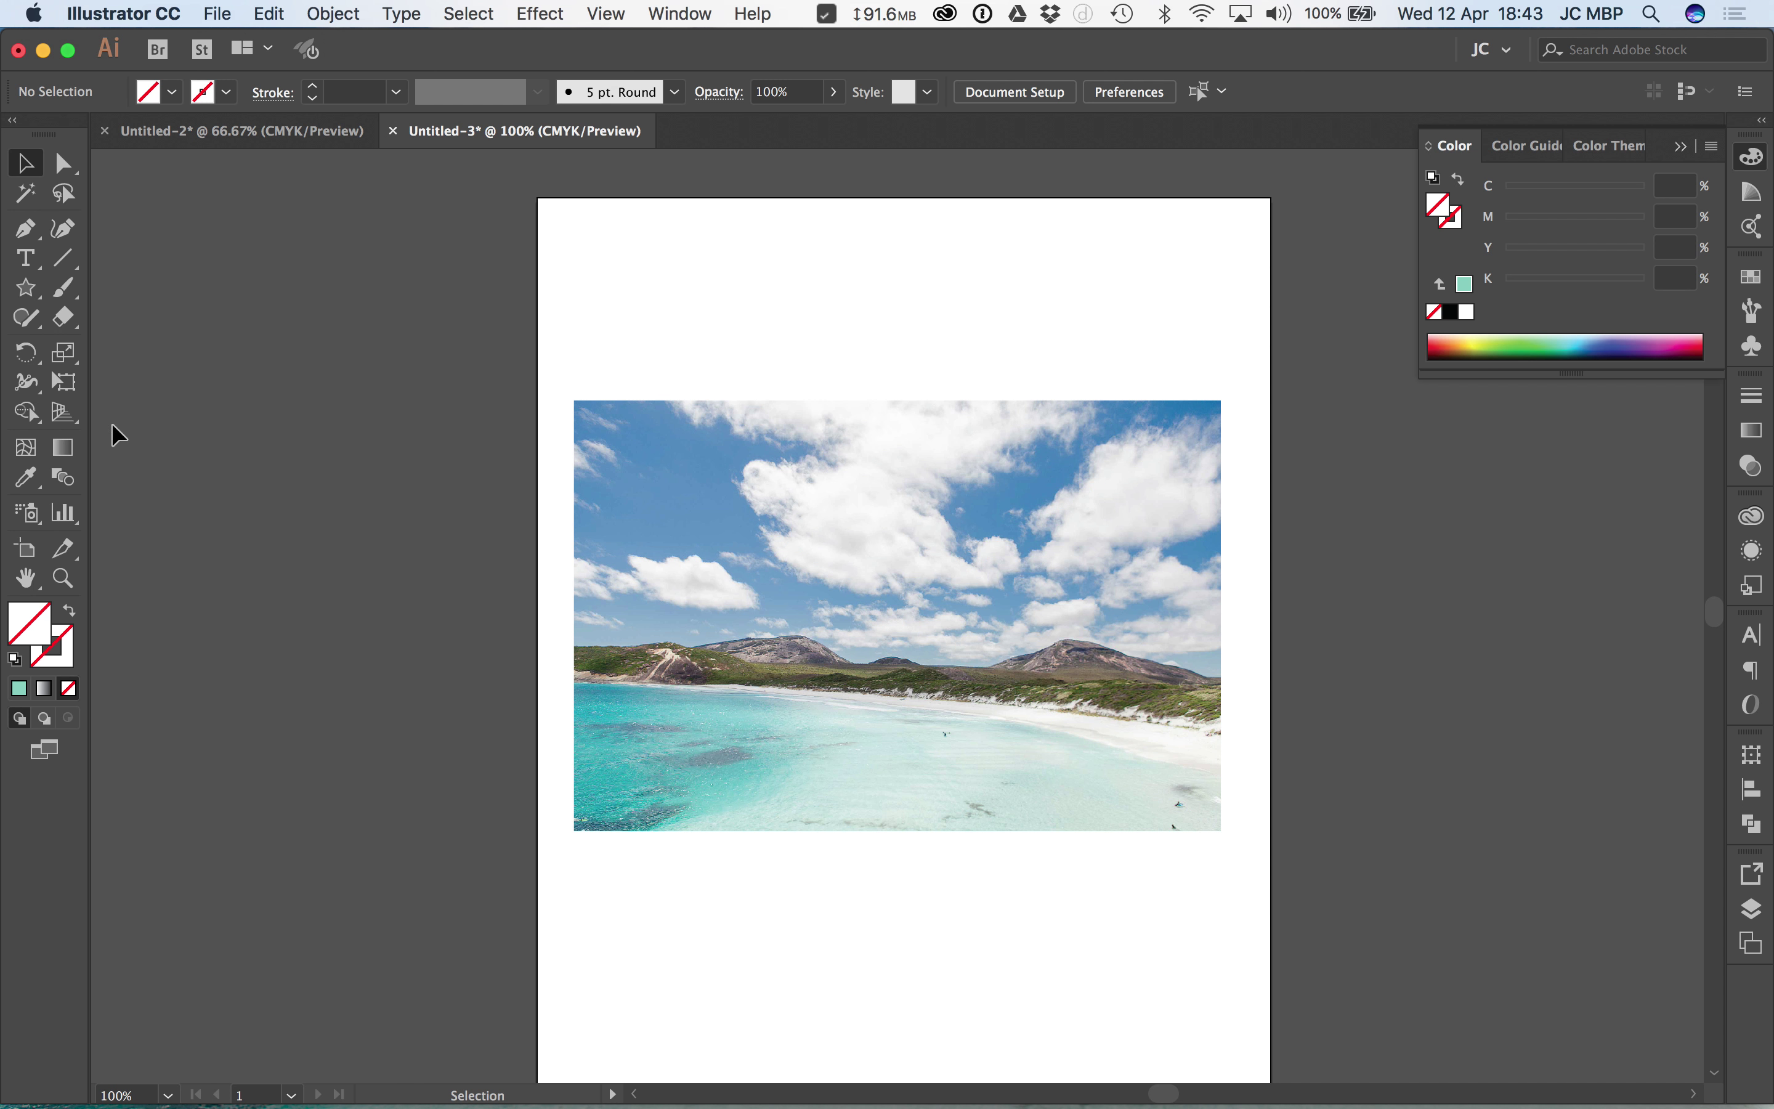
# - Draw a rectangle over the lower part of the photo and fill it green
pyautogui.moveTo(26, 288); pyautogui.dragTo(89, 299)
pyautogui.moveTo(556, 851)
pyautogui.mouseDown()
pyautogui.moveTo(1092, 673)
pyautogui.moveTo(1272, 548)
pyautogui.moveTo(1244, 541)
pyautogui.moveTo(1250, 512)
pyautogui.mouseUp()
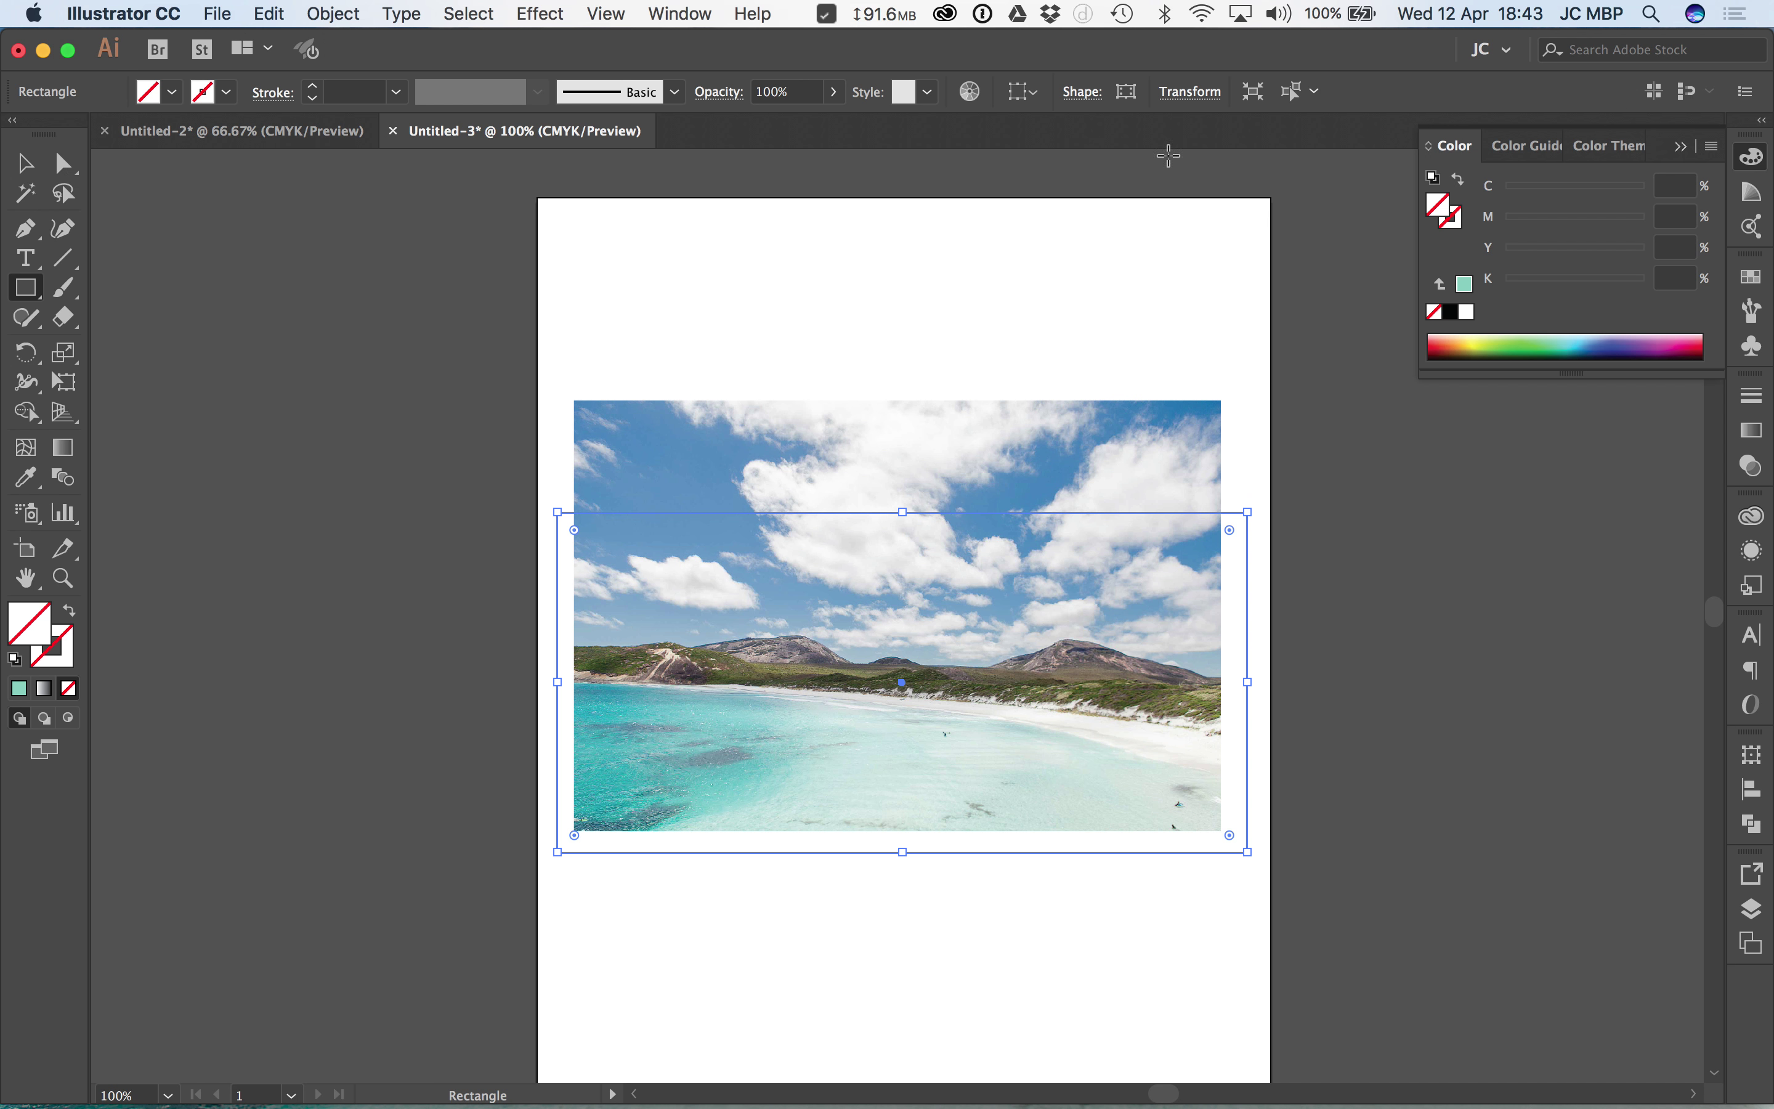
pyautogui.click(1526, 335)
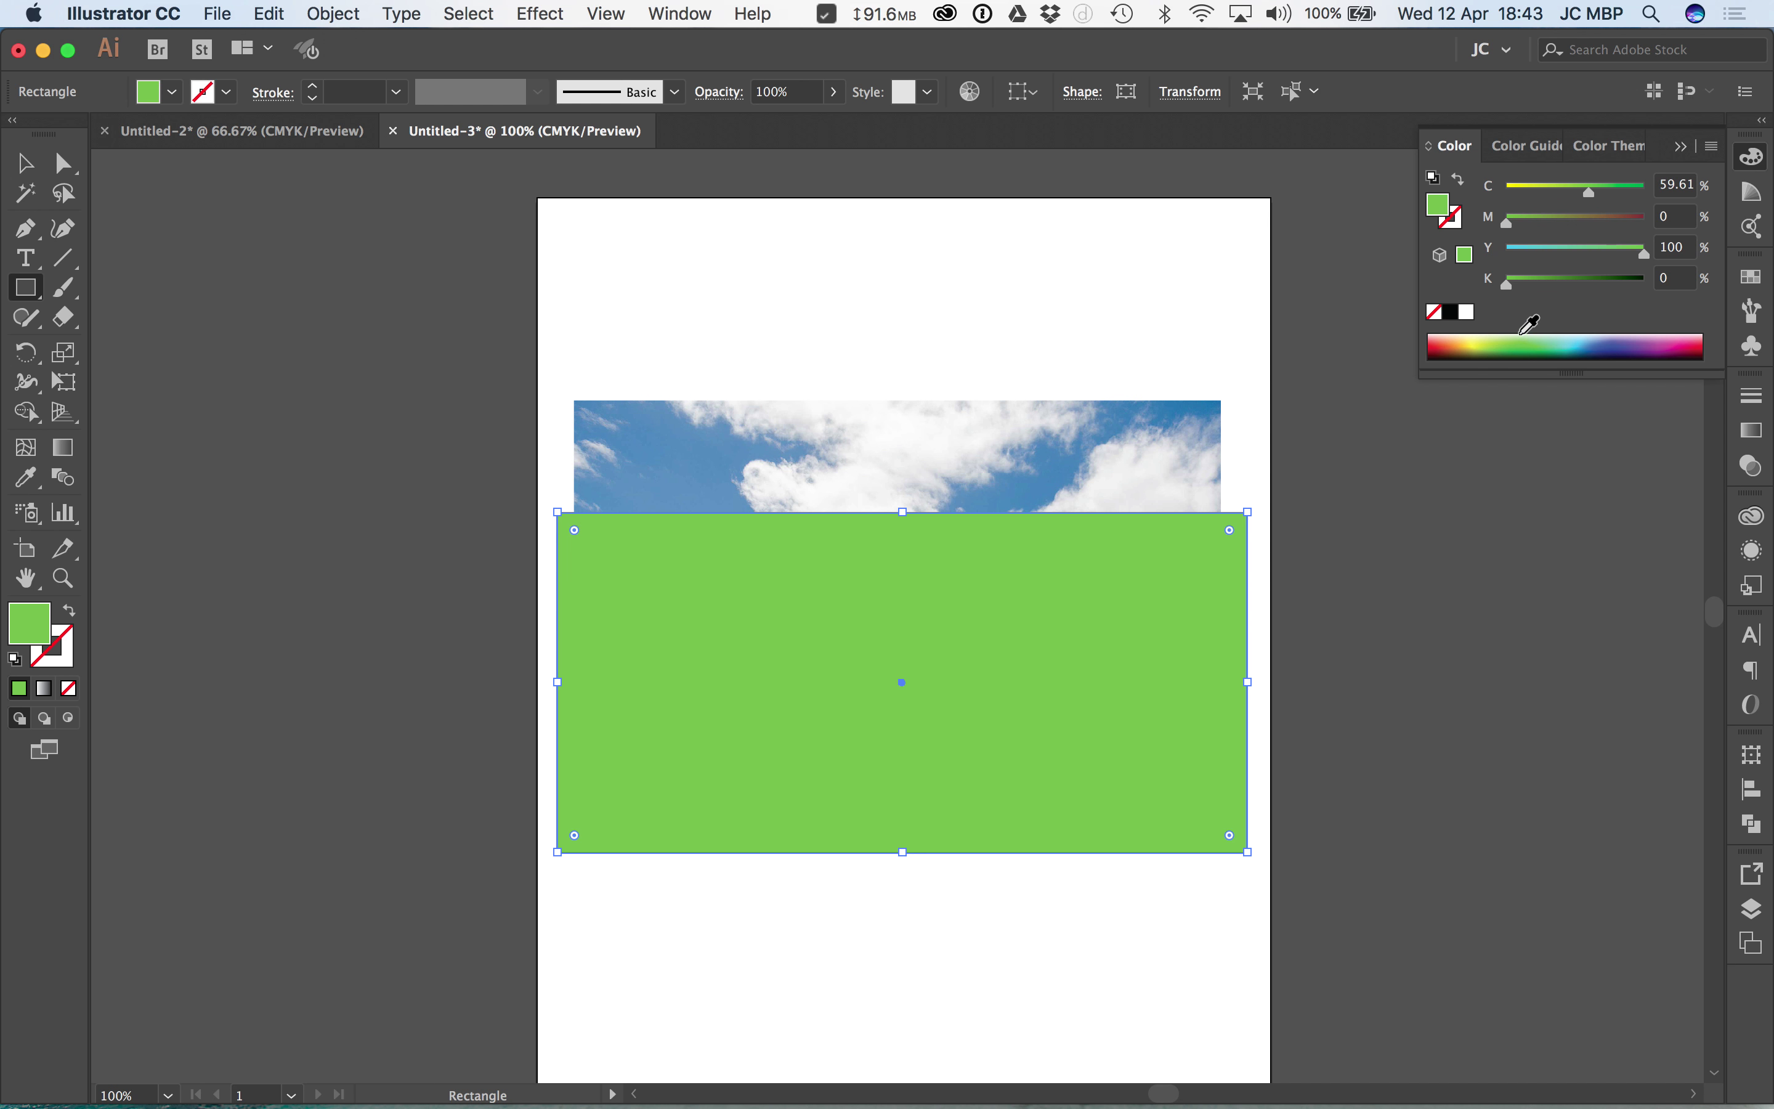
pyautogui.click(26, 163)
# - Toggle the rectangle's green fill and test clipping the photo to it, then release the clip
pyautogui.press('/')
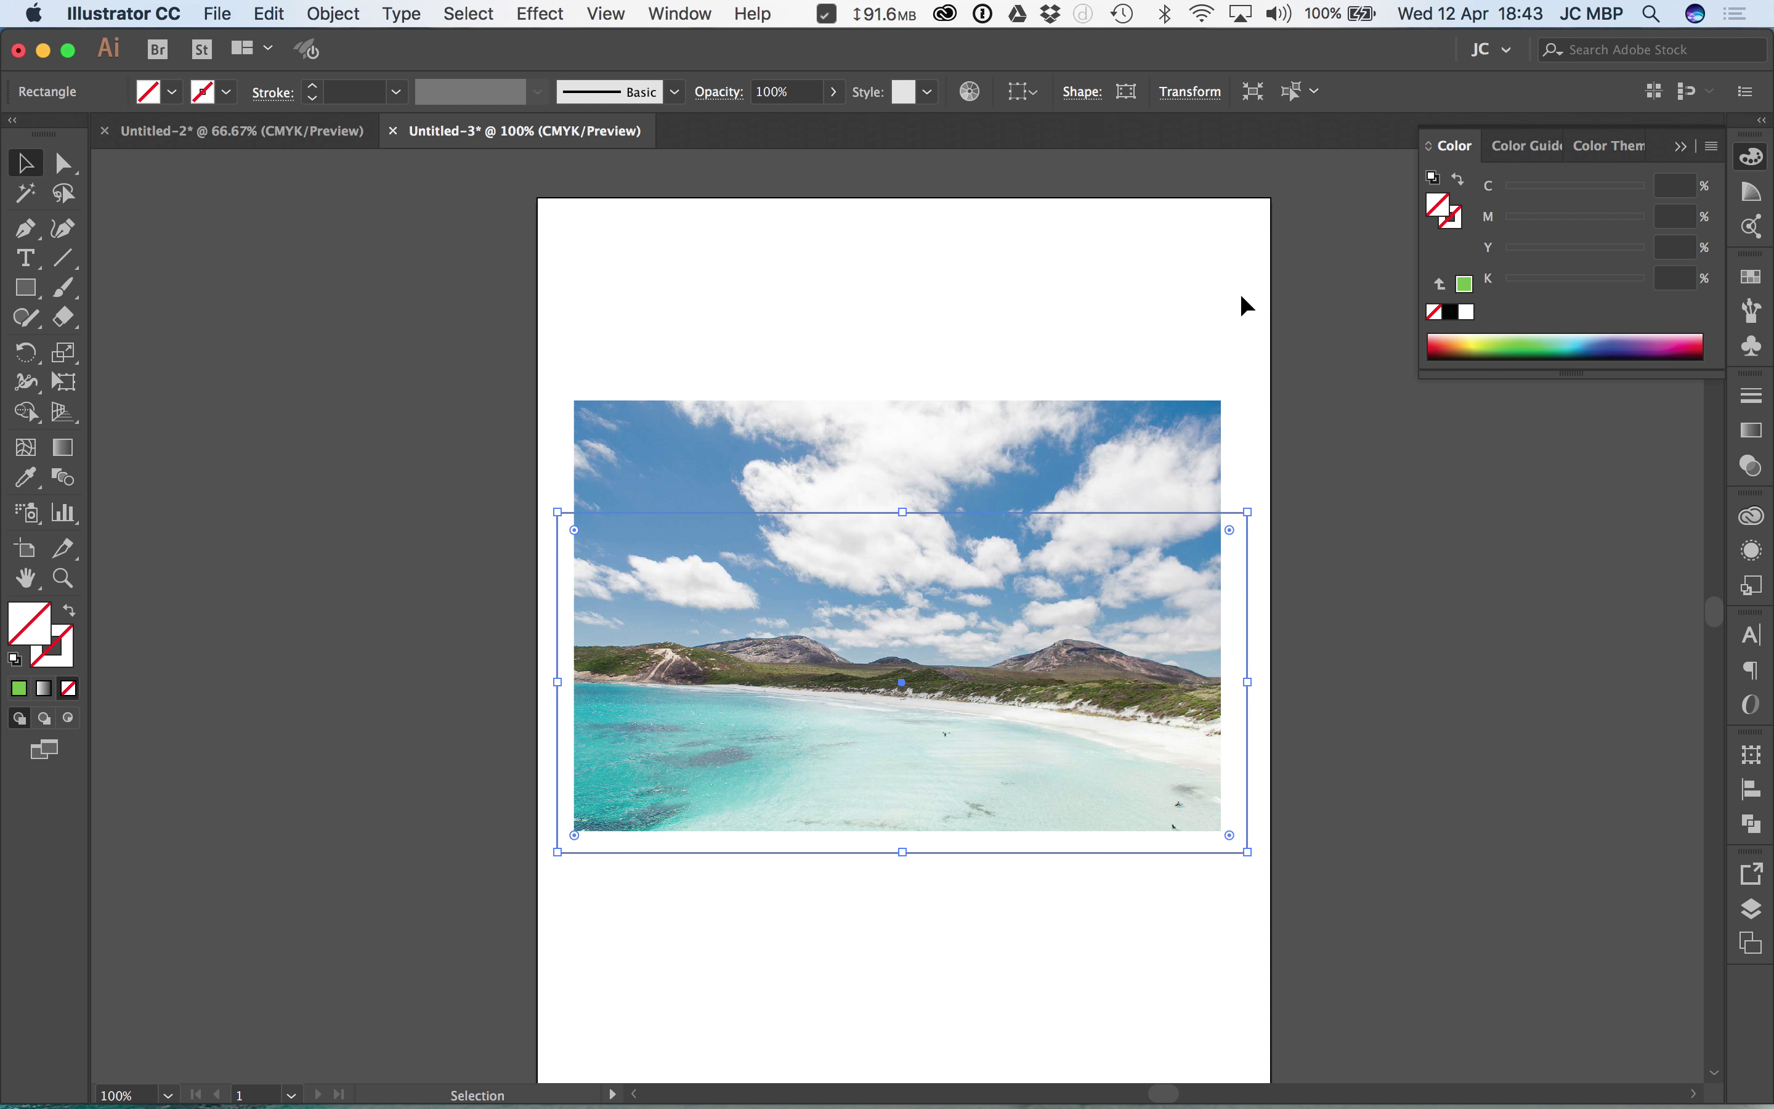
pyautogui.click(1134, 224)
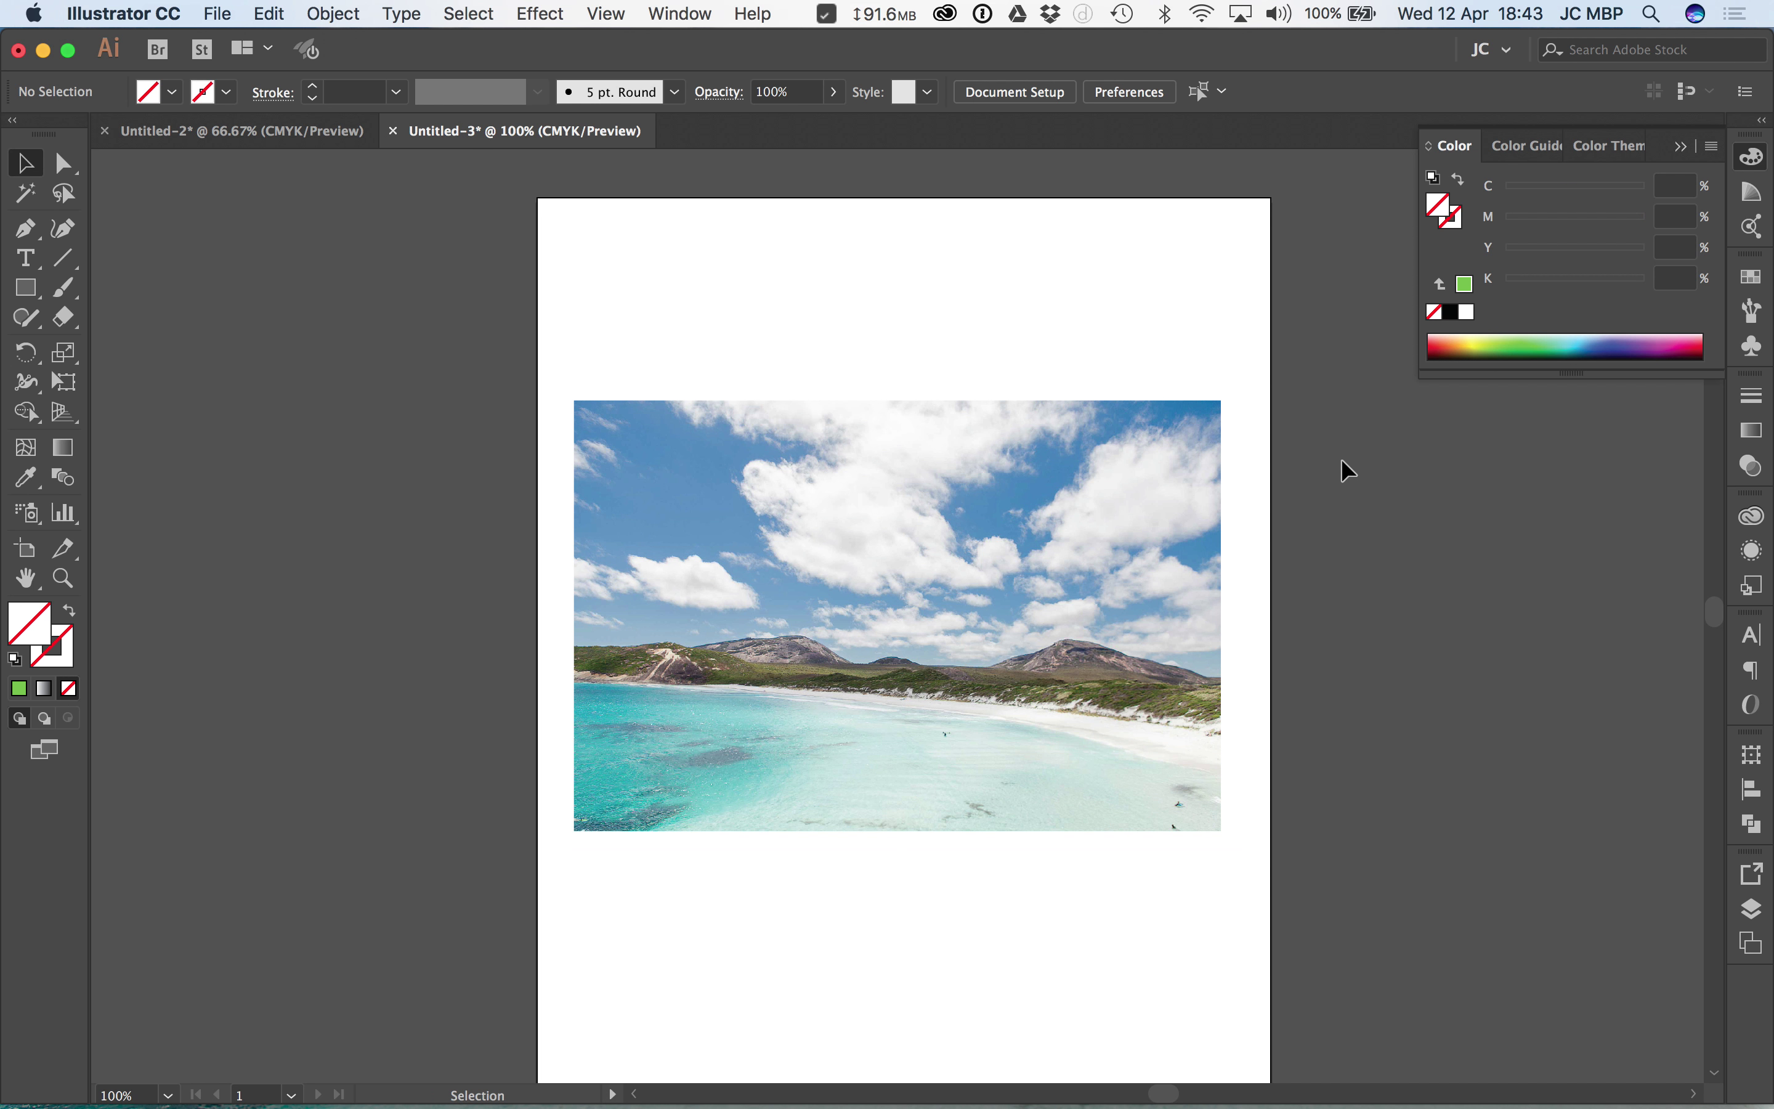
pyautogui.click(1248, 573)
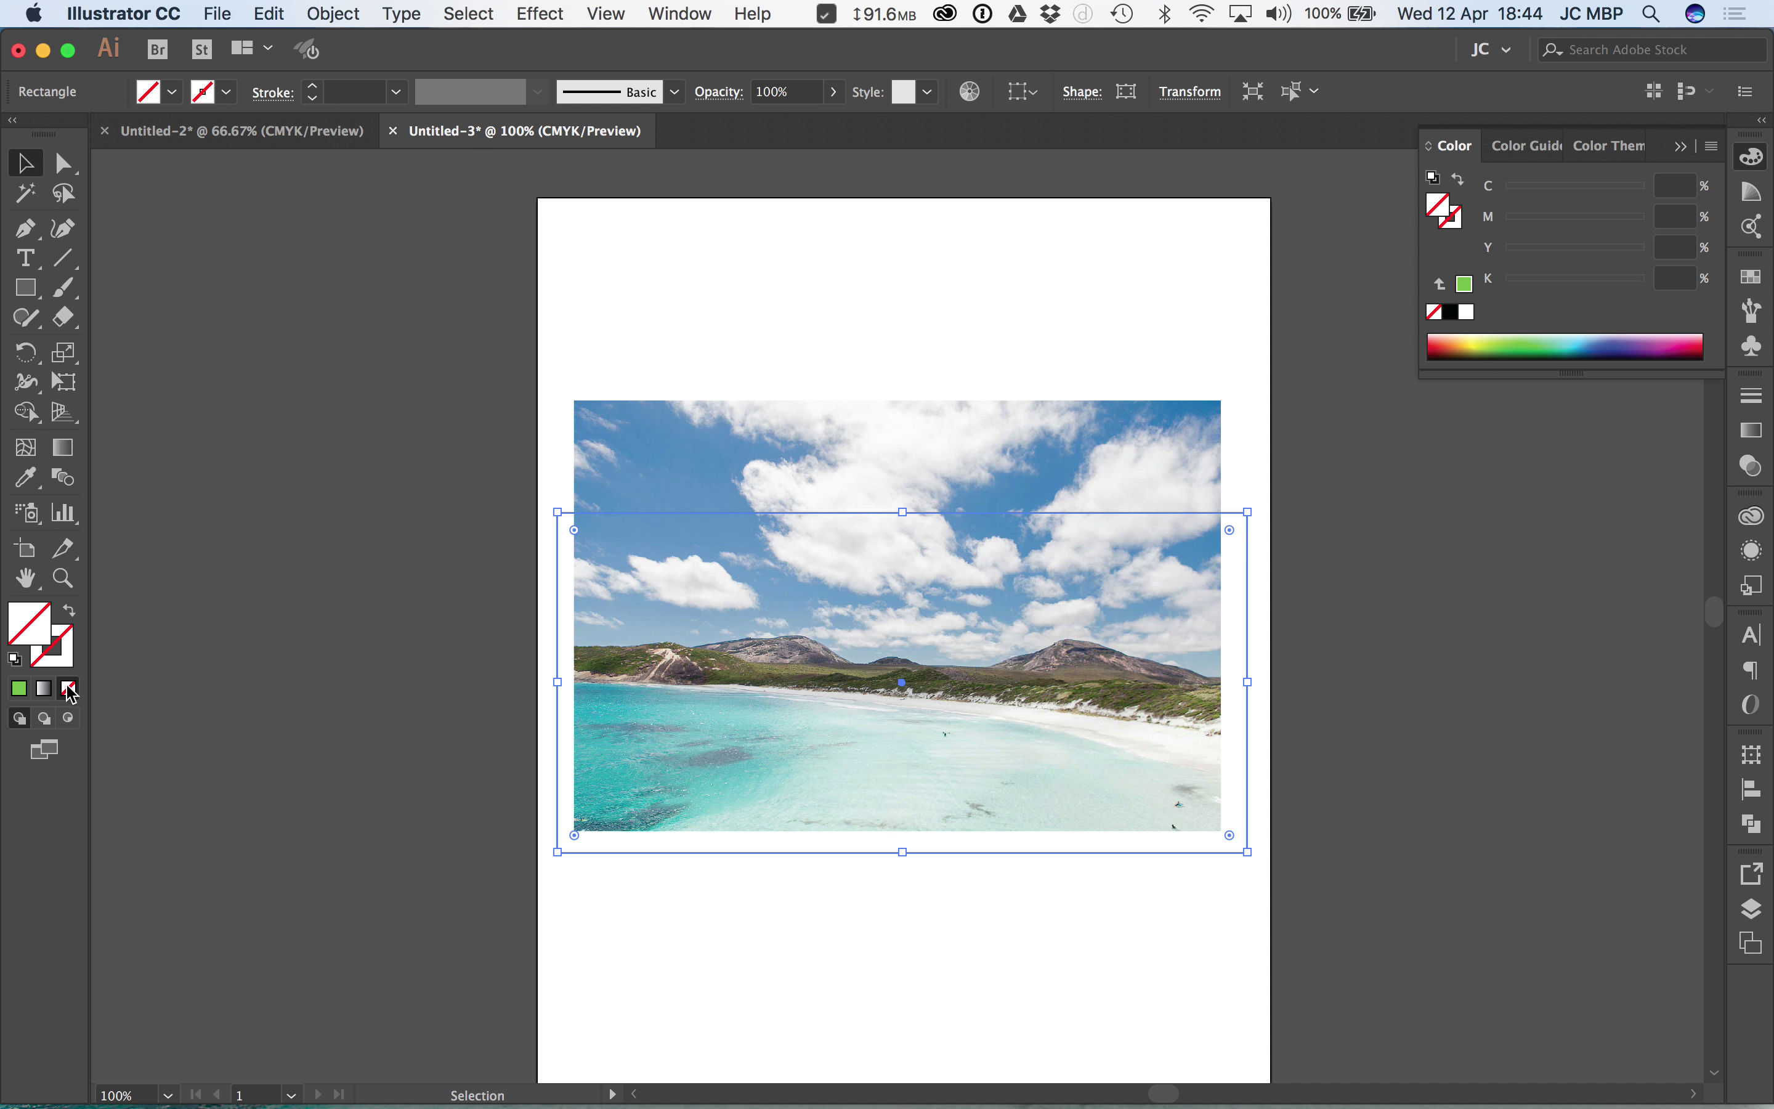
pyautogui.click(19, 688)
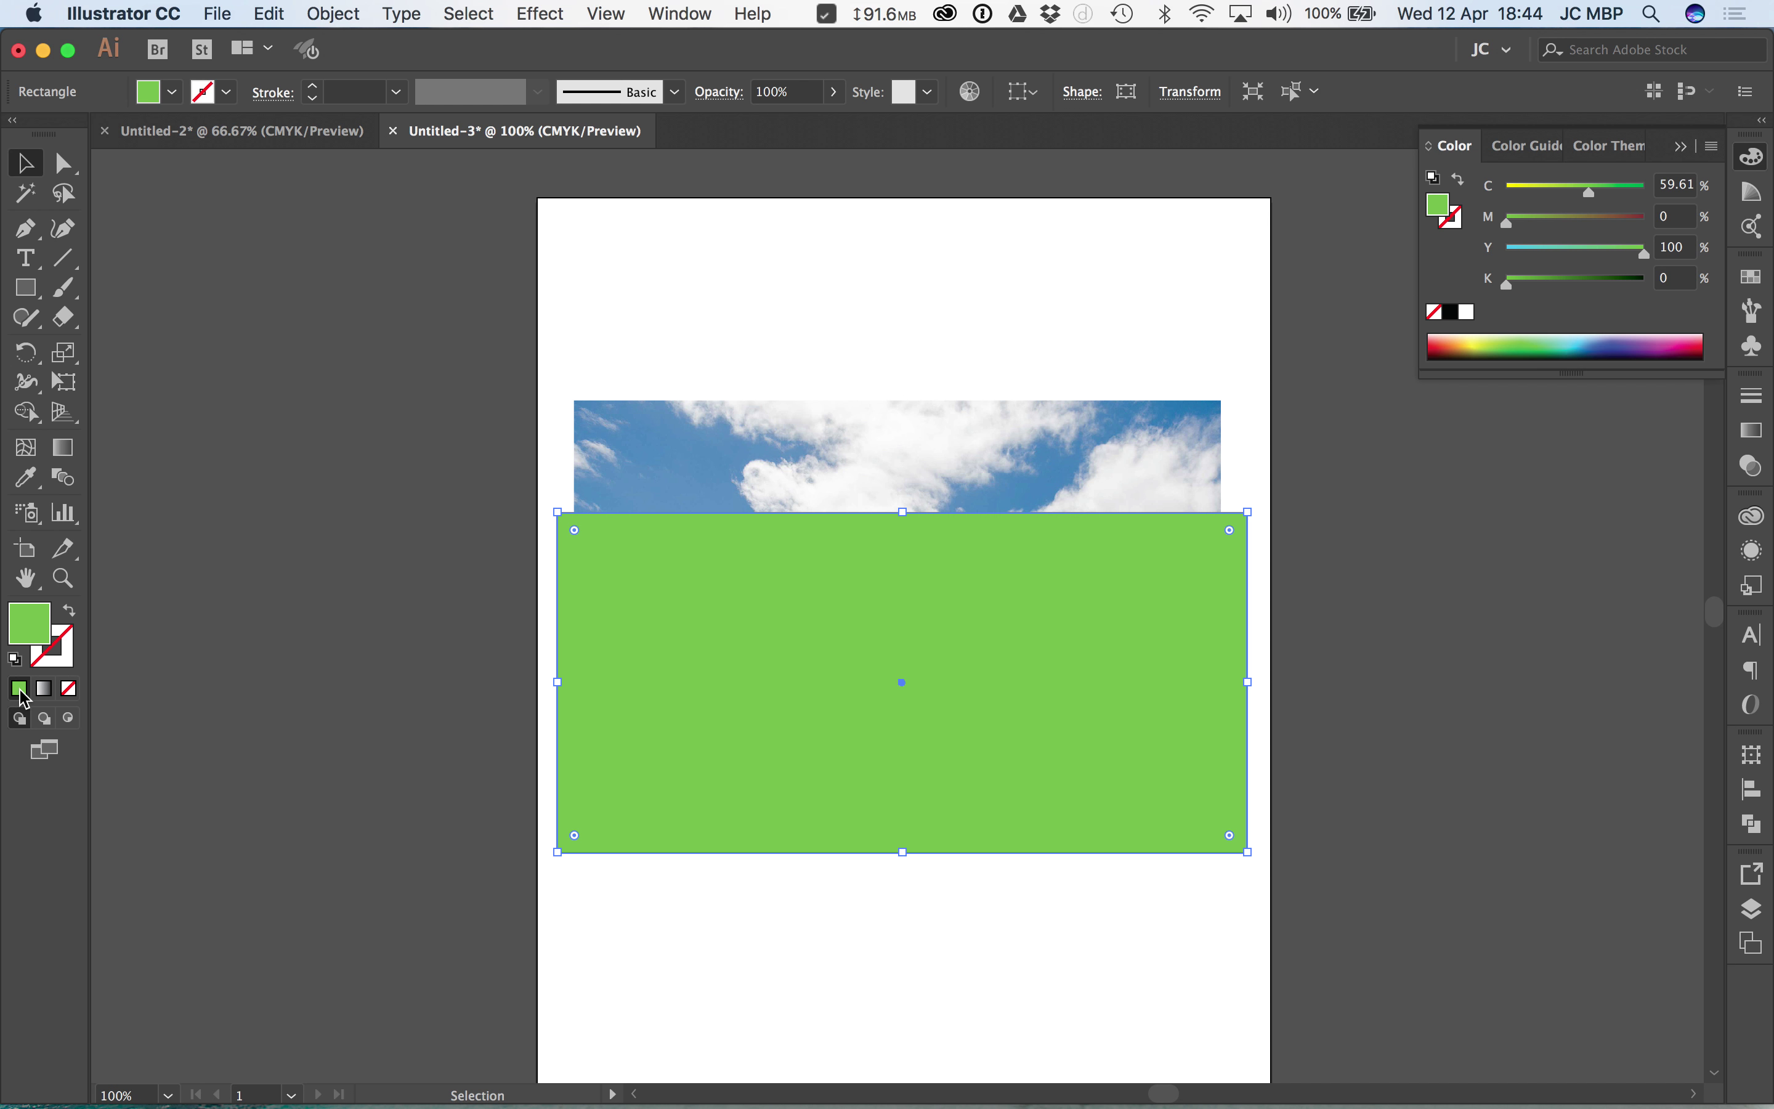
pyautogui.click(72, 692)
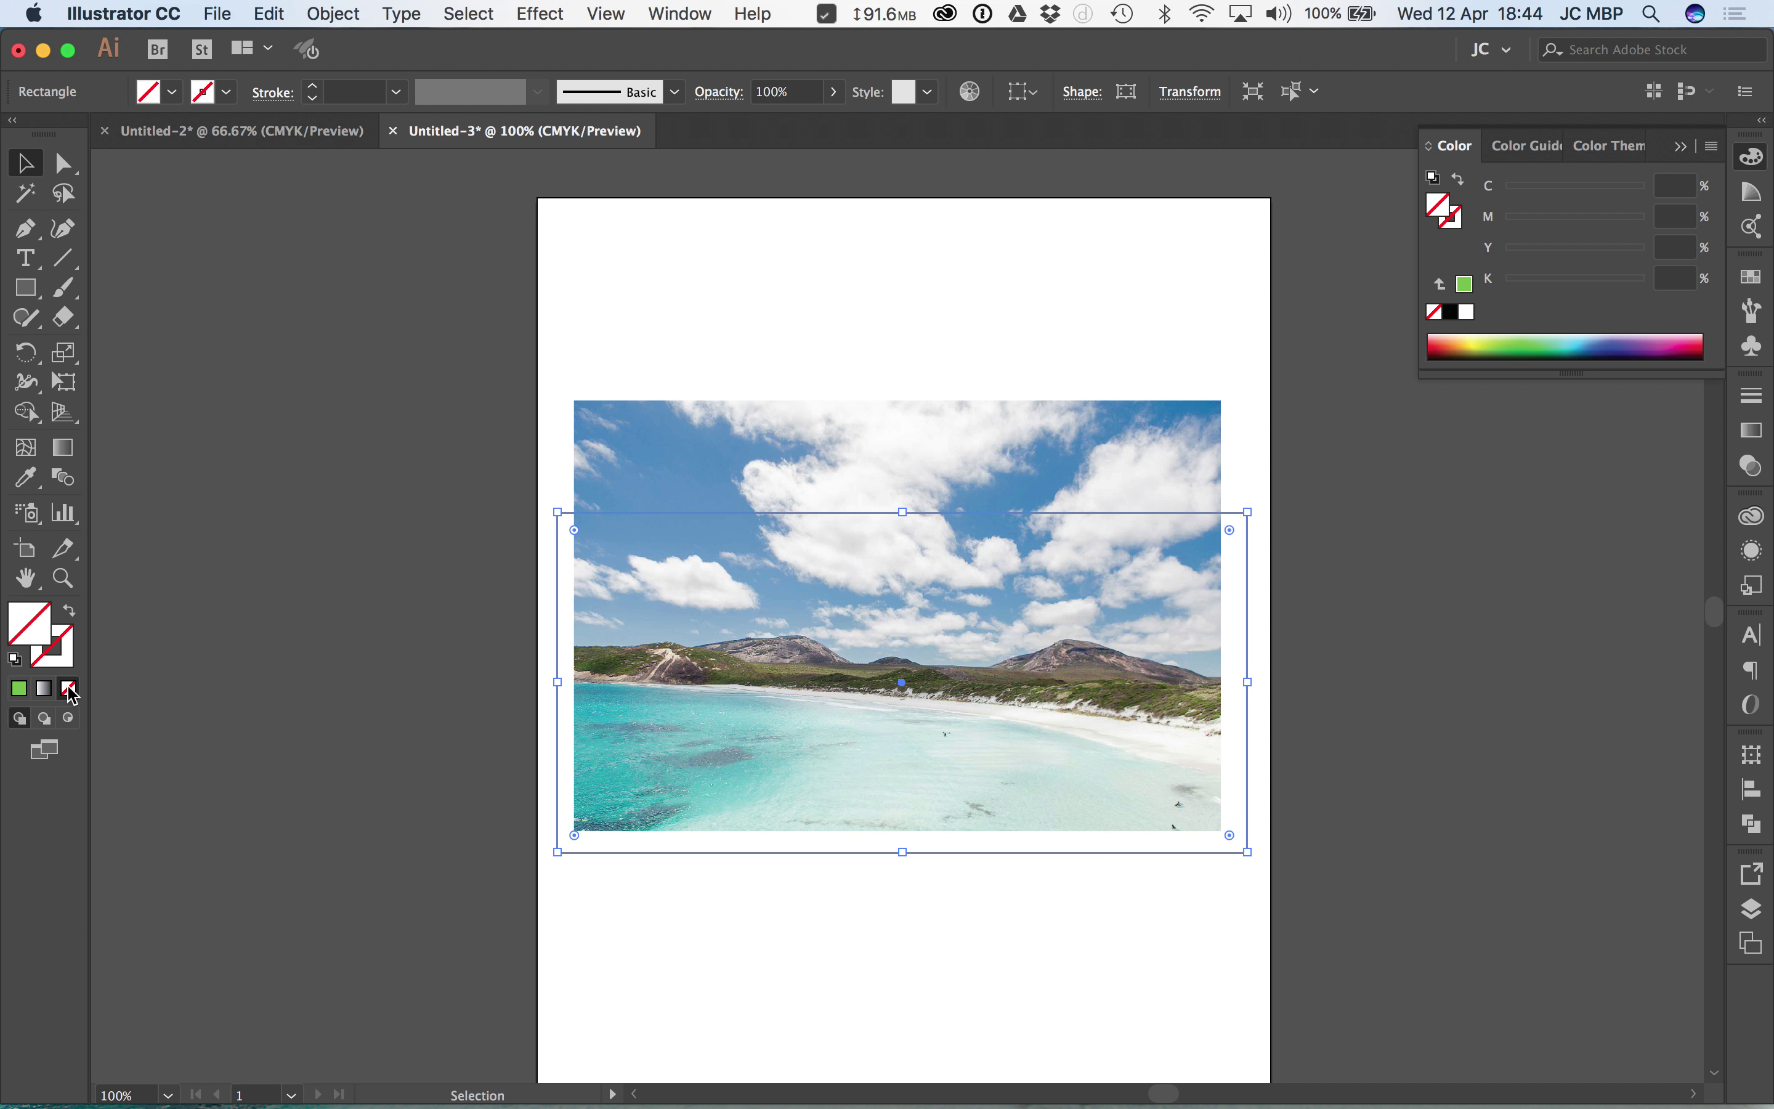
pyautogui.click(18, 688)
pyautogui.press('super+a')
pyautogui.press('super+7')
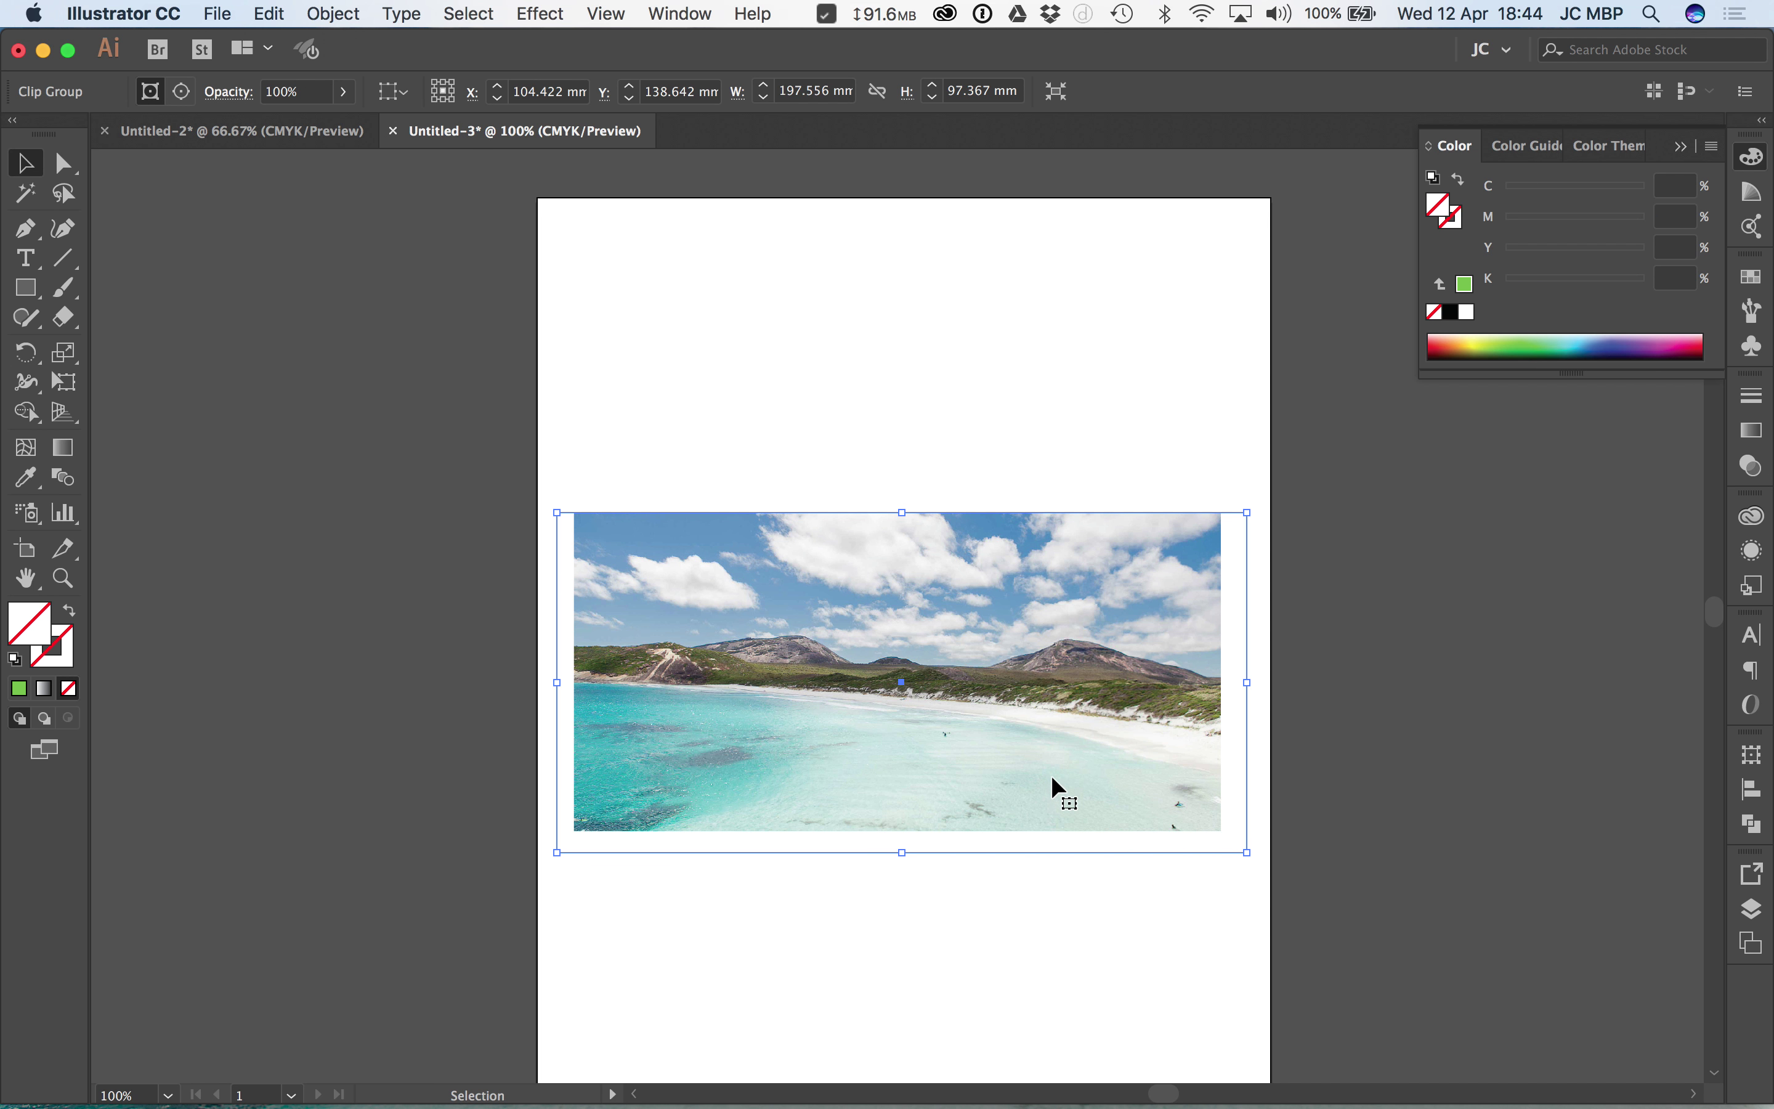
pyautogui.press('super+alt+7')
# - Delete the green rectangle, plus a second test rectangle drawn over the photo
pyautogui.click(1272, 531)
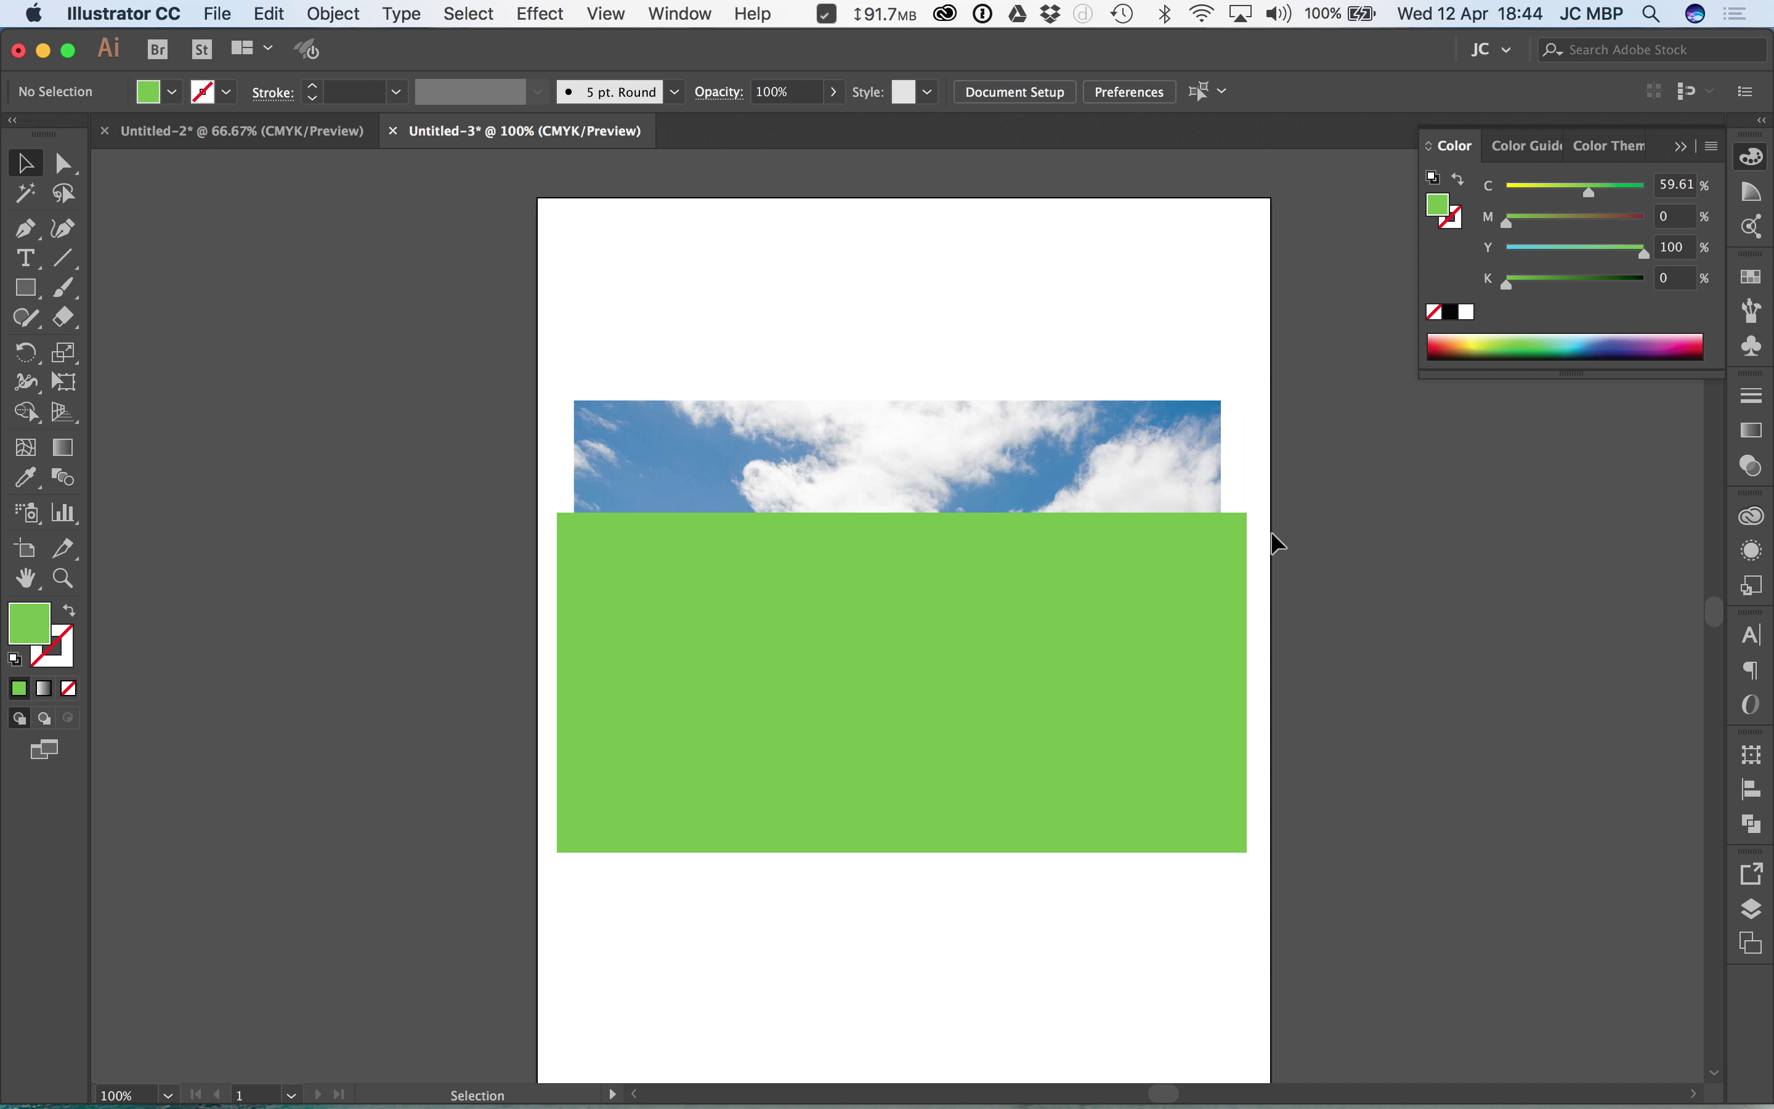
pyautogui.click(1235, 549)
pyautogui.press('Delete')
pyautogui.click(24, 289)
pyautogui.moveTo(562, 856); pyautogui.dragTo(1241, 524)
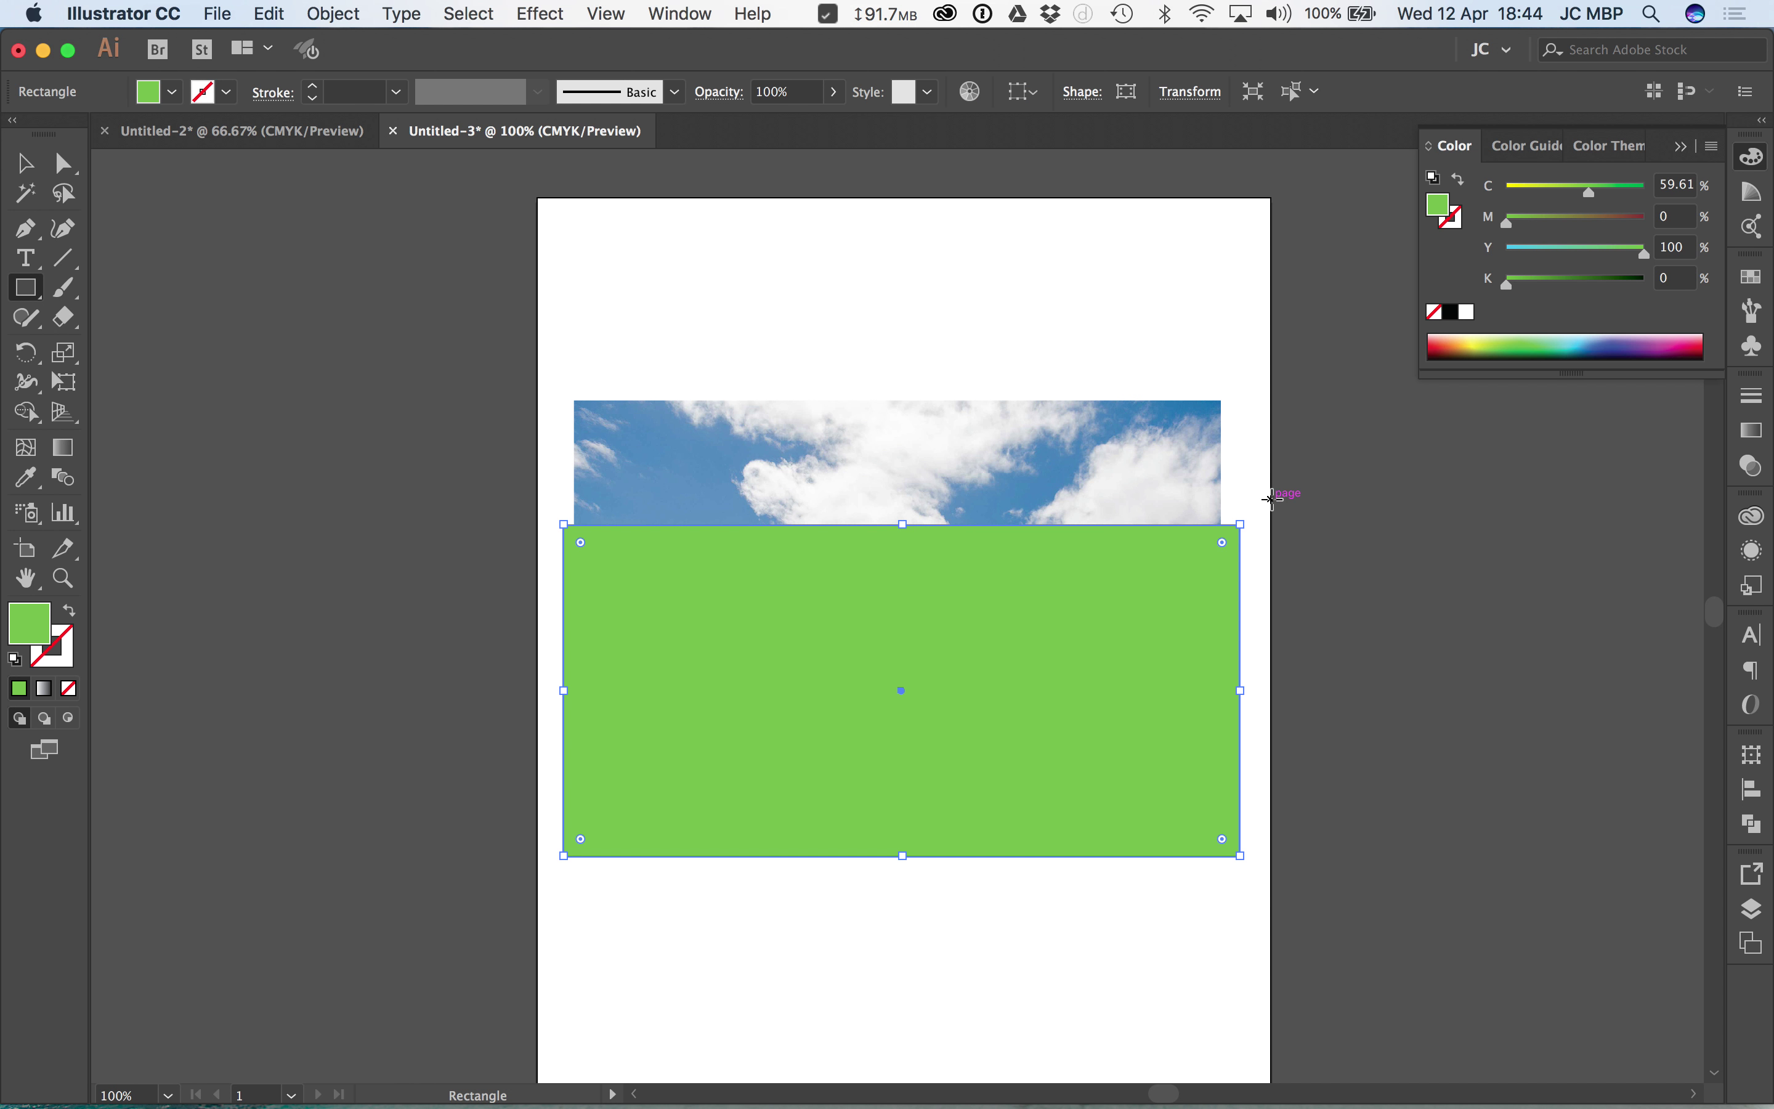
pyautogui.press('Delete')
# - Draw a green circle, scale it to about 115 mm and move it over the photo's left side
pyautogui.moveTo(24, 288); pyautogui.dragTo(89, 348)
pyautogui.moveTo(537, 853); pyautogui.dragTo(1013, 492)
pyautogui.click(31, 170)
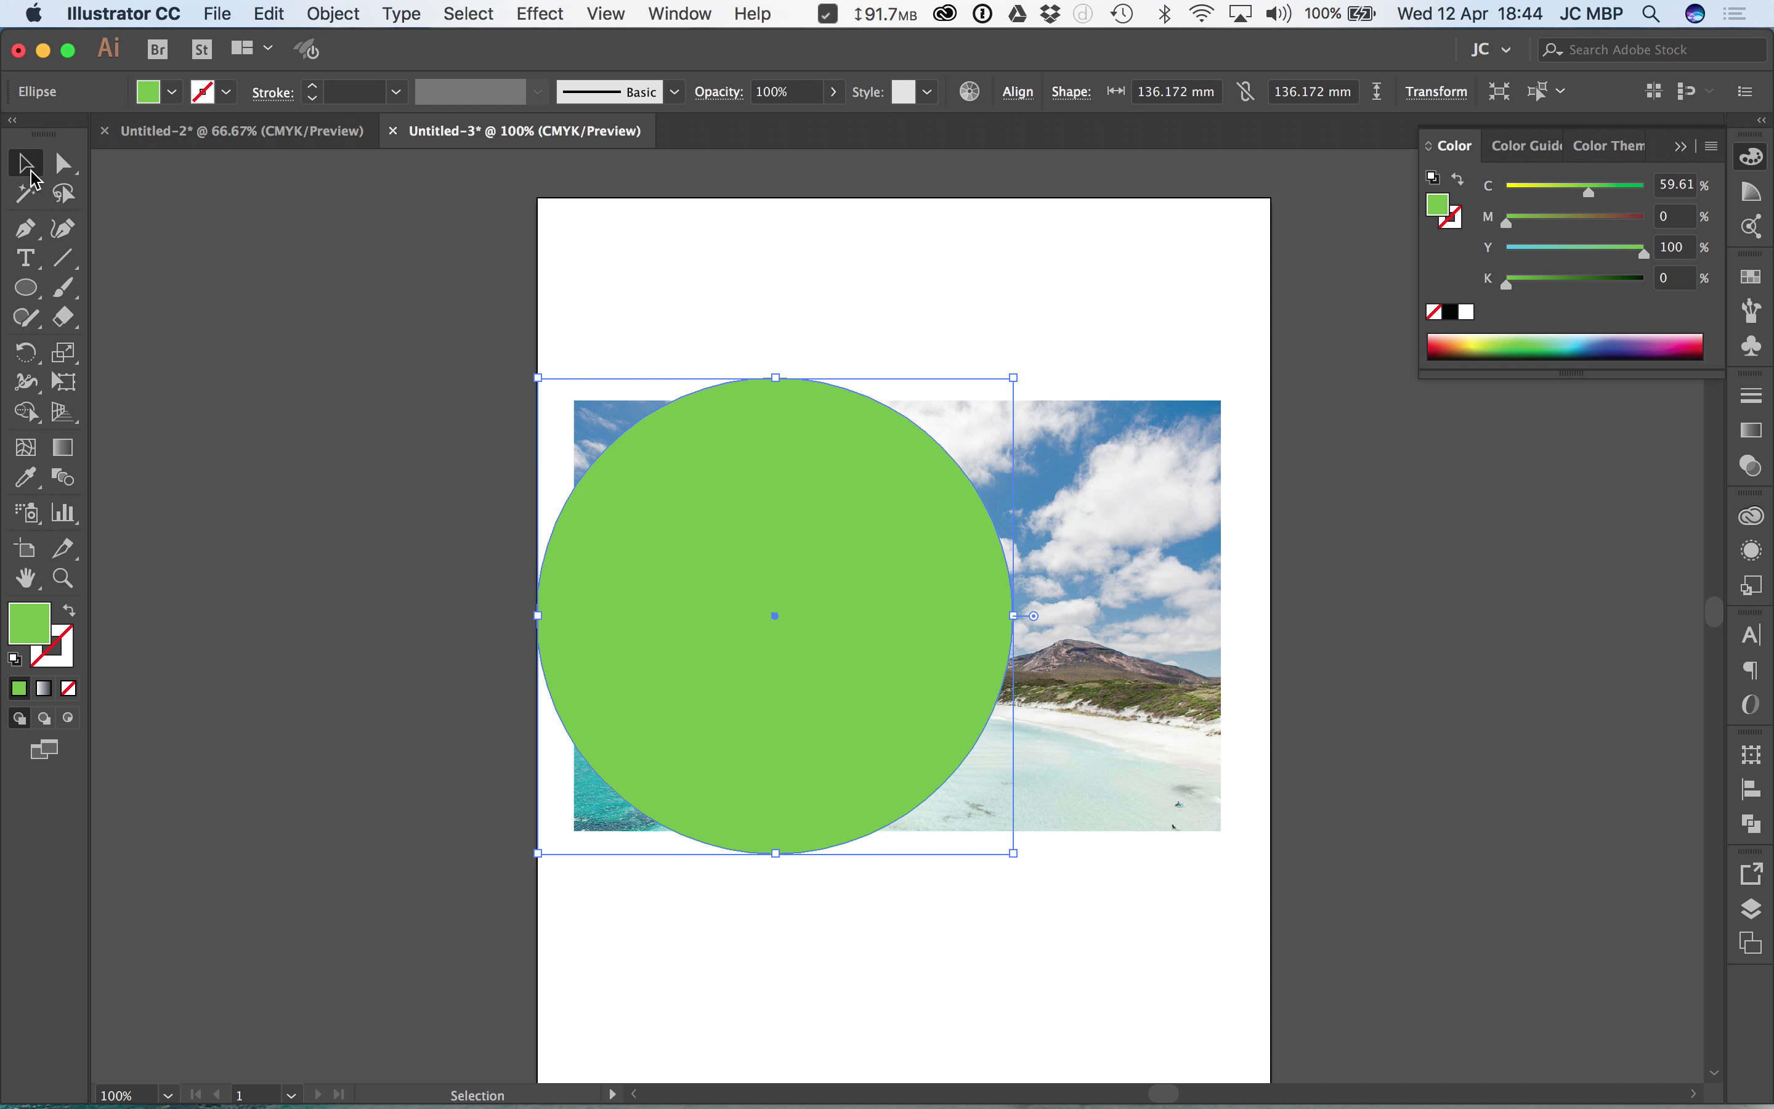
pyautogui.moveTo(1014, 377); pyautogui.dragTo(940, 450)
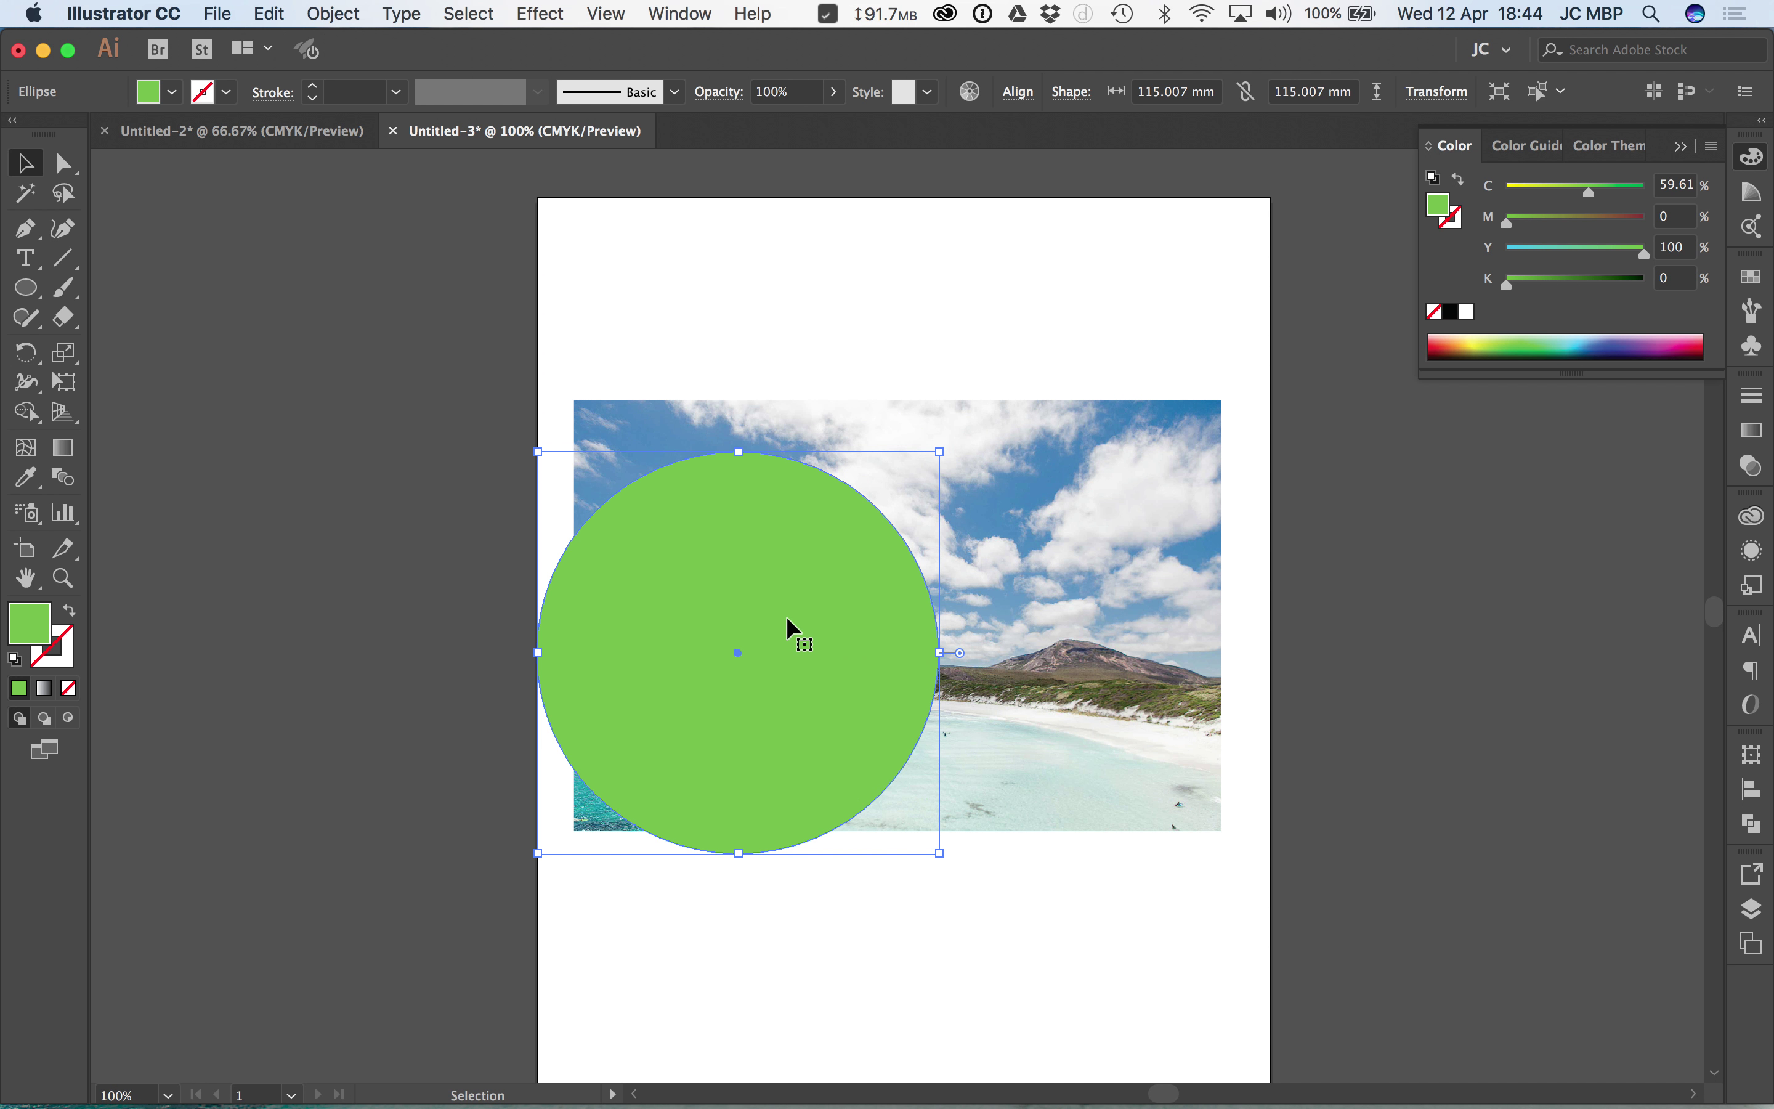
pyautogui.moveTo(786, 615); pyautogui.dragTo(849, 582)
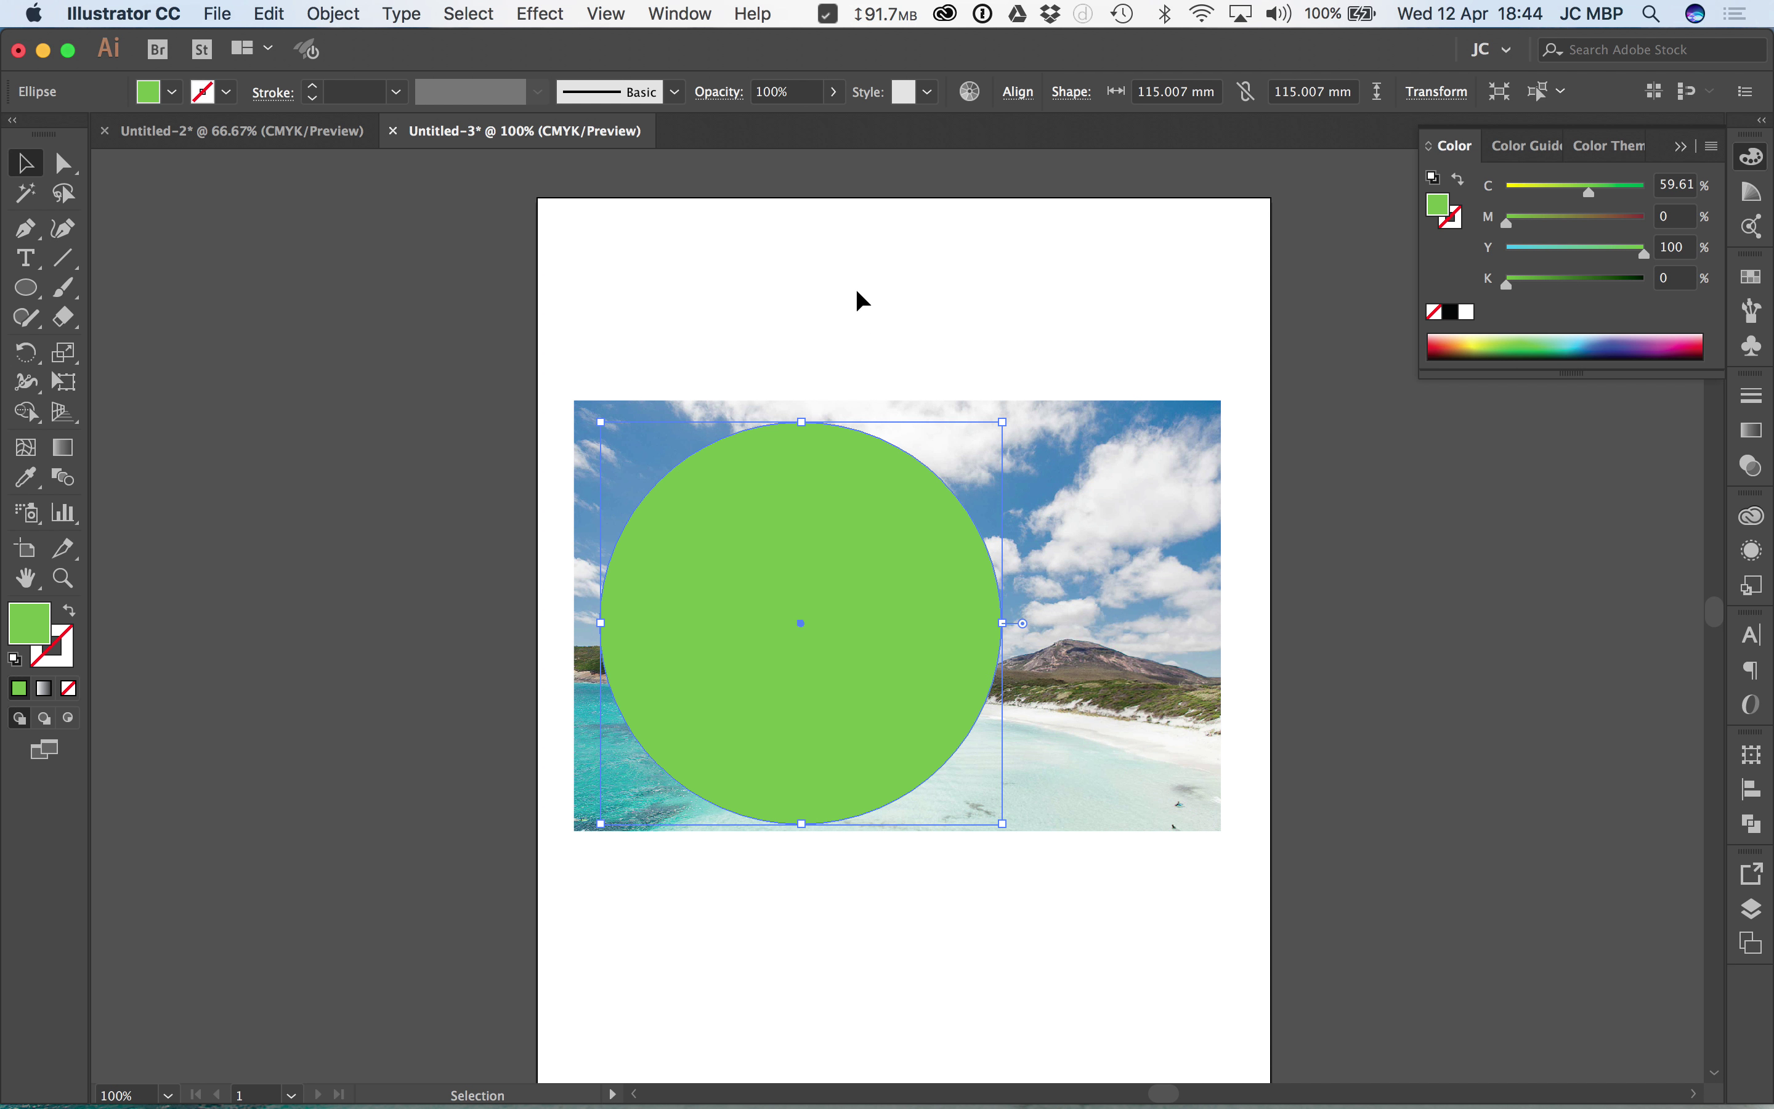
pyautogui.moveTo(901, 305); pyautogui.dragTo(671, 588)
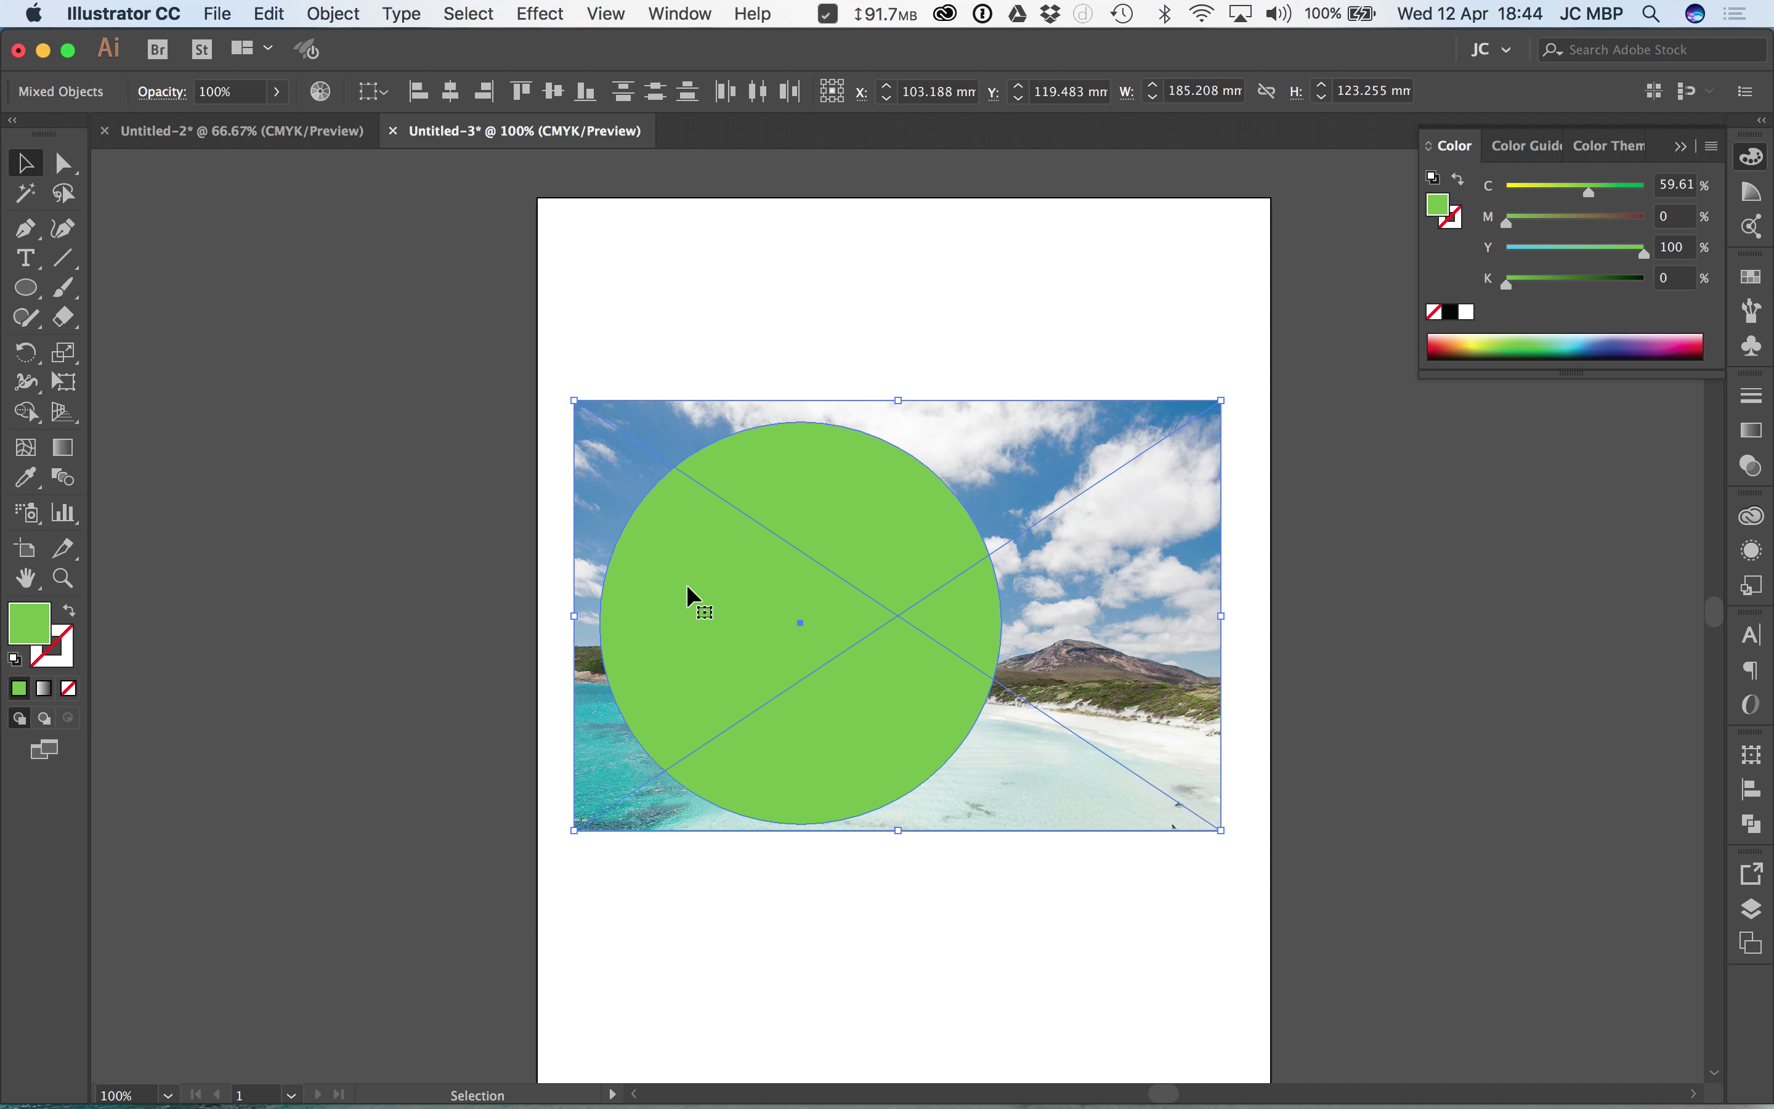
# - Select the photo and green circle together and make a clipping mask from them
pyautogui.click(763, 323)
pyautogui.click(929, 557)
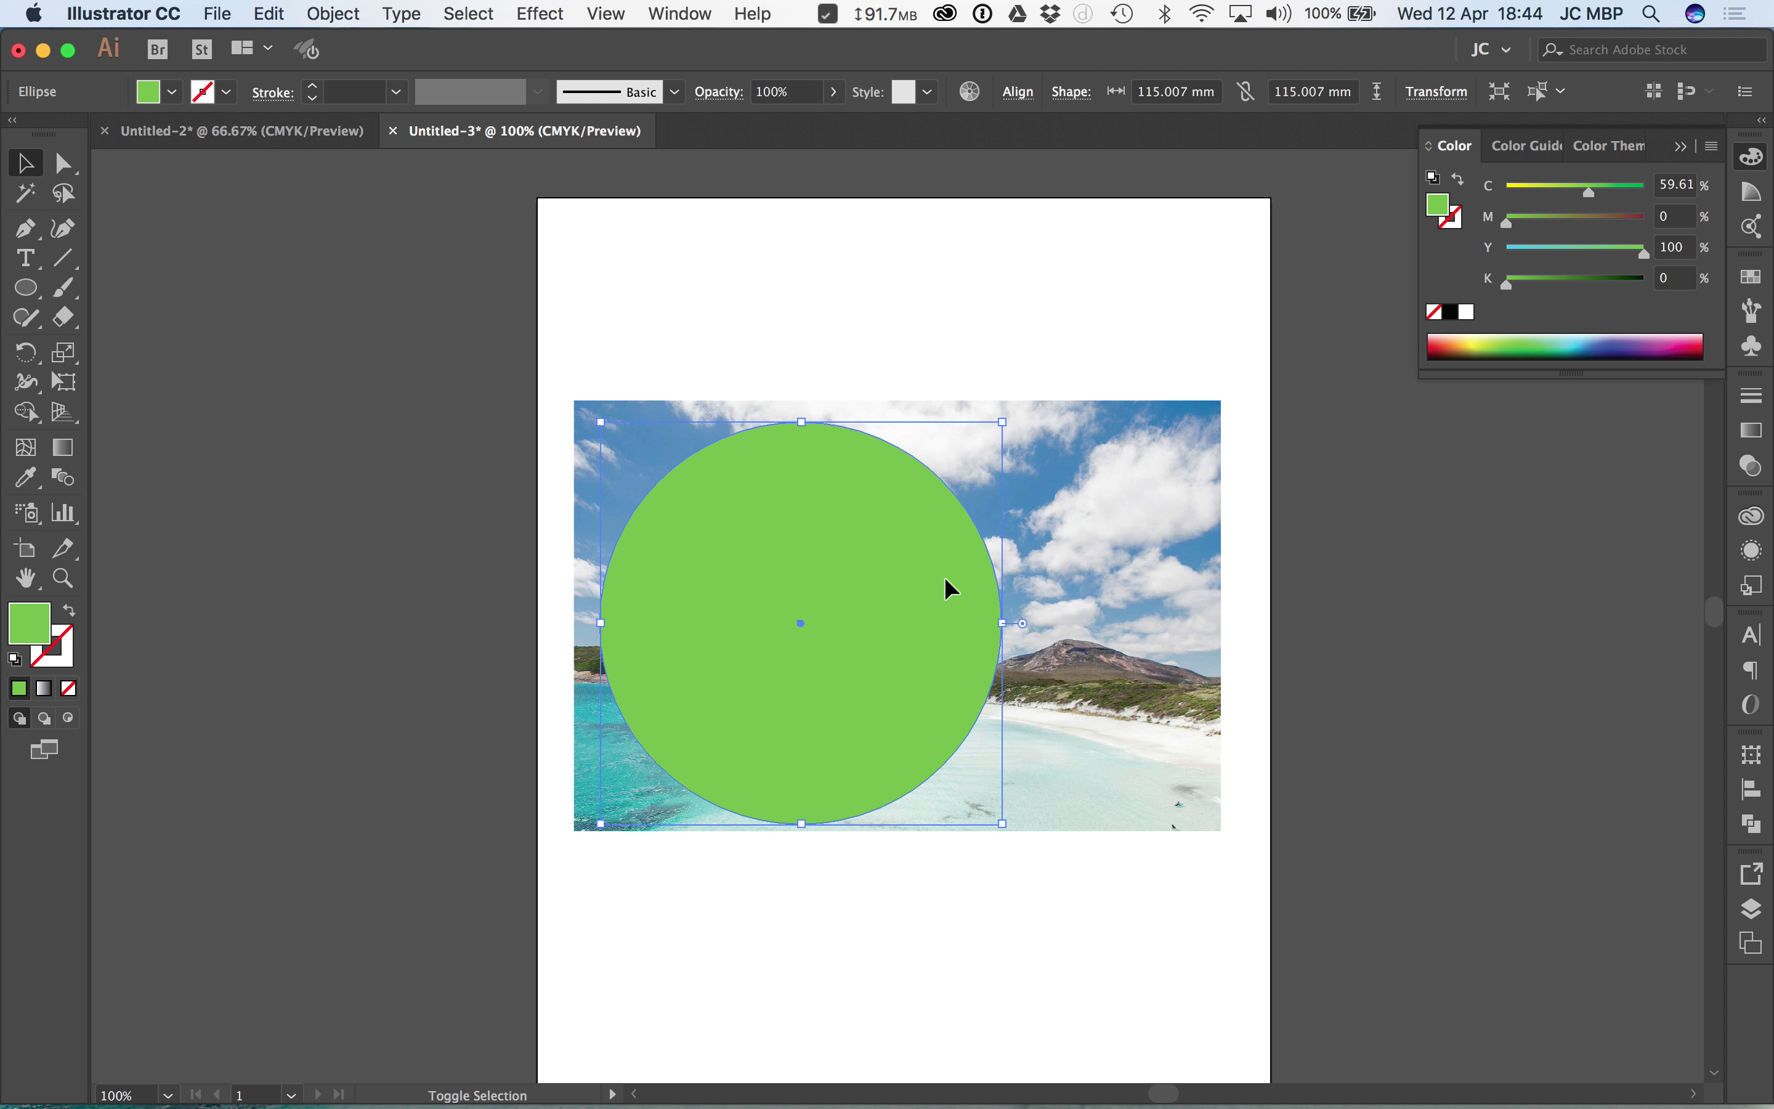
pyautogui.keyDown('shift'); pyautogui.click(1092, 538); pyautogui.keyUp('shift')
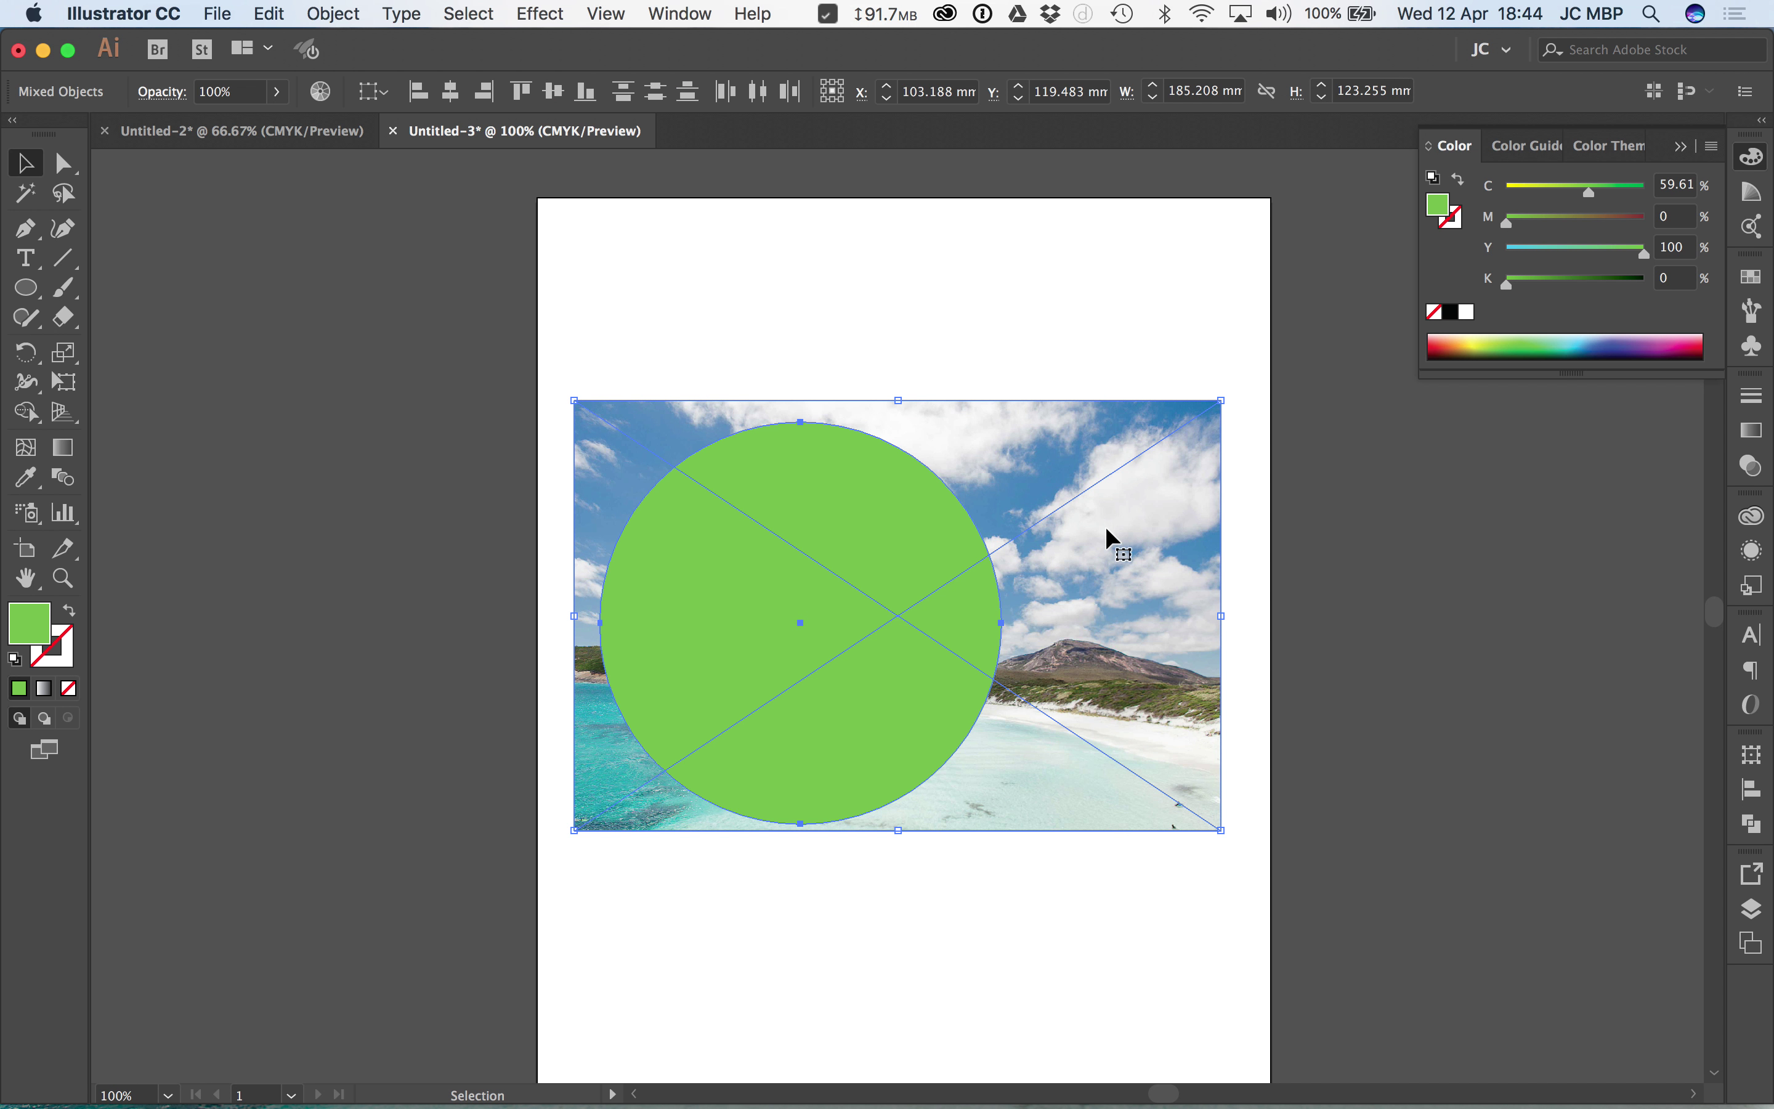
pyautogui.moveTo(932, 299); pyautogui.dragTo(519, 689)
pyautogui.rightClick(840, 485)
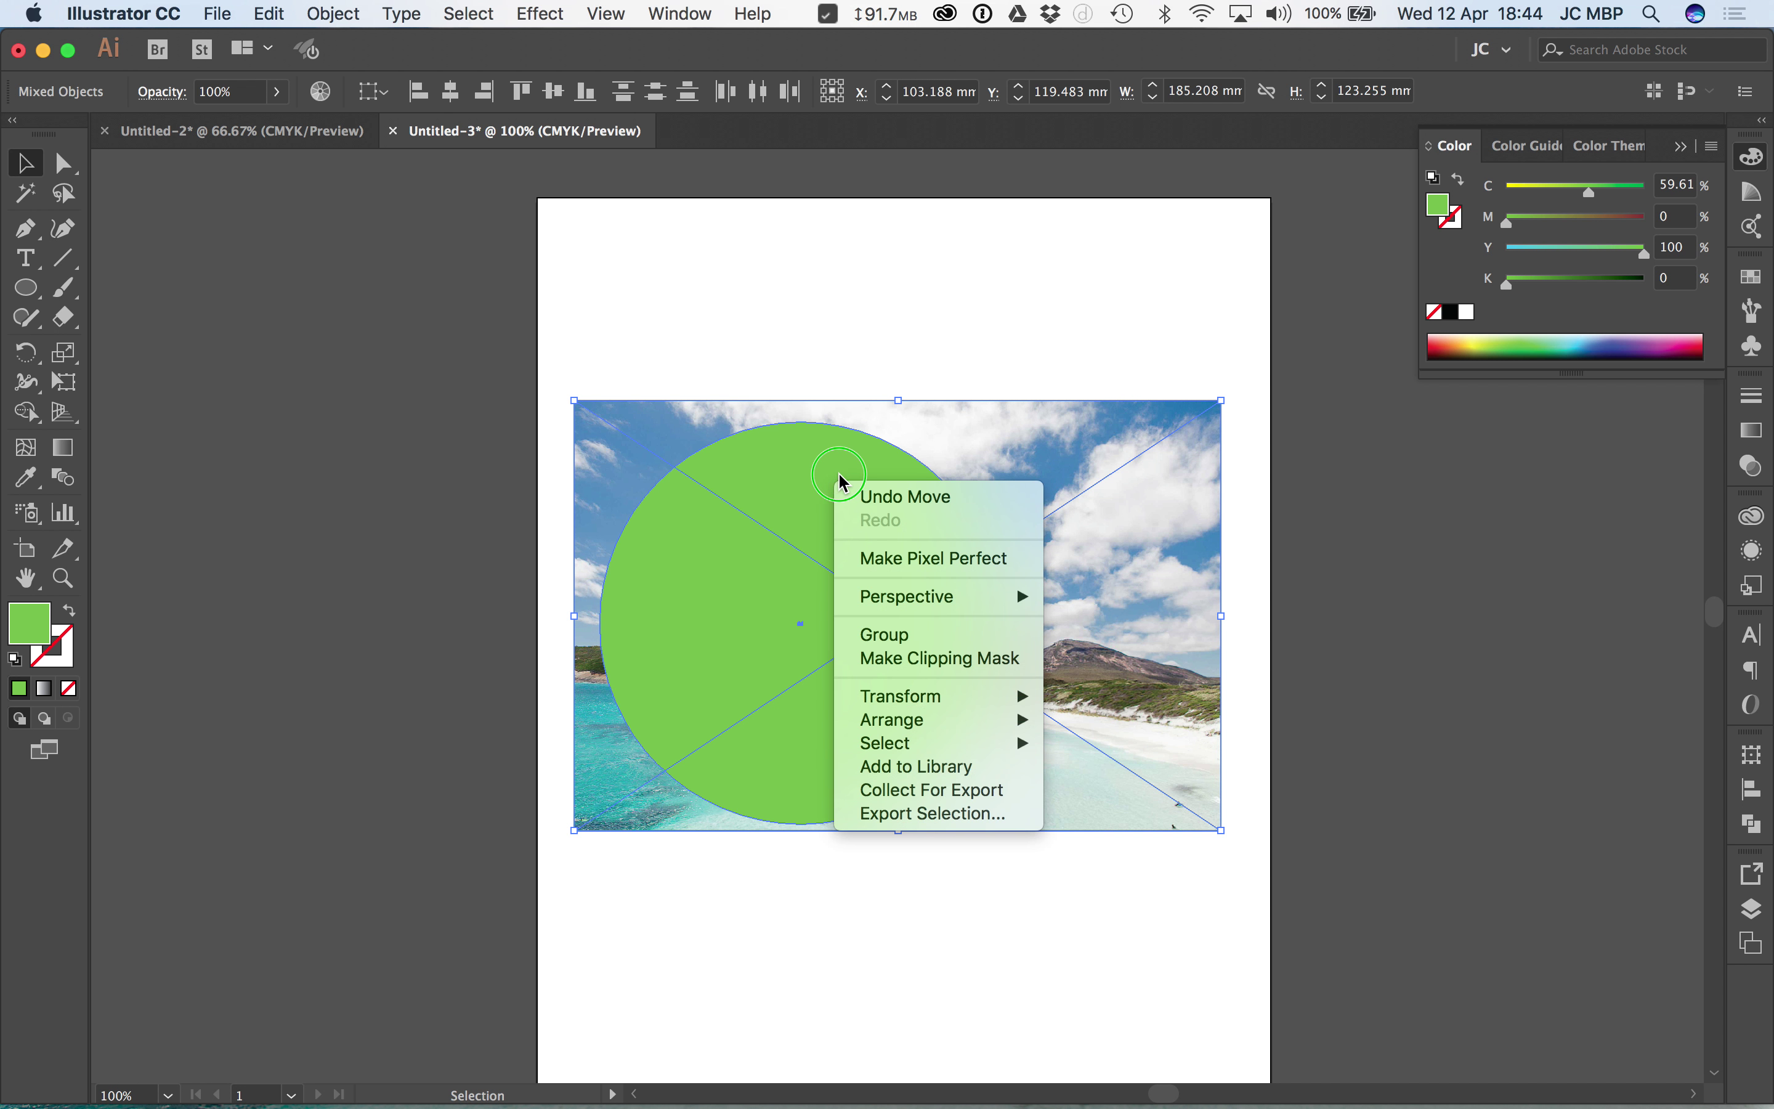
pyautogui.click(917, 669)
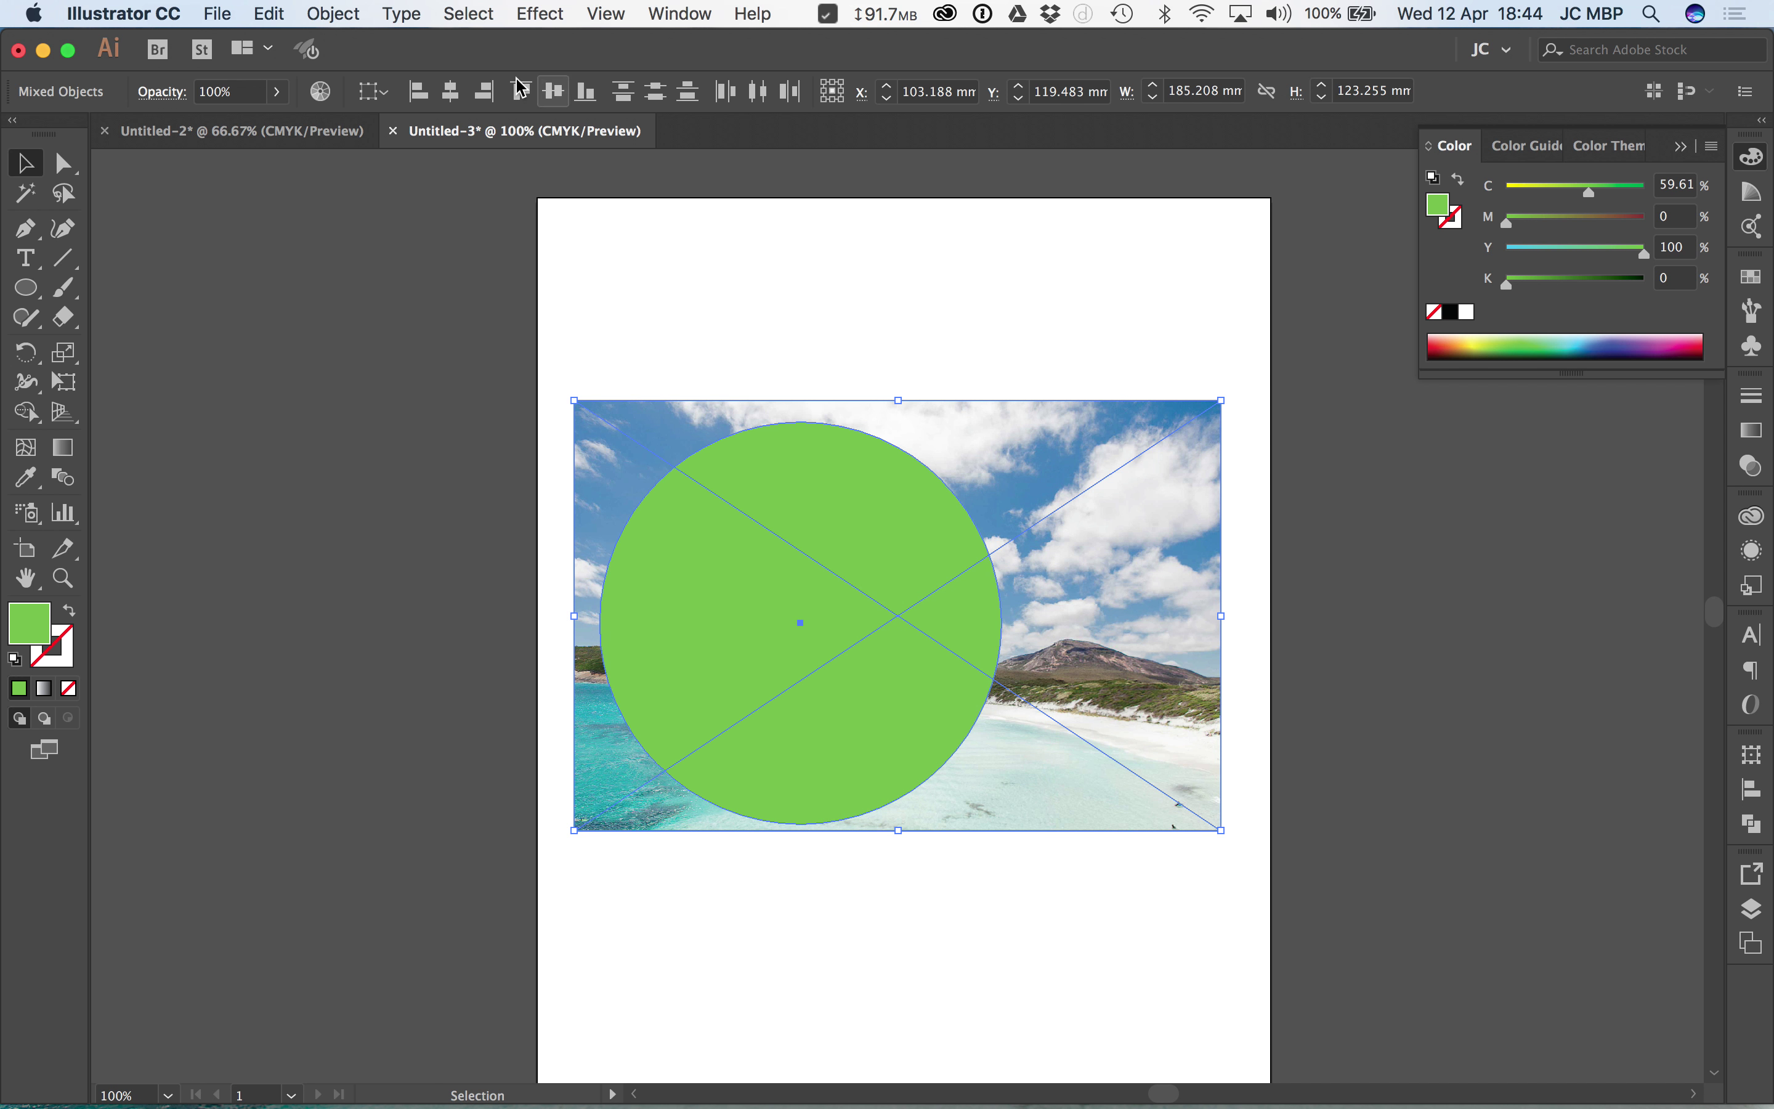
pyautogui.click(334, 14)
pyautogui.moveTo(475, 762)
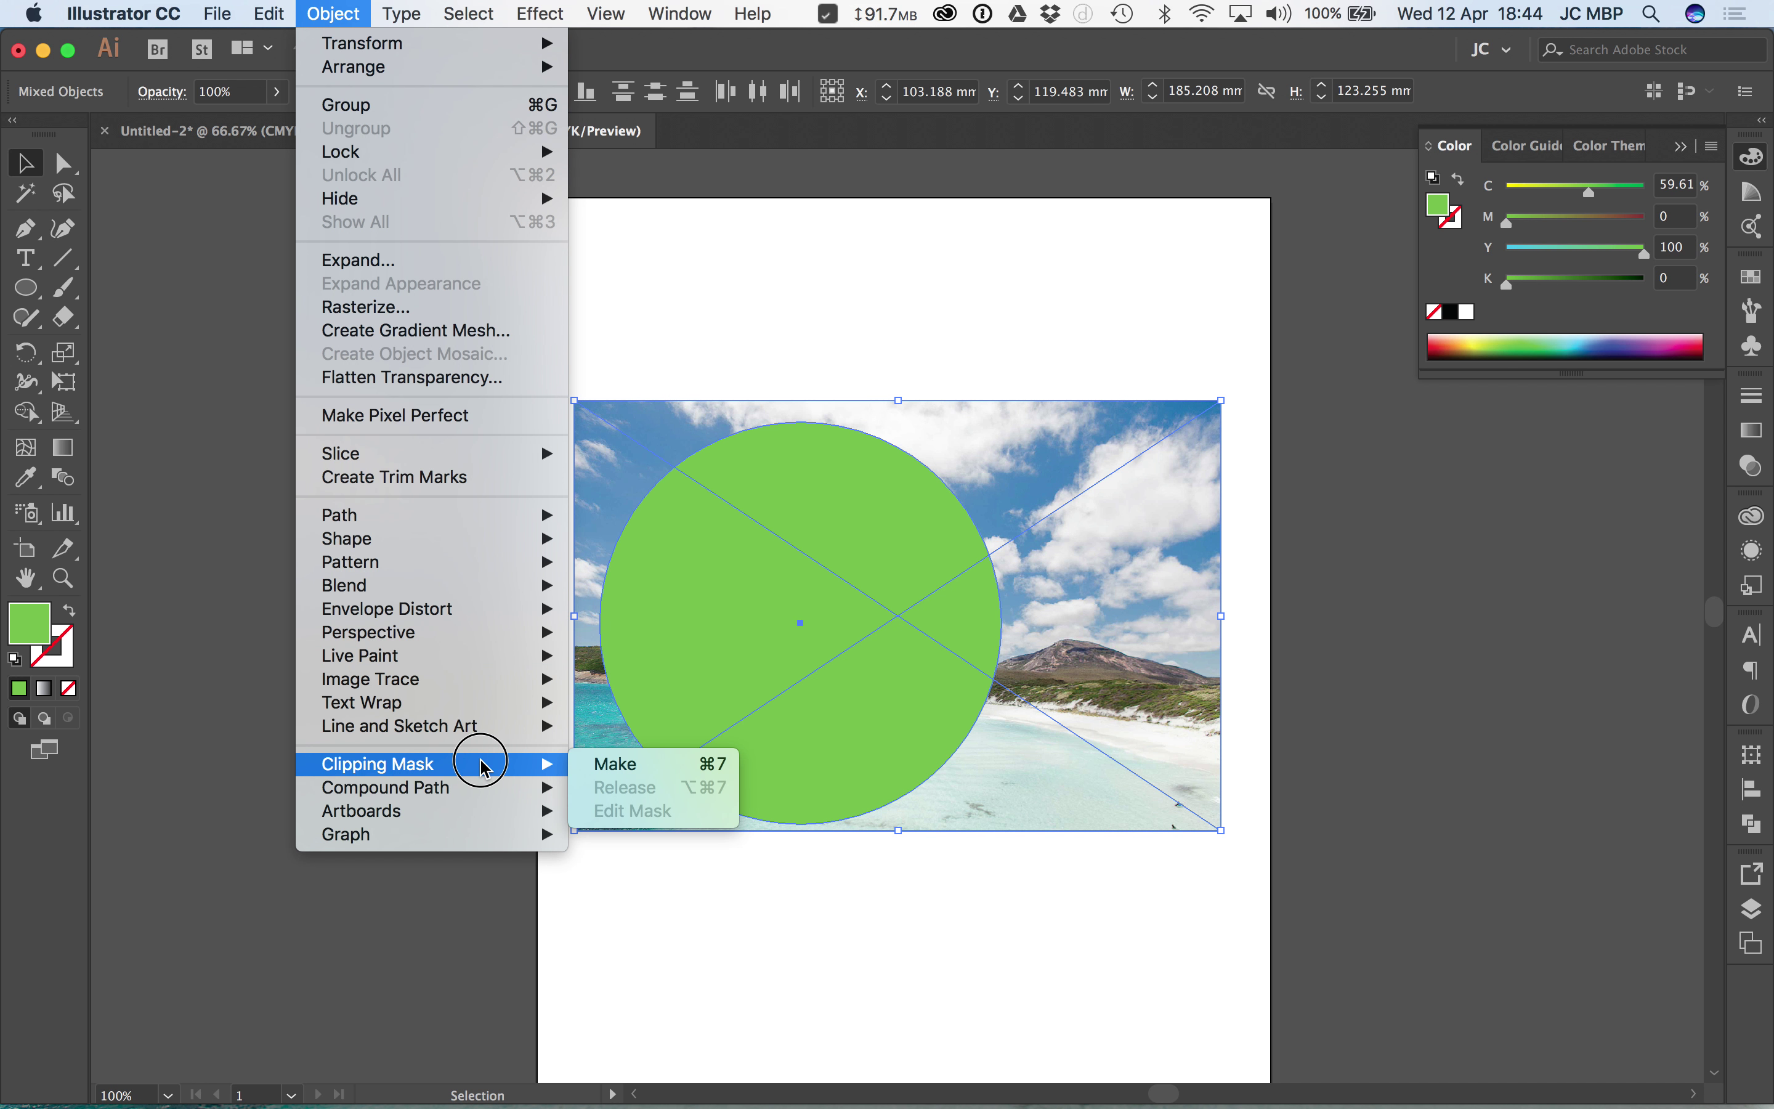
pyautogui.click(630, 770)
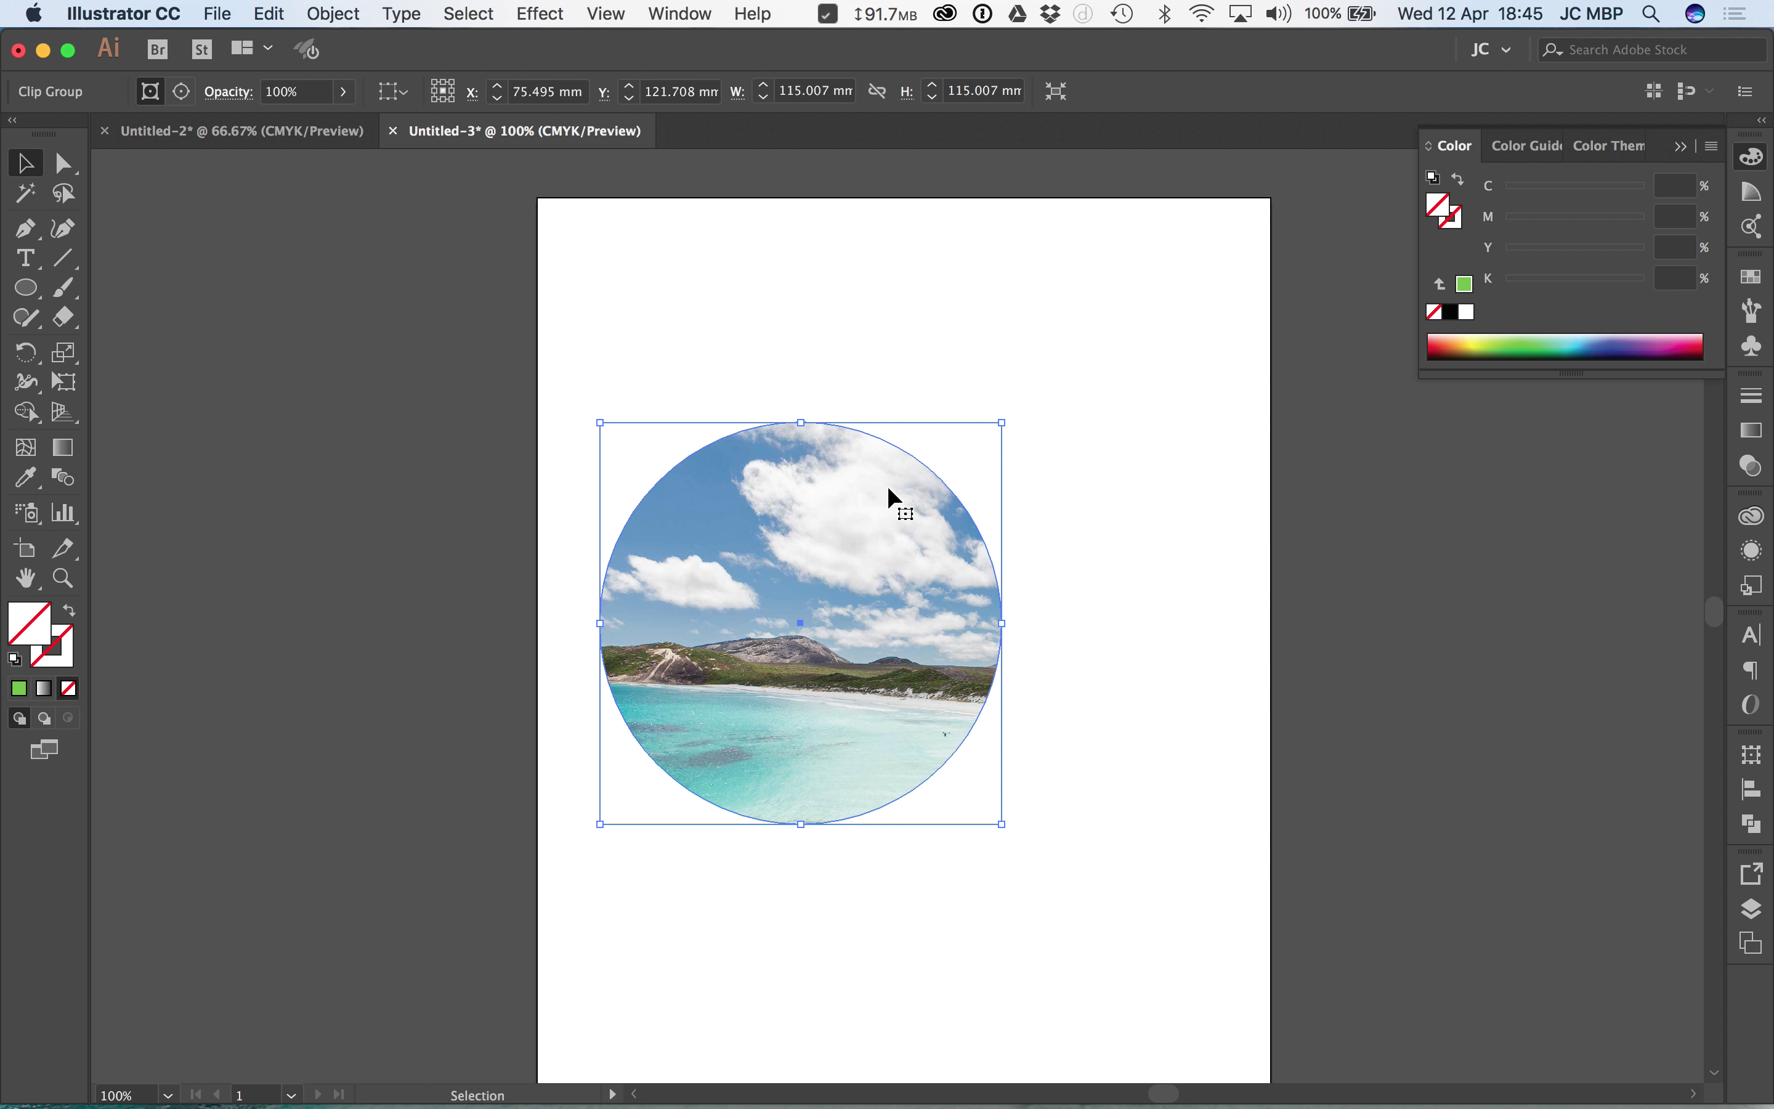
pyautogui.click(353, 16)
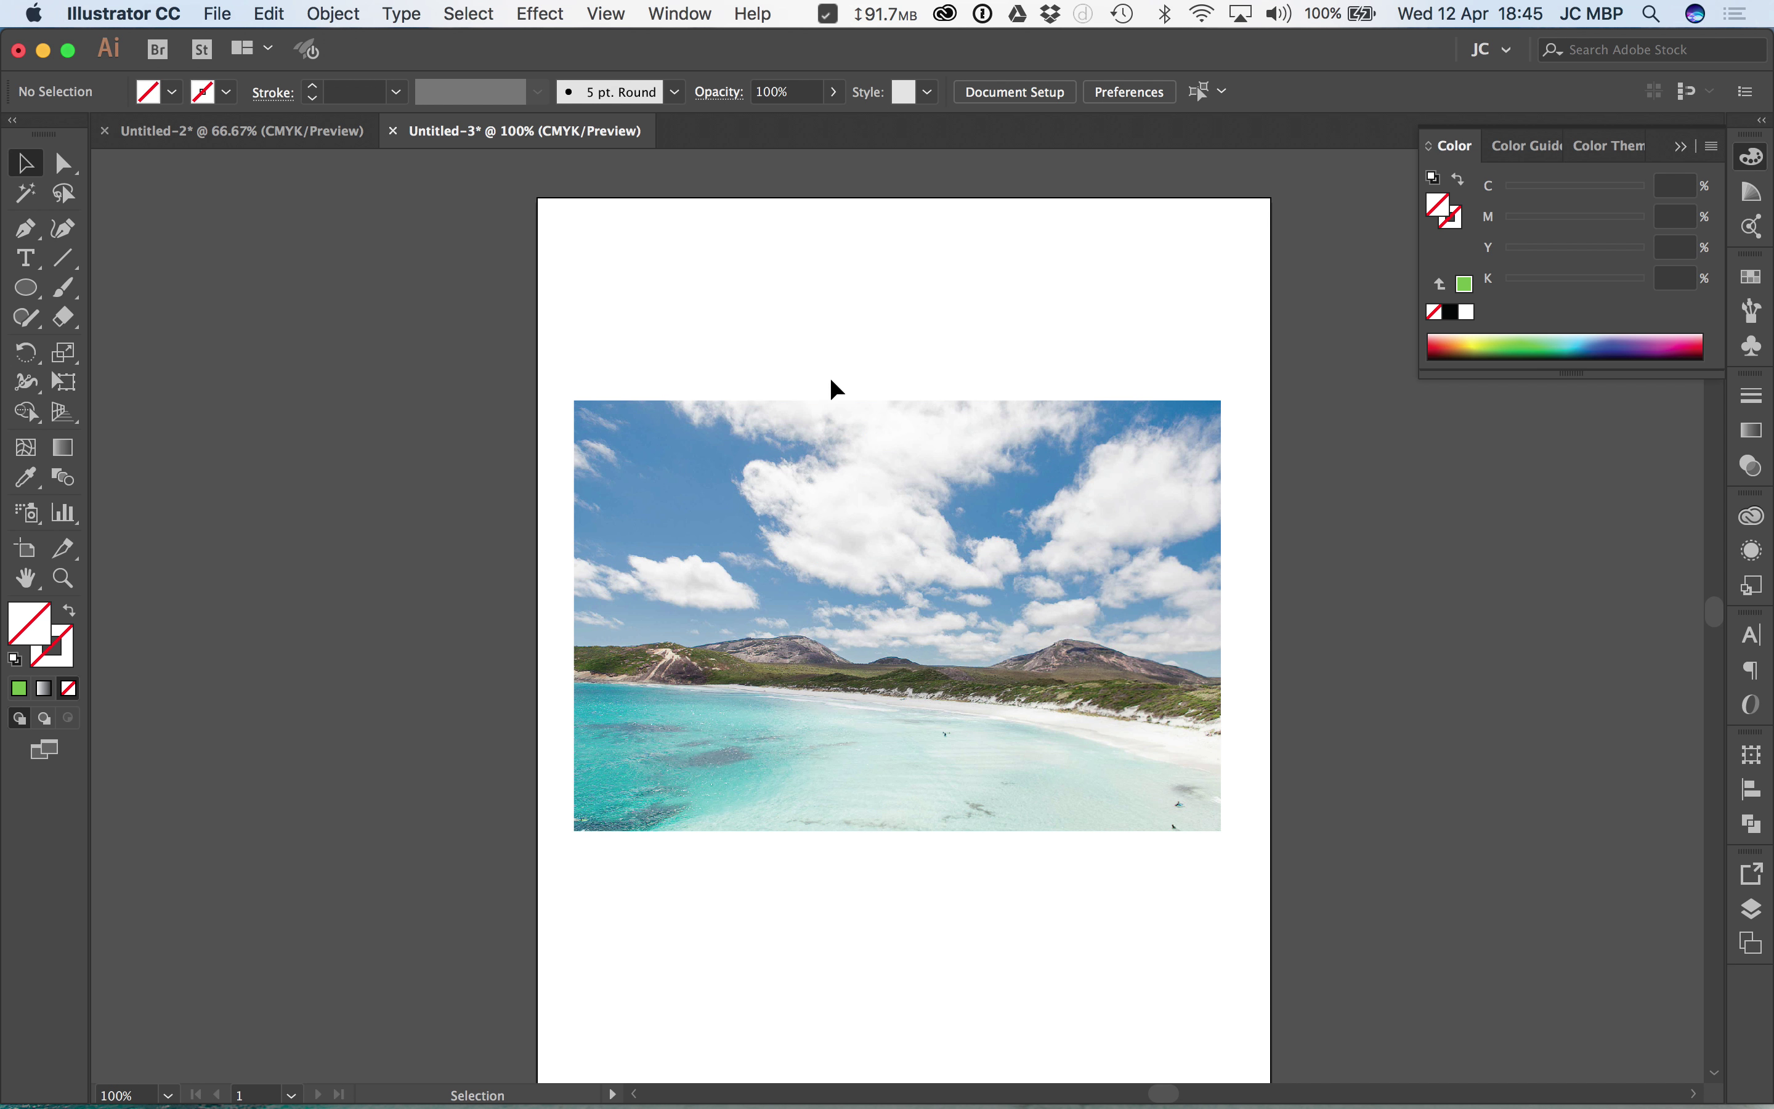
# - Fill the released circle green and convert its right anchor to a corner, pulling it into a crescent
pyautogui.click(828, 422)
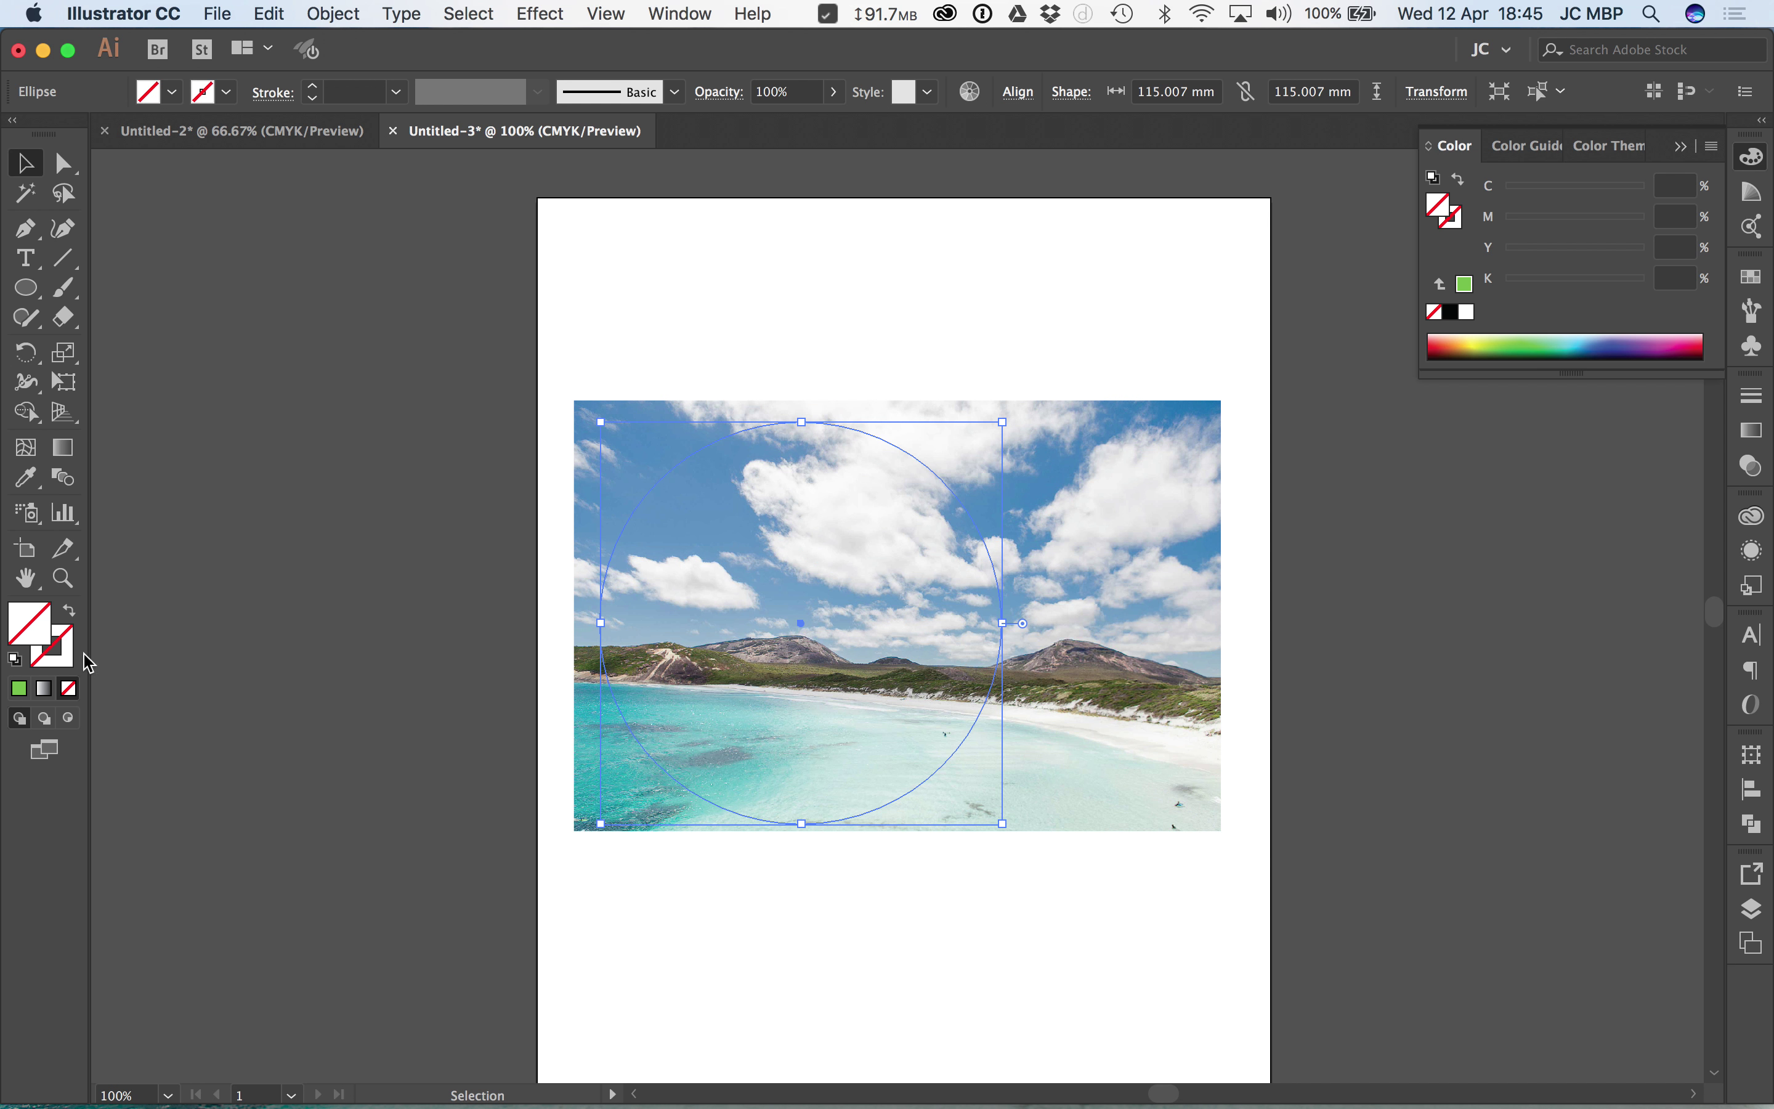
pyautogui.click(19, 688)
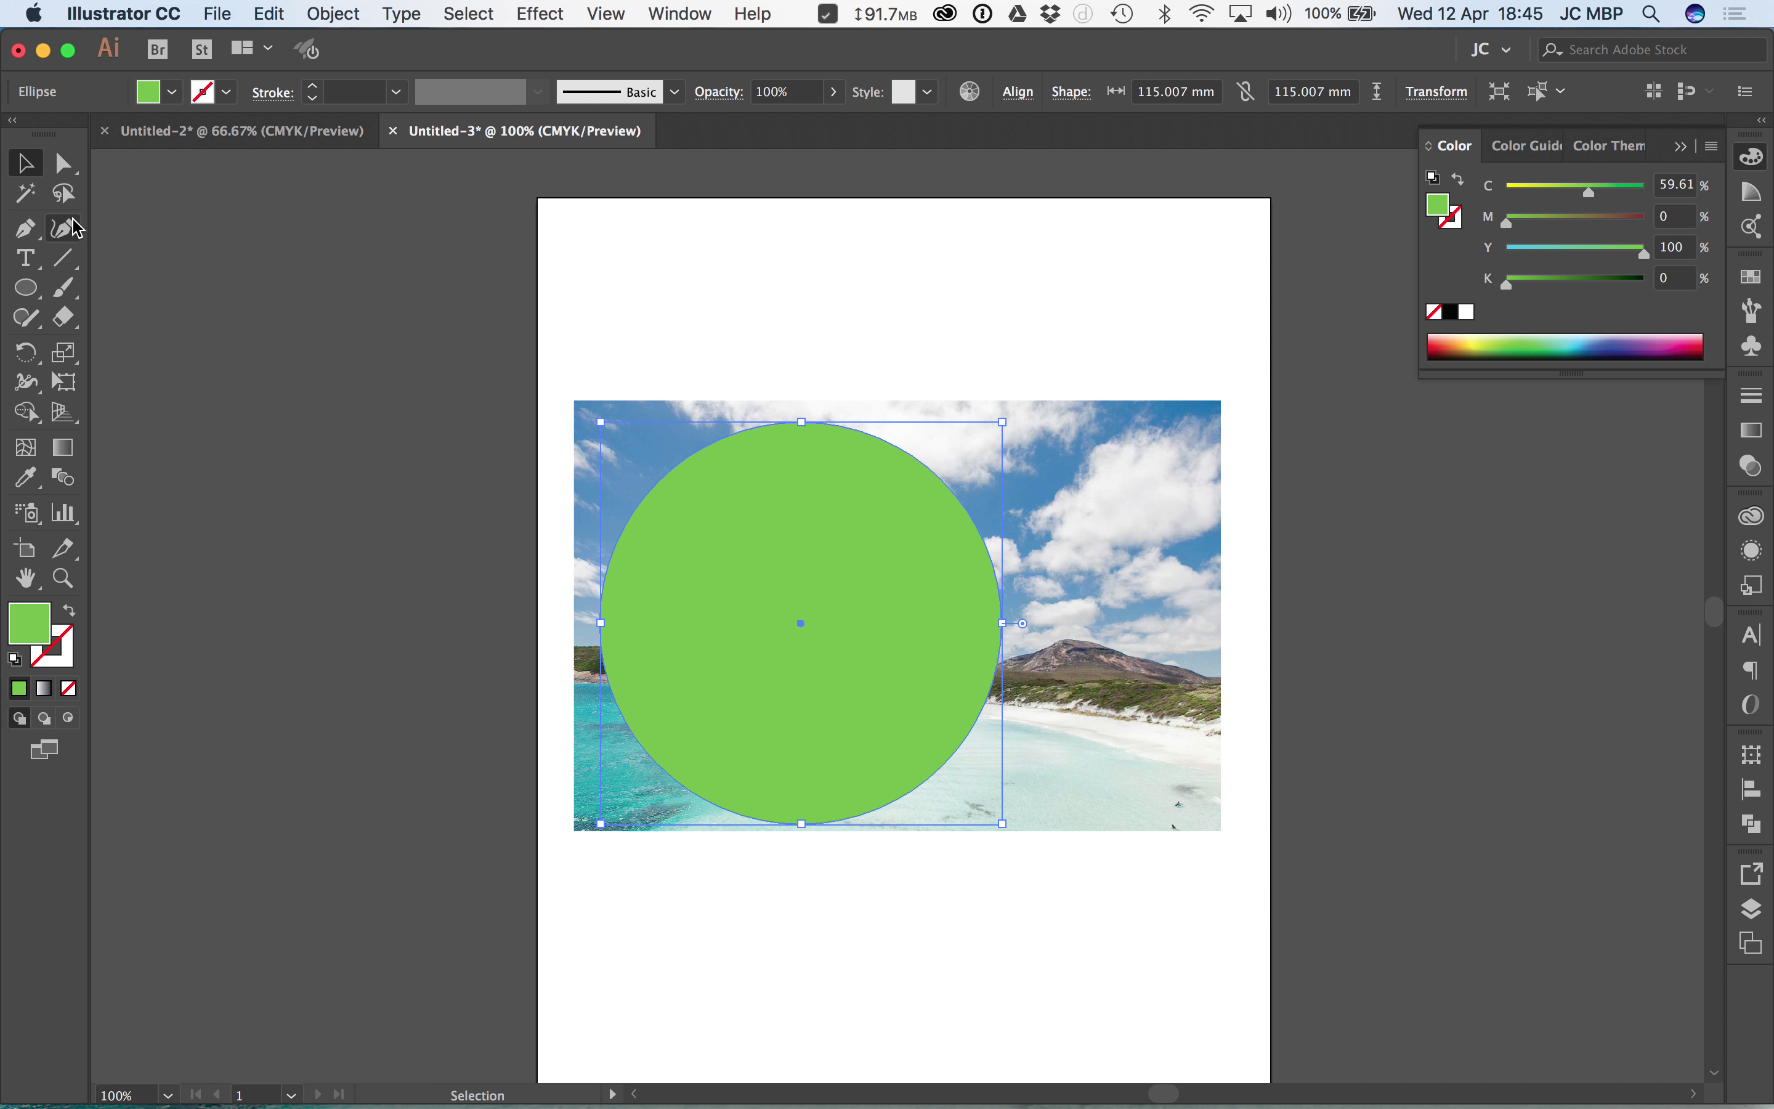
pyautogui.click(67, 173)
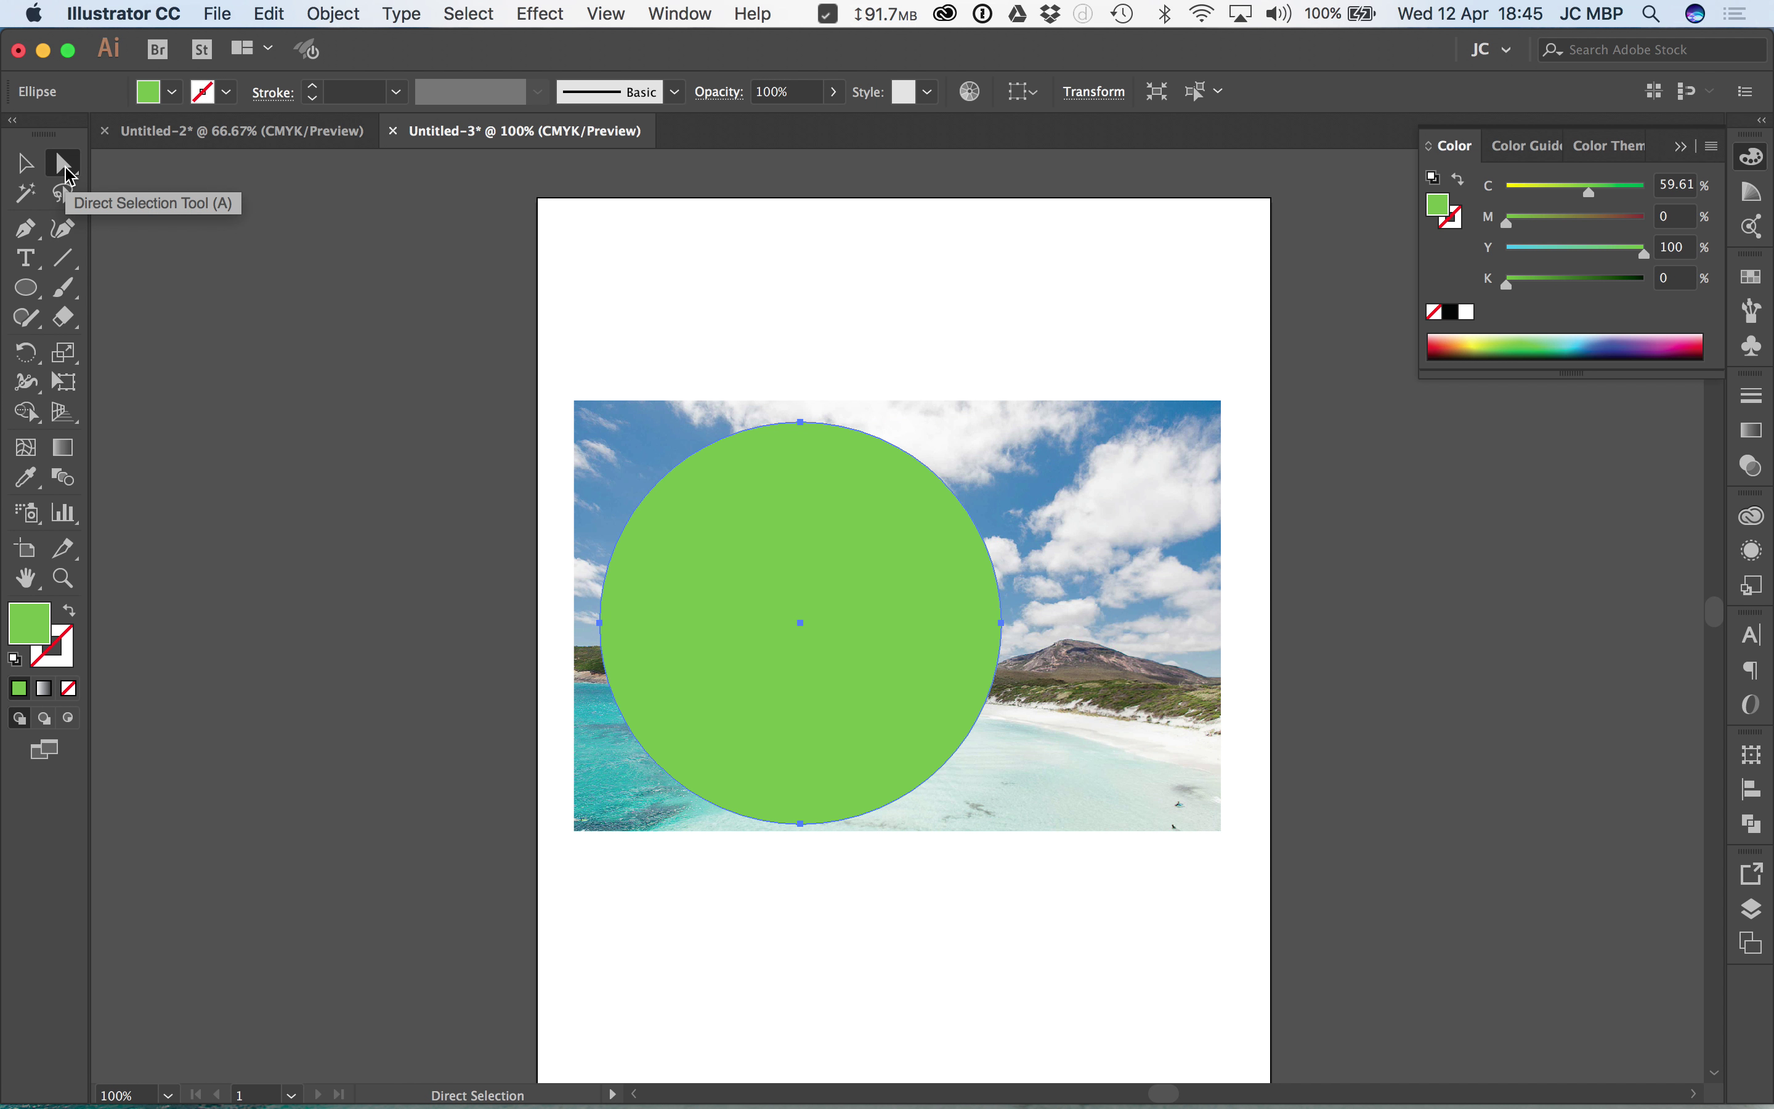
pyautogui.click(1003, 624)
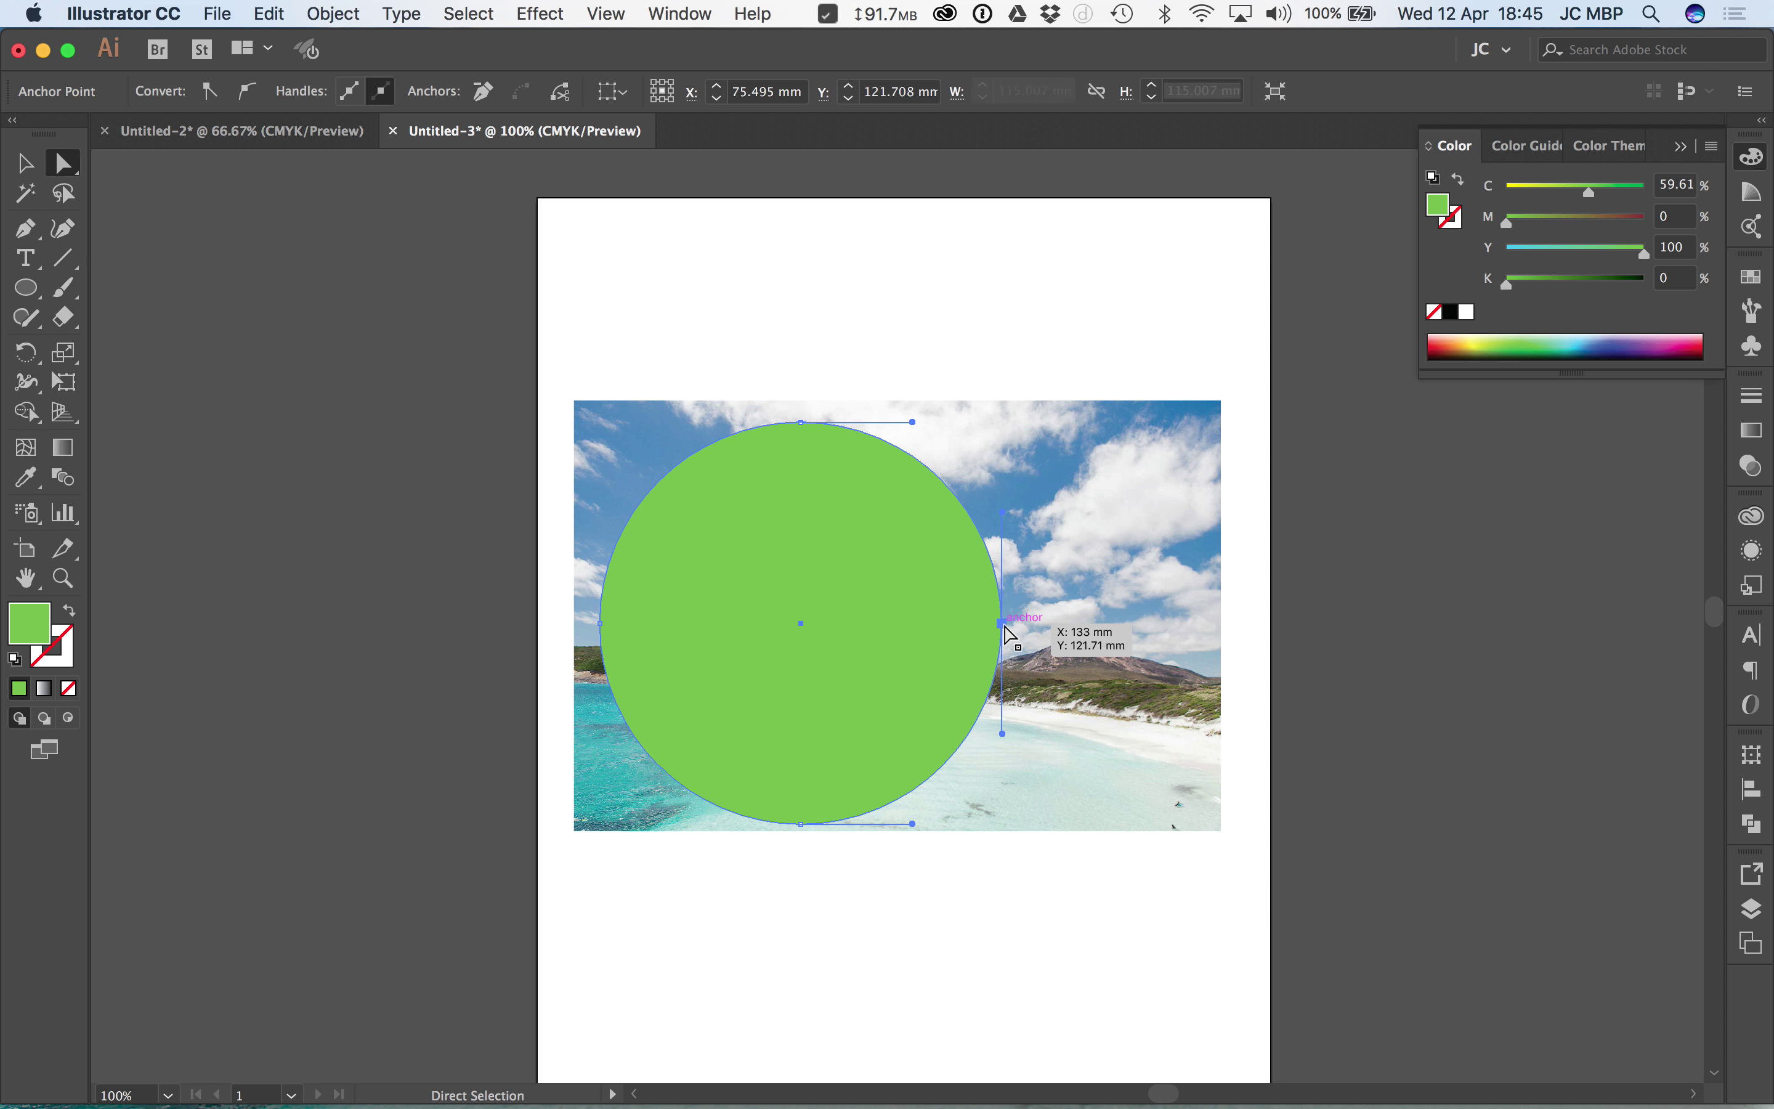
pyautogui.hotkey('shift', 'c')
pyautogui.click(1003, 623)
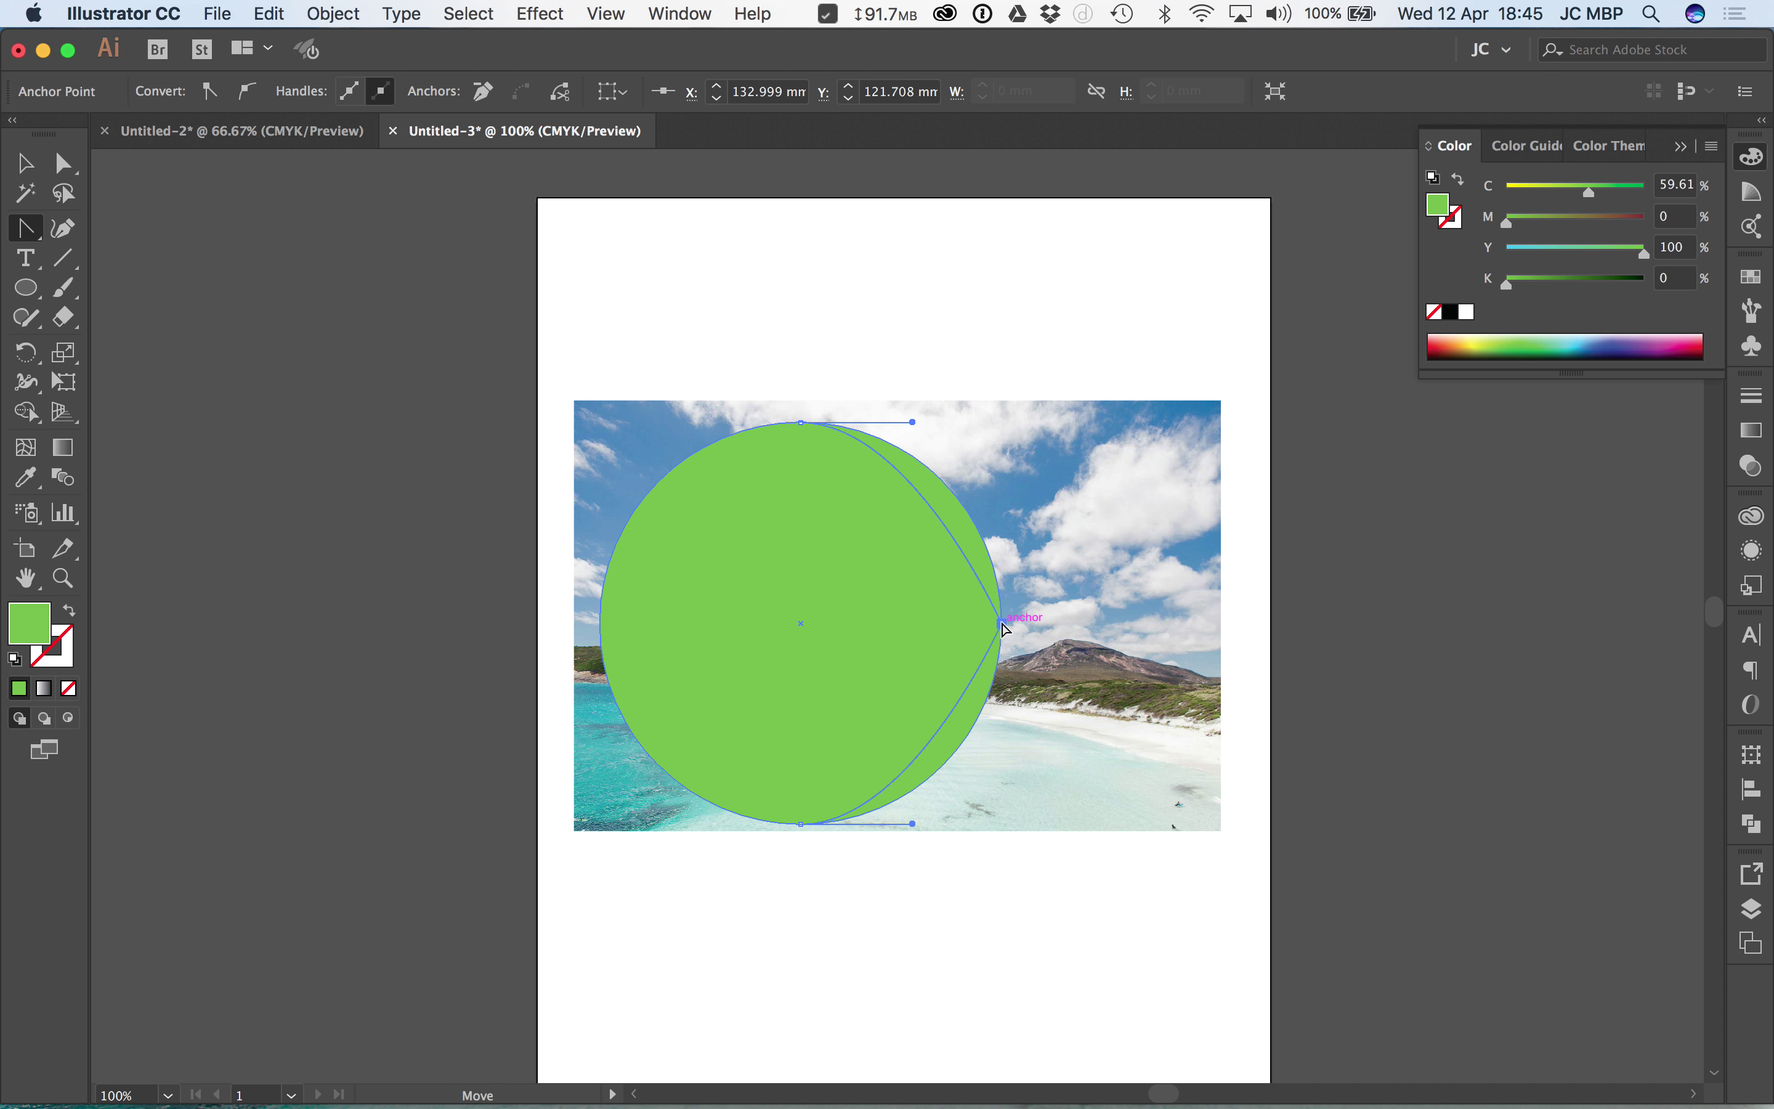
pyautogui.moveTo(1004, 627); pyautogui.dragTo(741, 624)
# - Rotate the crescent about 90°, move it over the photo, and drag its bottom point into a heart tip
pyautogui.click(748, 731)
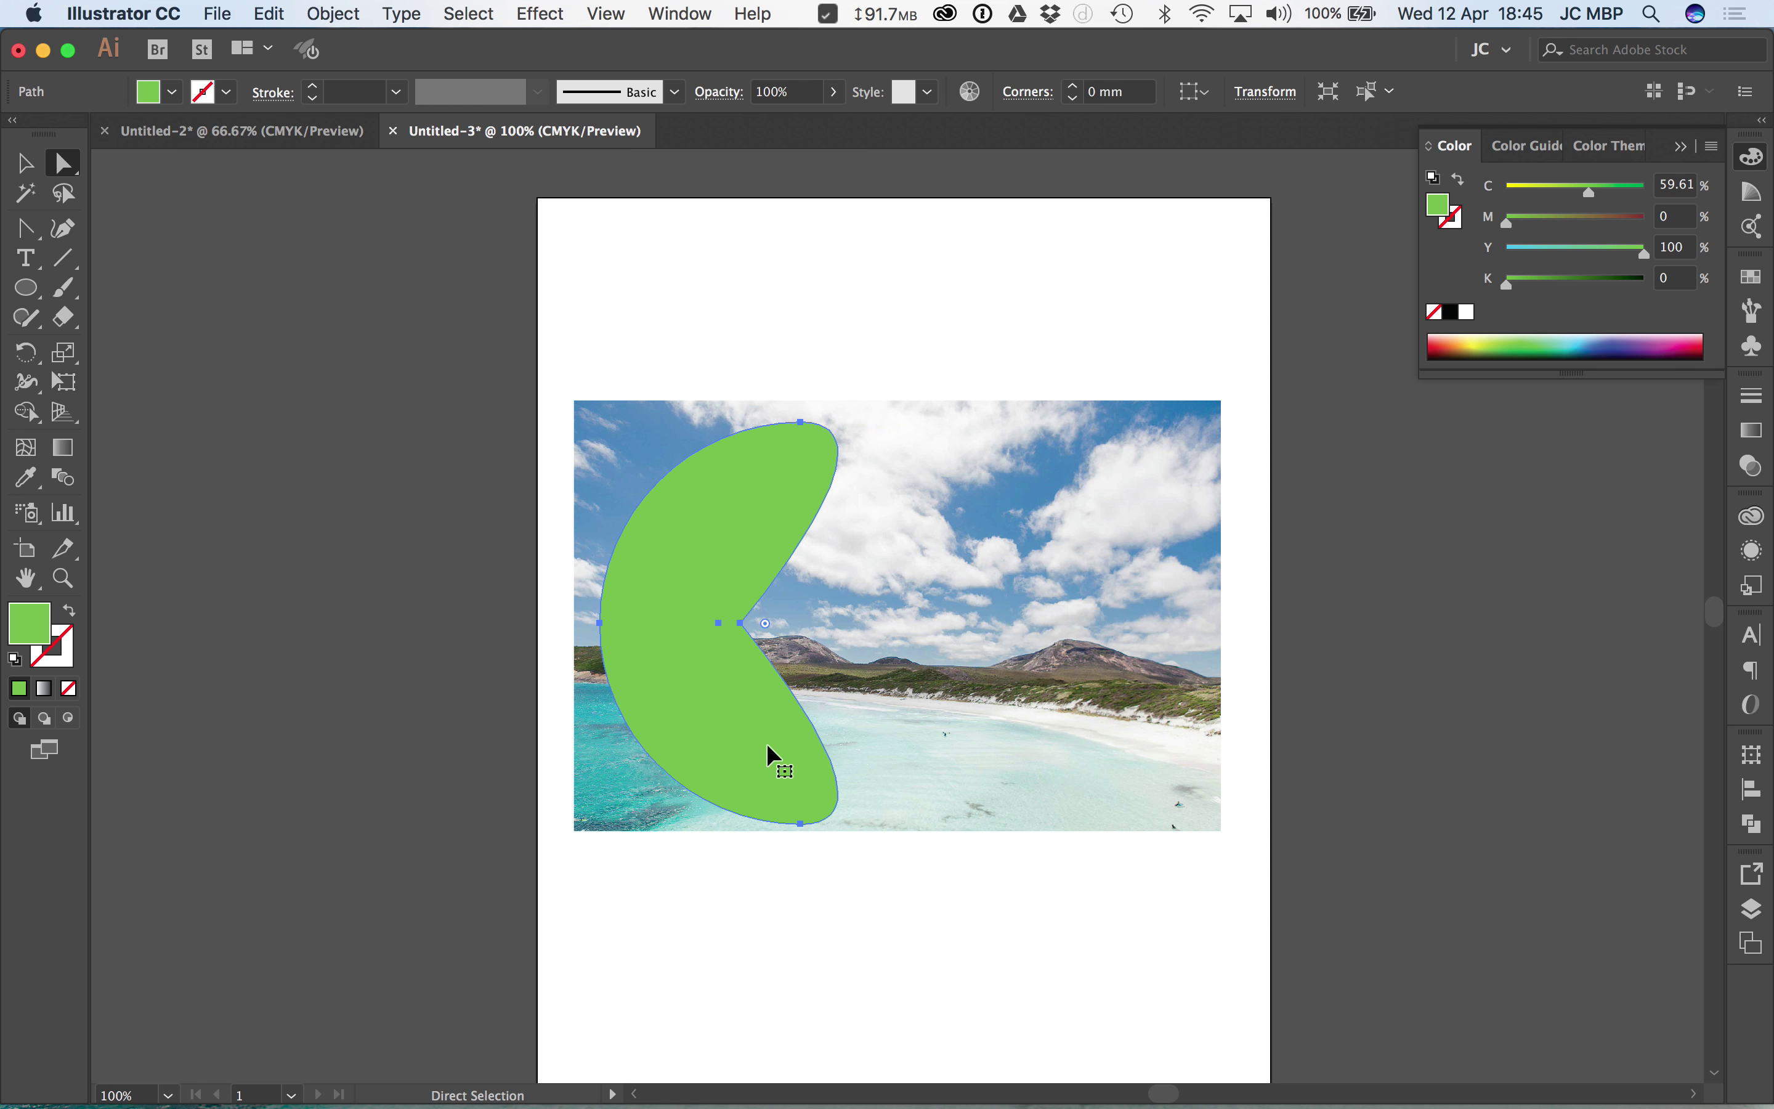
pyautogui.press('v')
pyautogui.moveTo(843, 828); pyautogui.dragTo(971, 432)
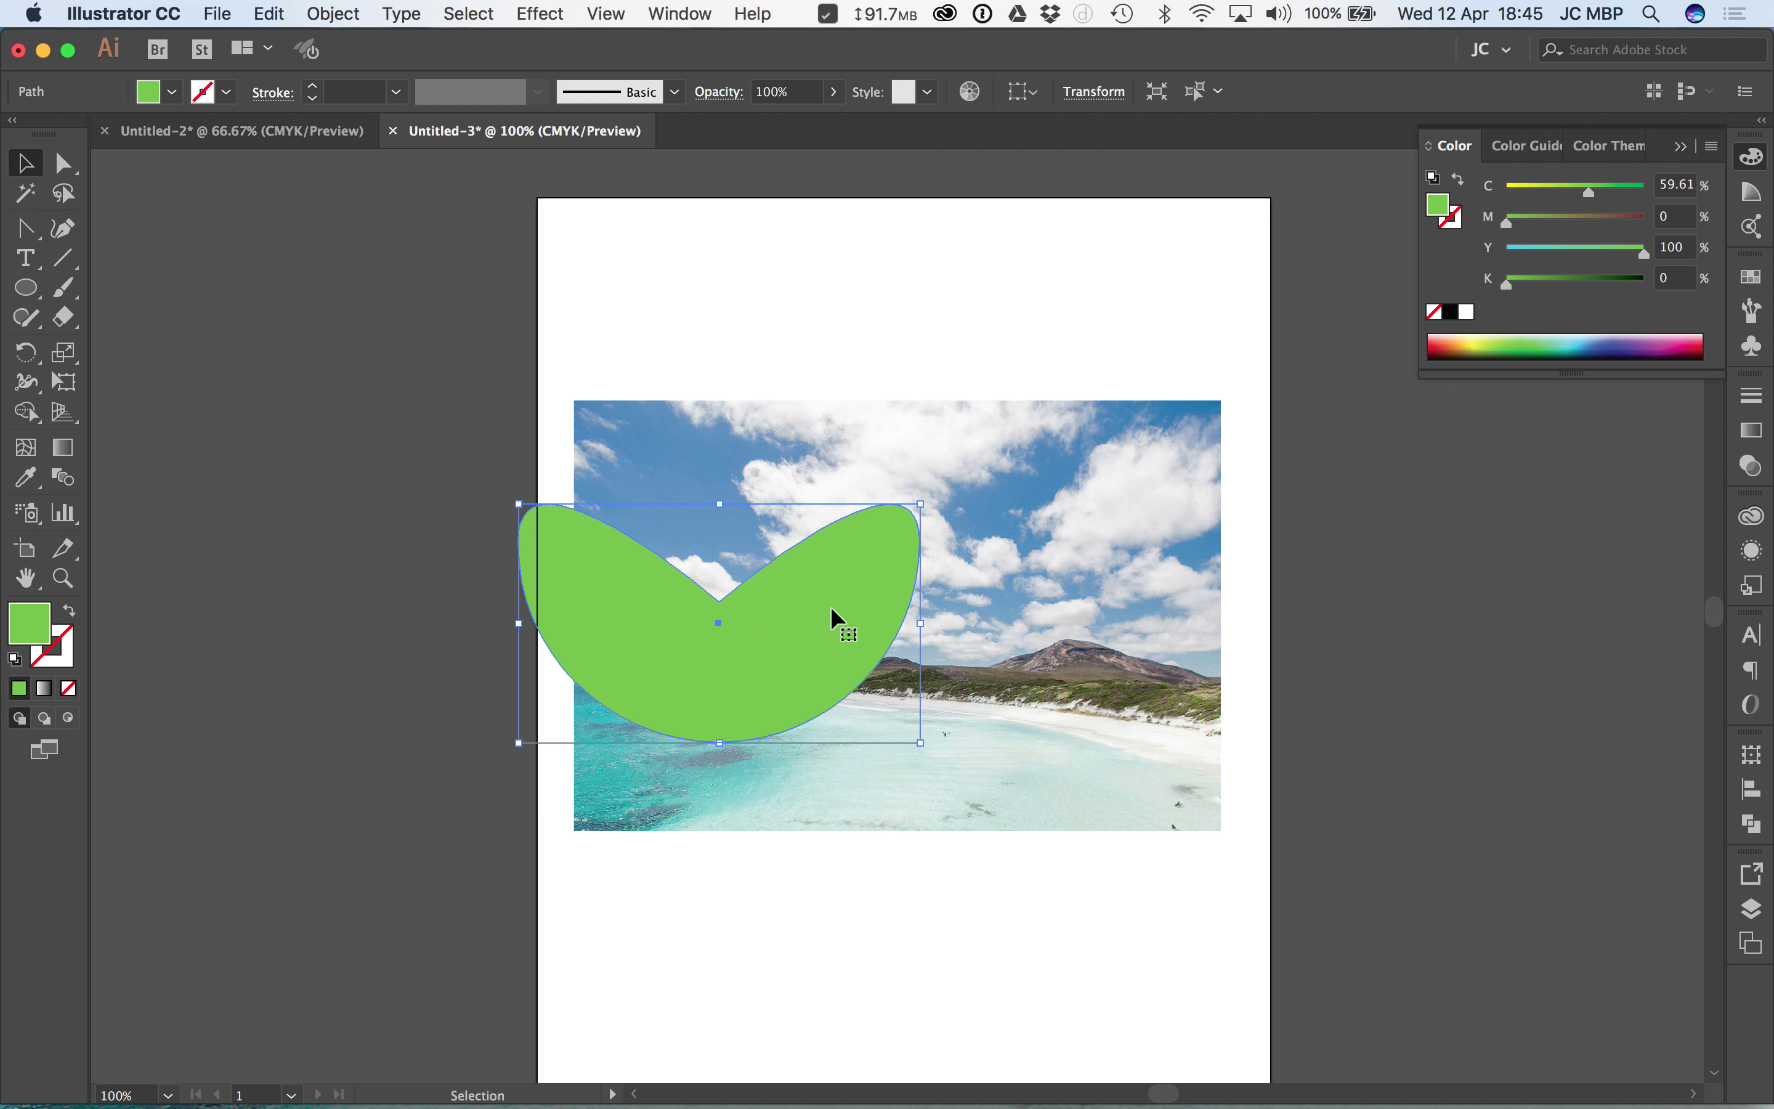
pyautogui.moveTo(832, 619); pyautogui.dragTo(1074, 596)
pyautogui.press('a')
pyautogui.click(961, 701)
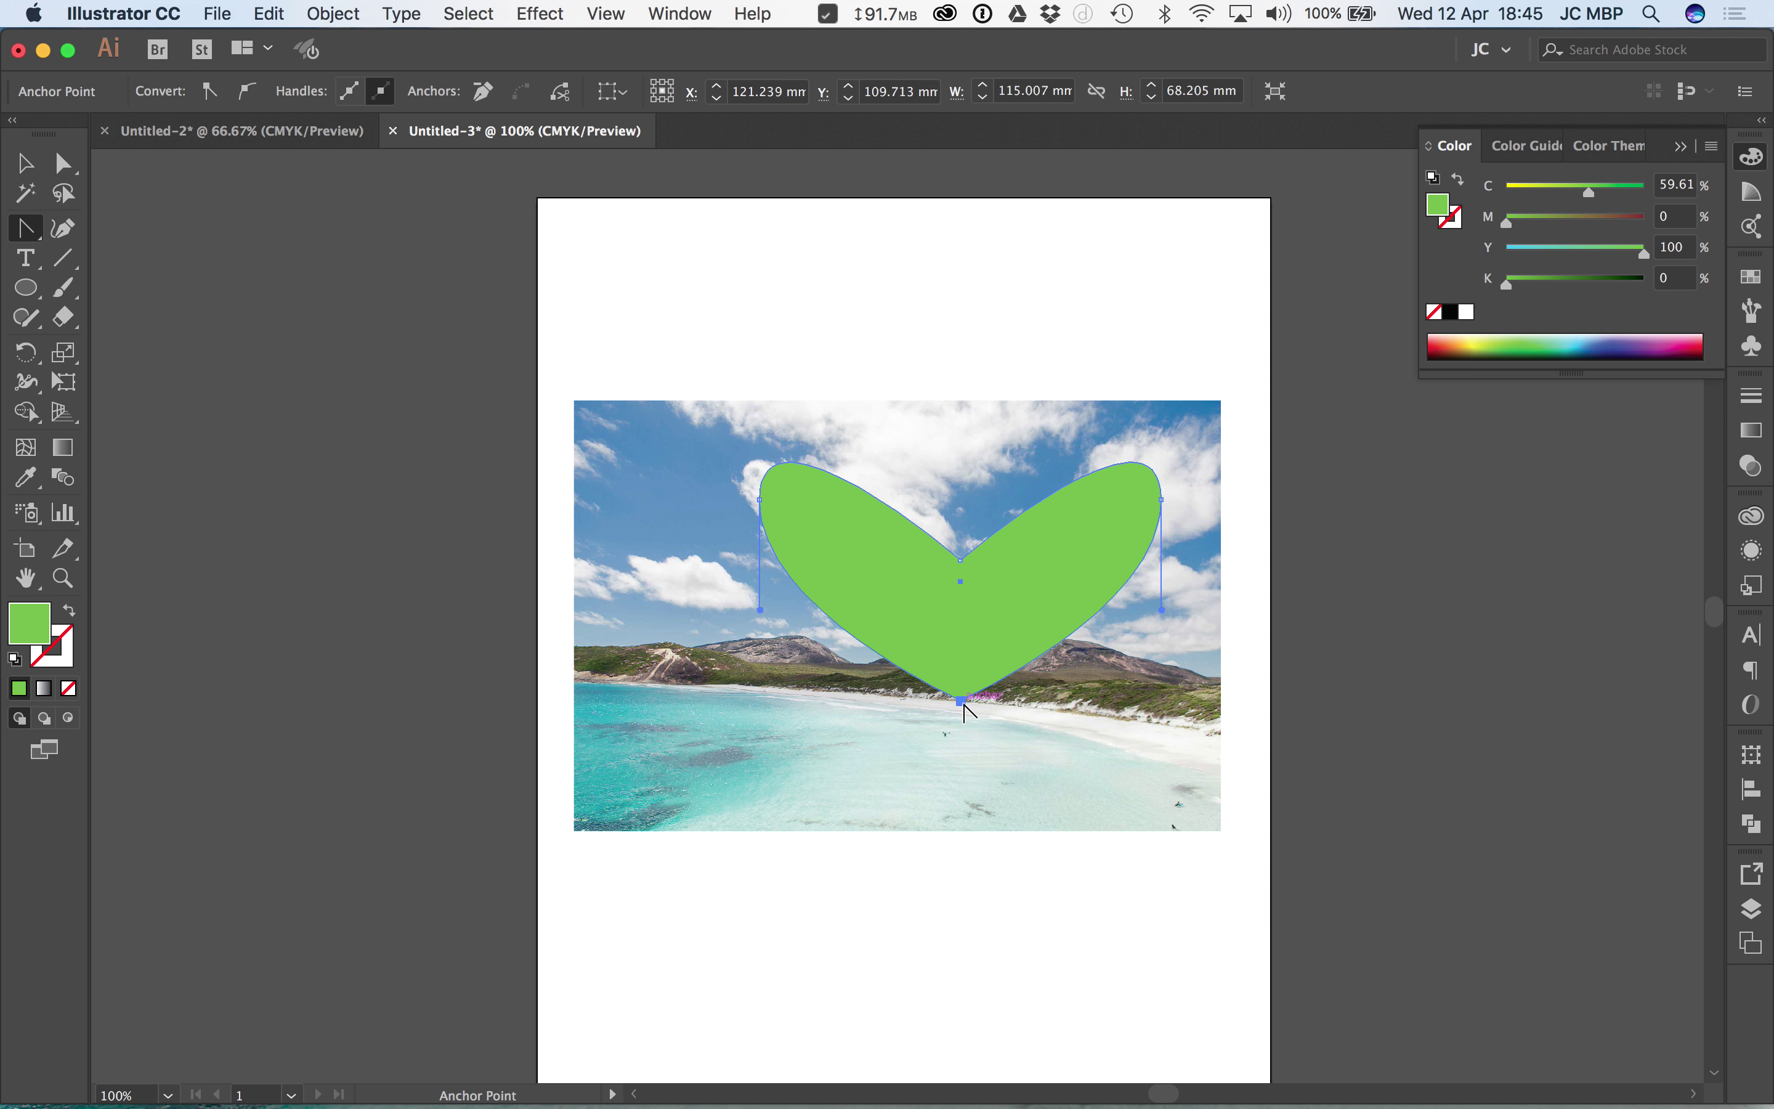
pyautogui.moveTo(964, 705); pyautogui.dragTo(964, 801)
pyautogui.press('a')
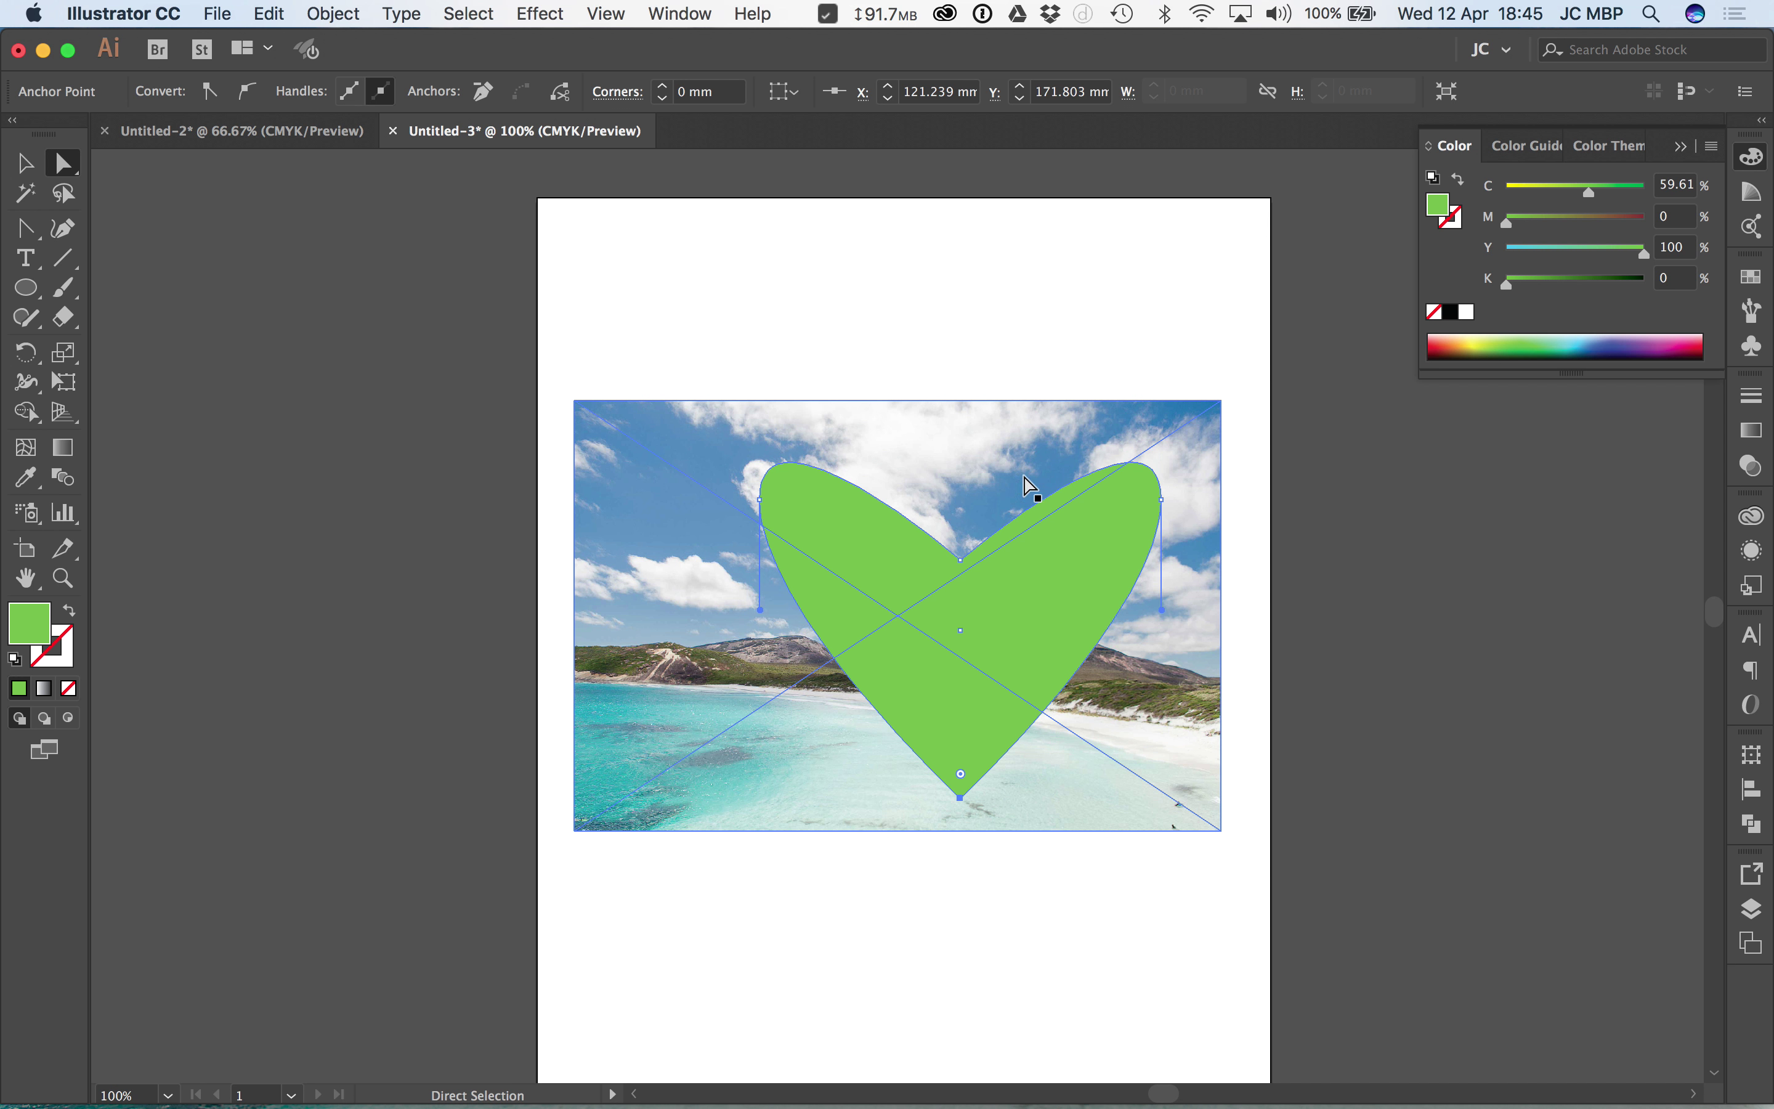
pyautogui.moveTo(1158, 301); pyautogui.dragTo(909, 682)
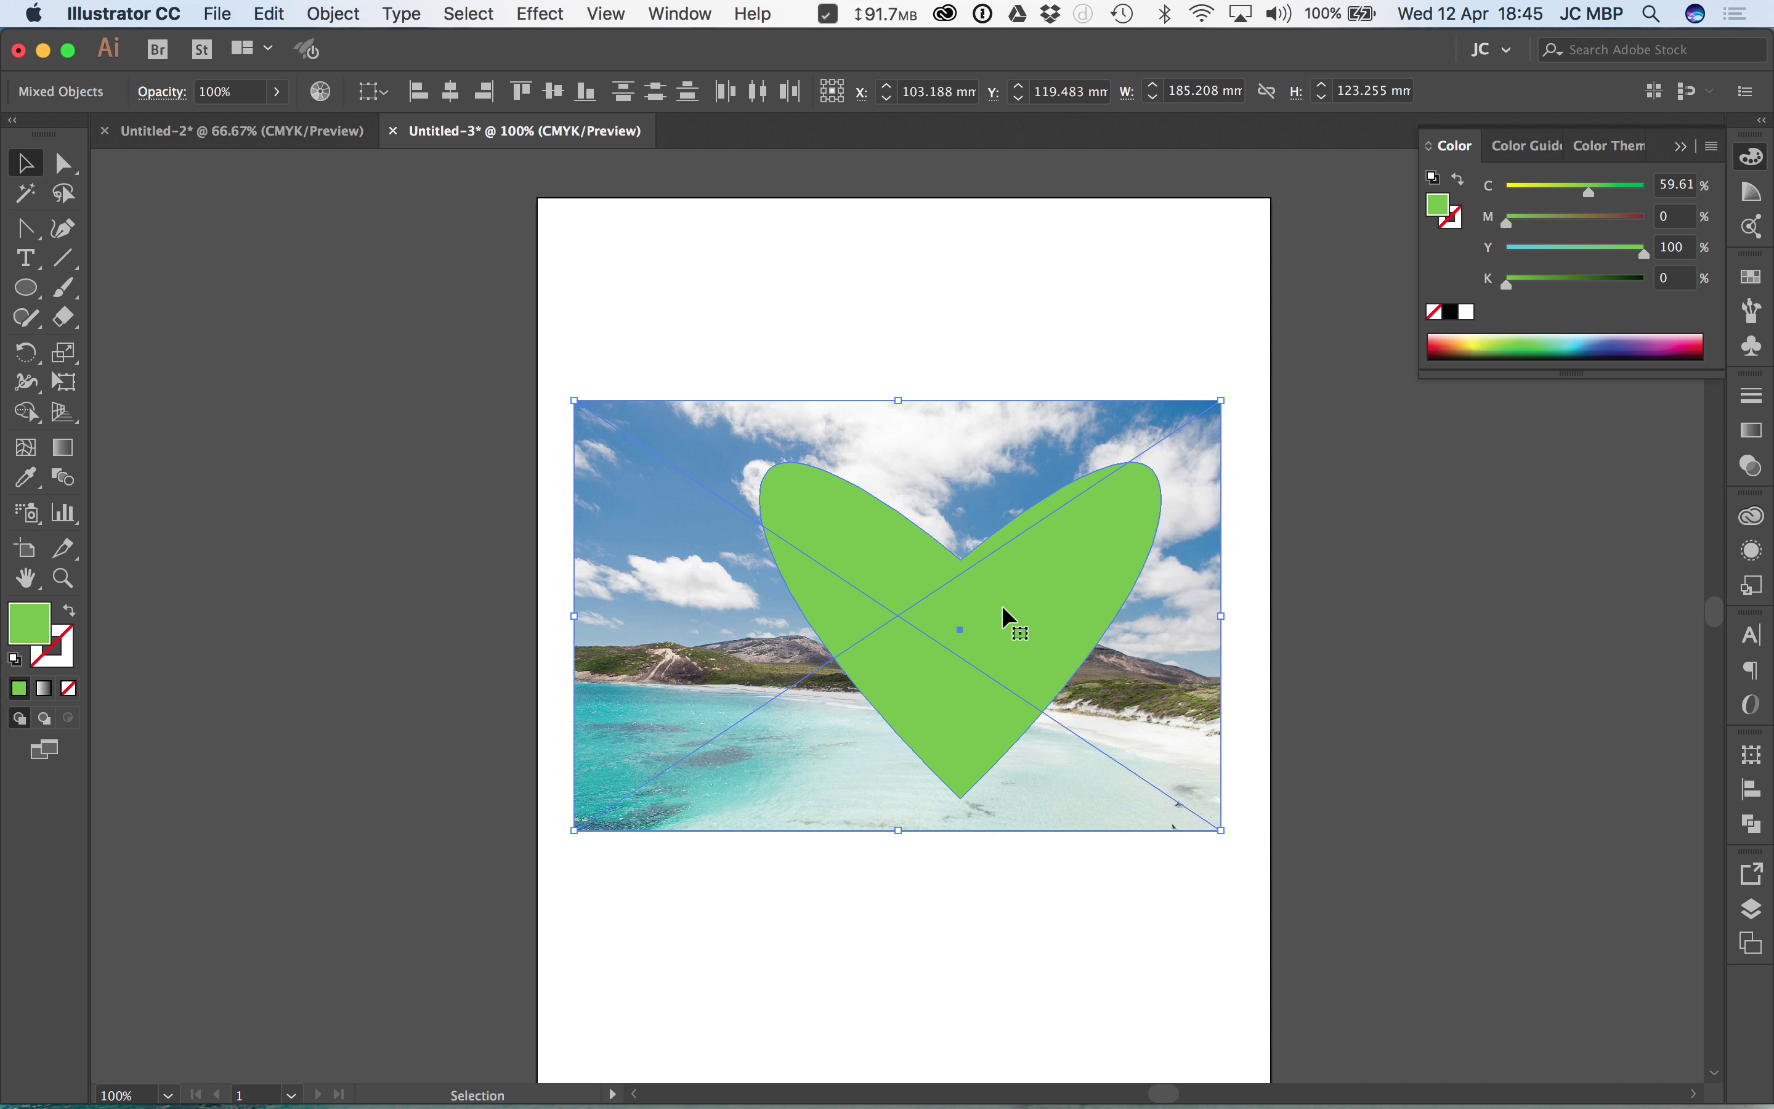
pyautogui.rightClick(1003, 612)
# - Make a clipping mask so the beach photo shows inside the heart, then deselect
pyautogui.click(1090, 789)
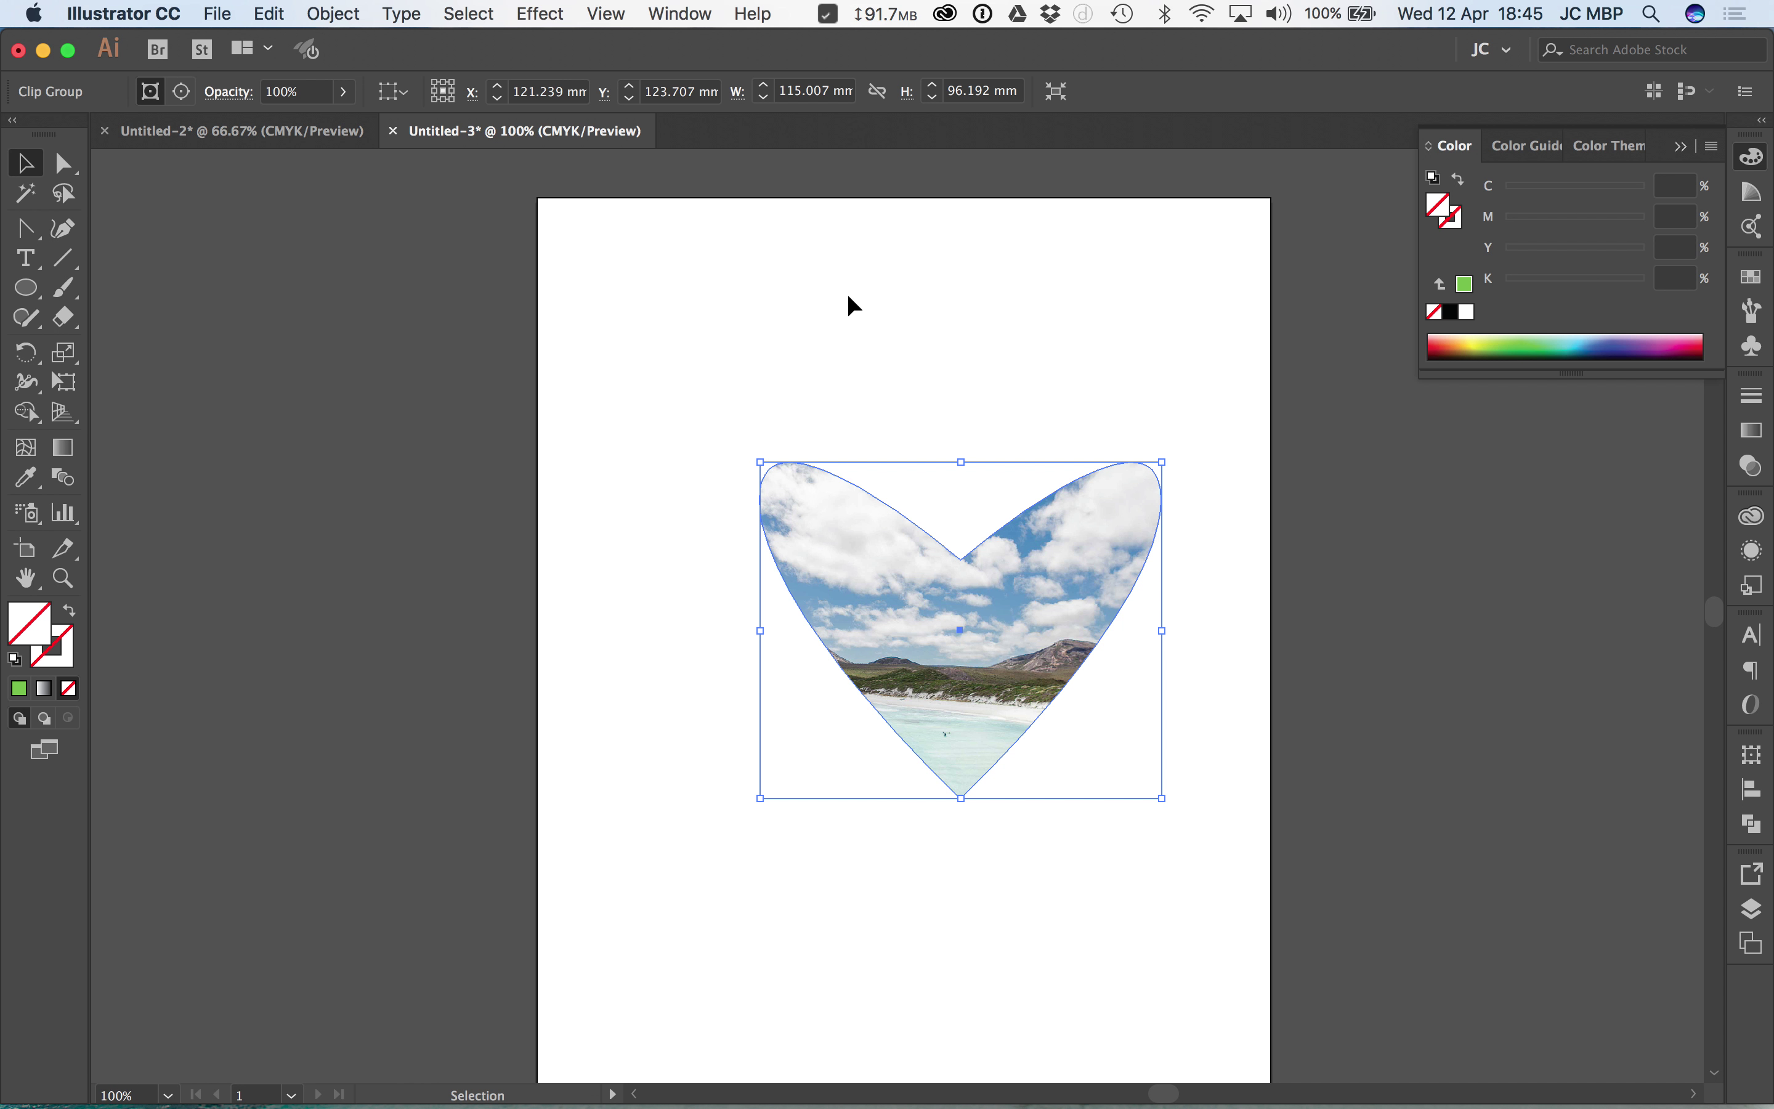
pyautogui.click(333, 13)
pyautogui.moveTo(475, 763)
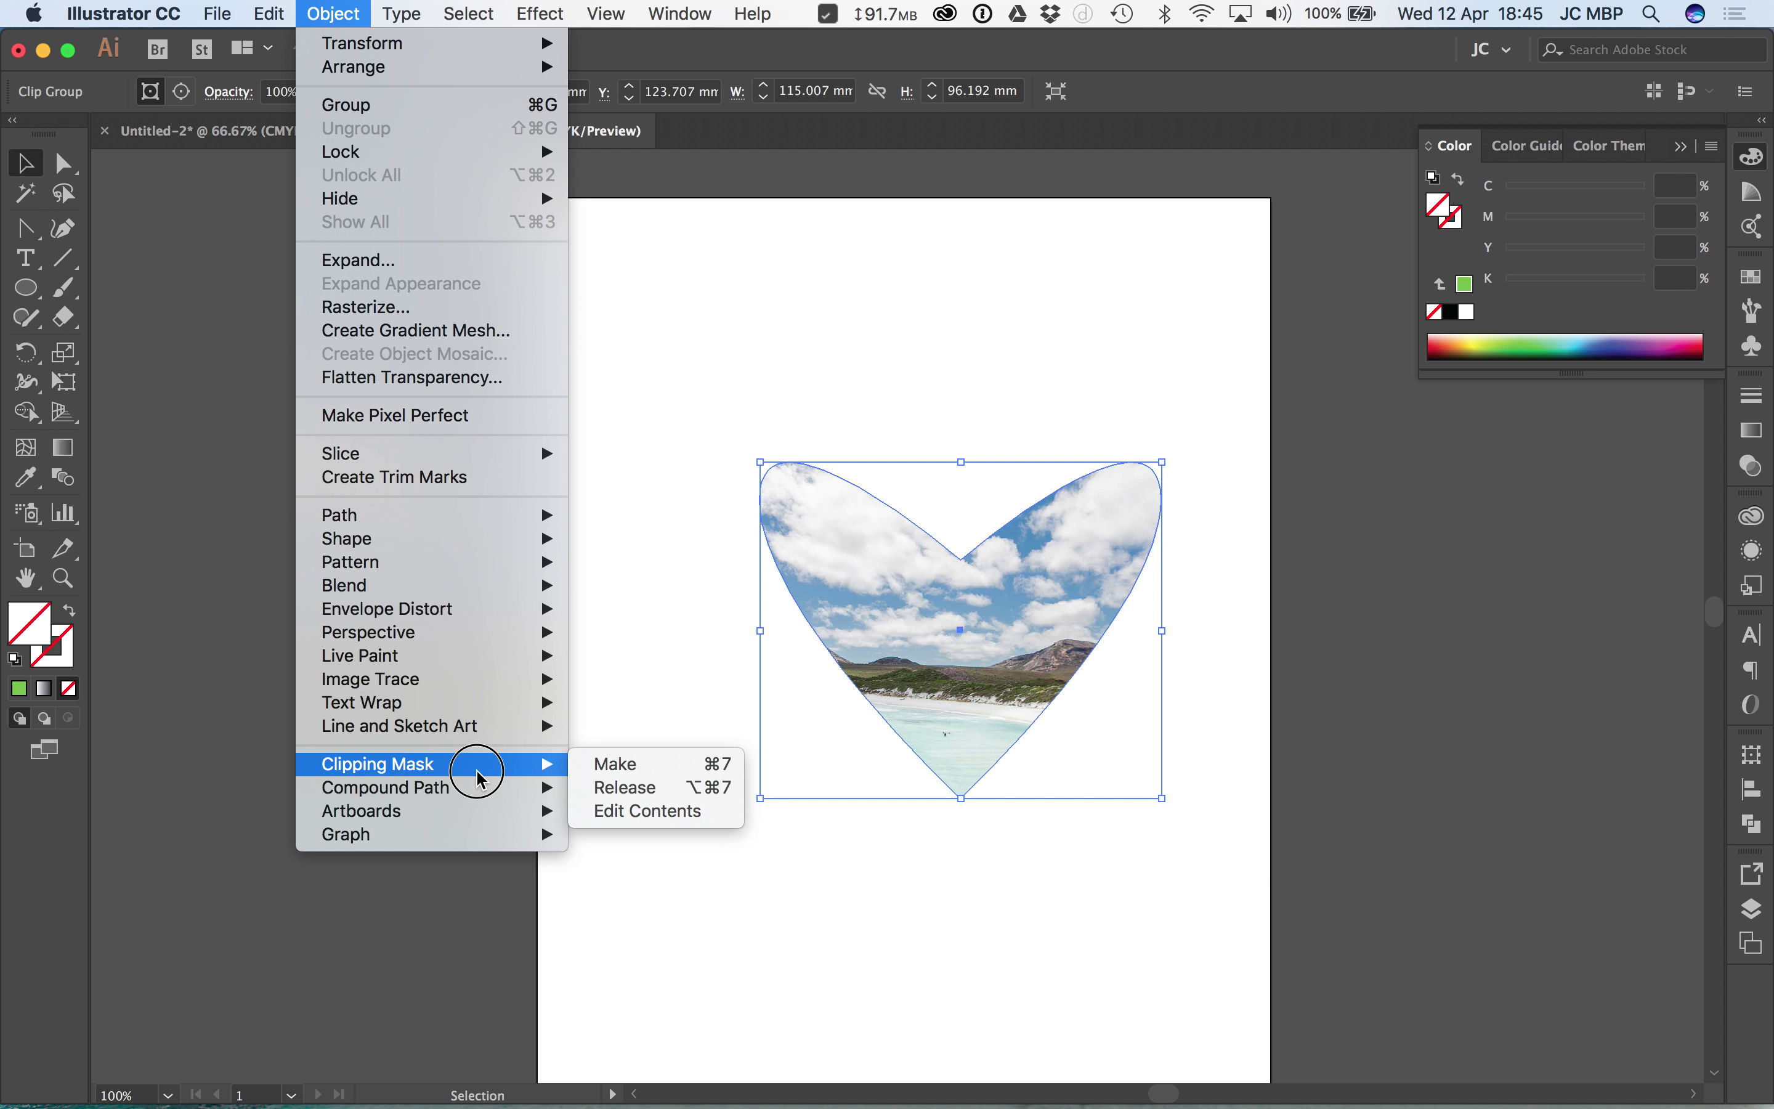
pyautogui.click(635, 810)
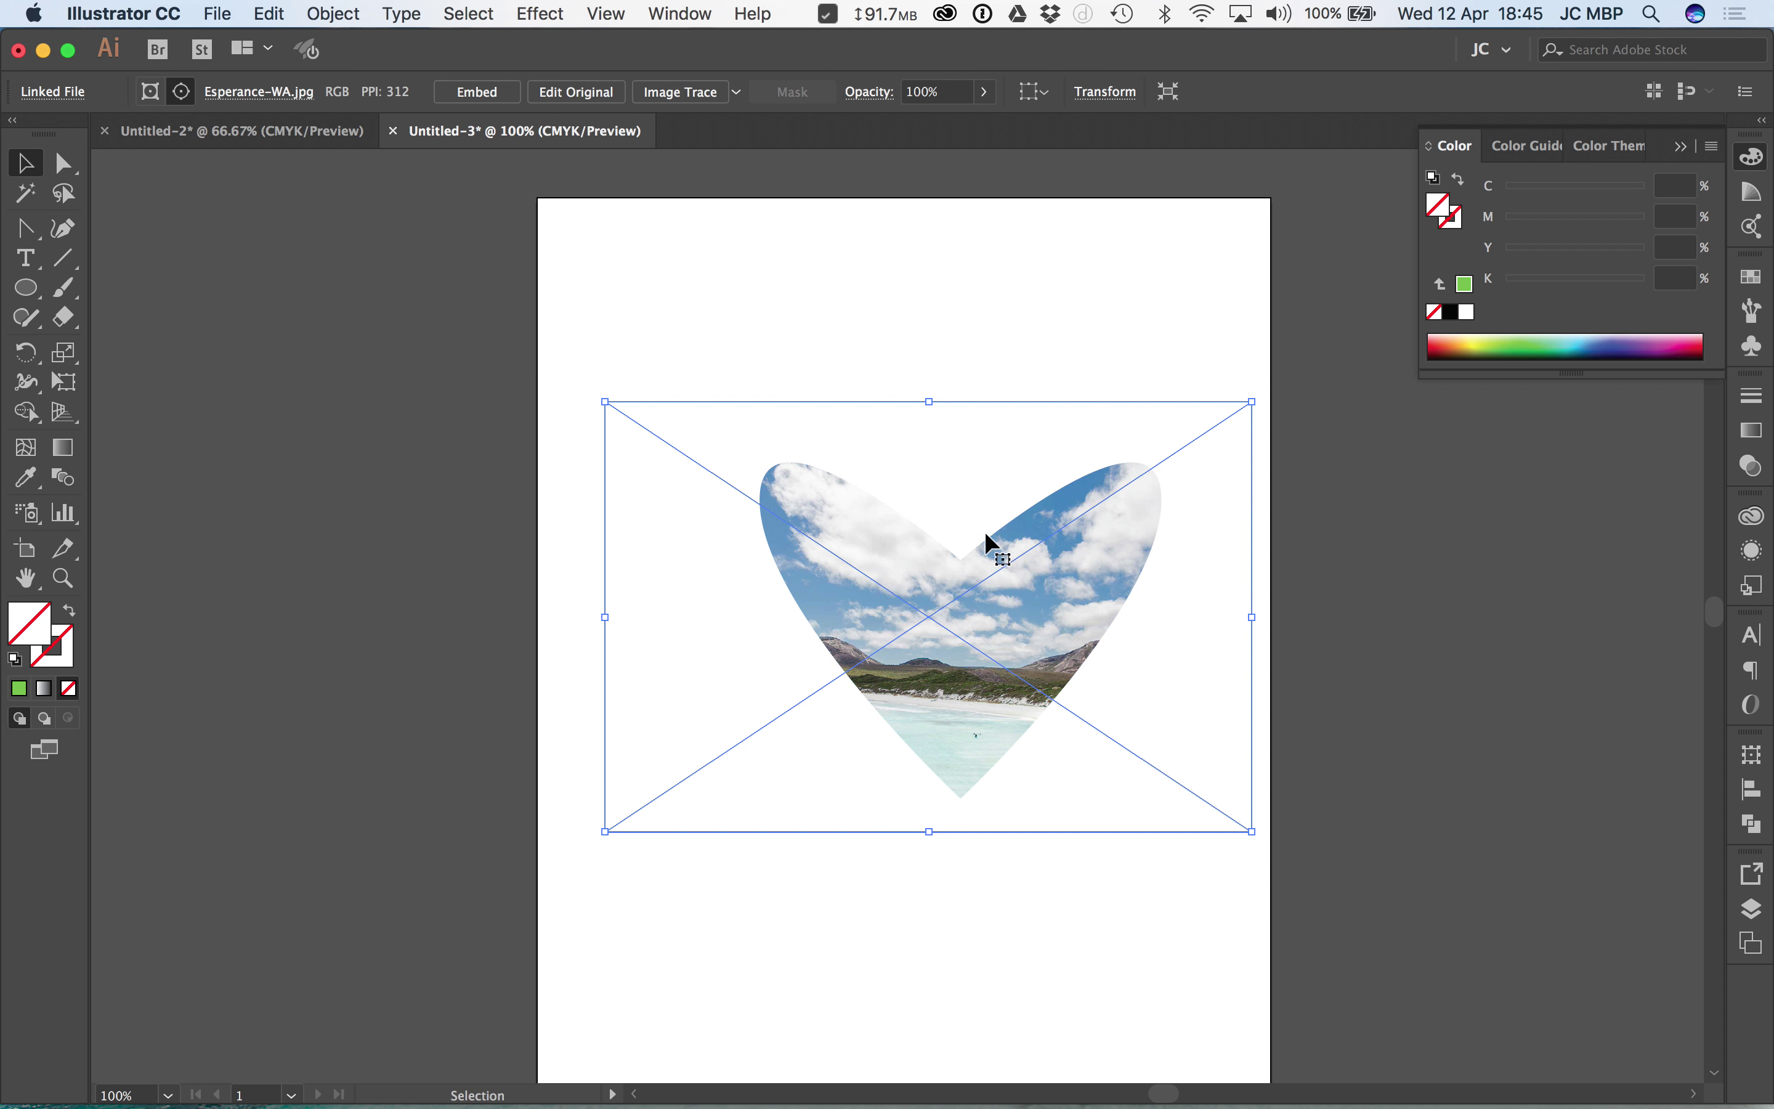
pyautogui.click(999, 269)
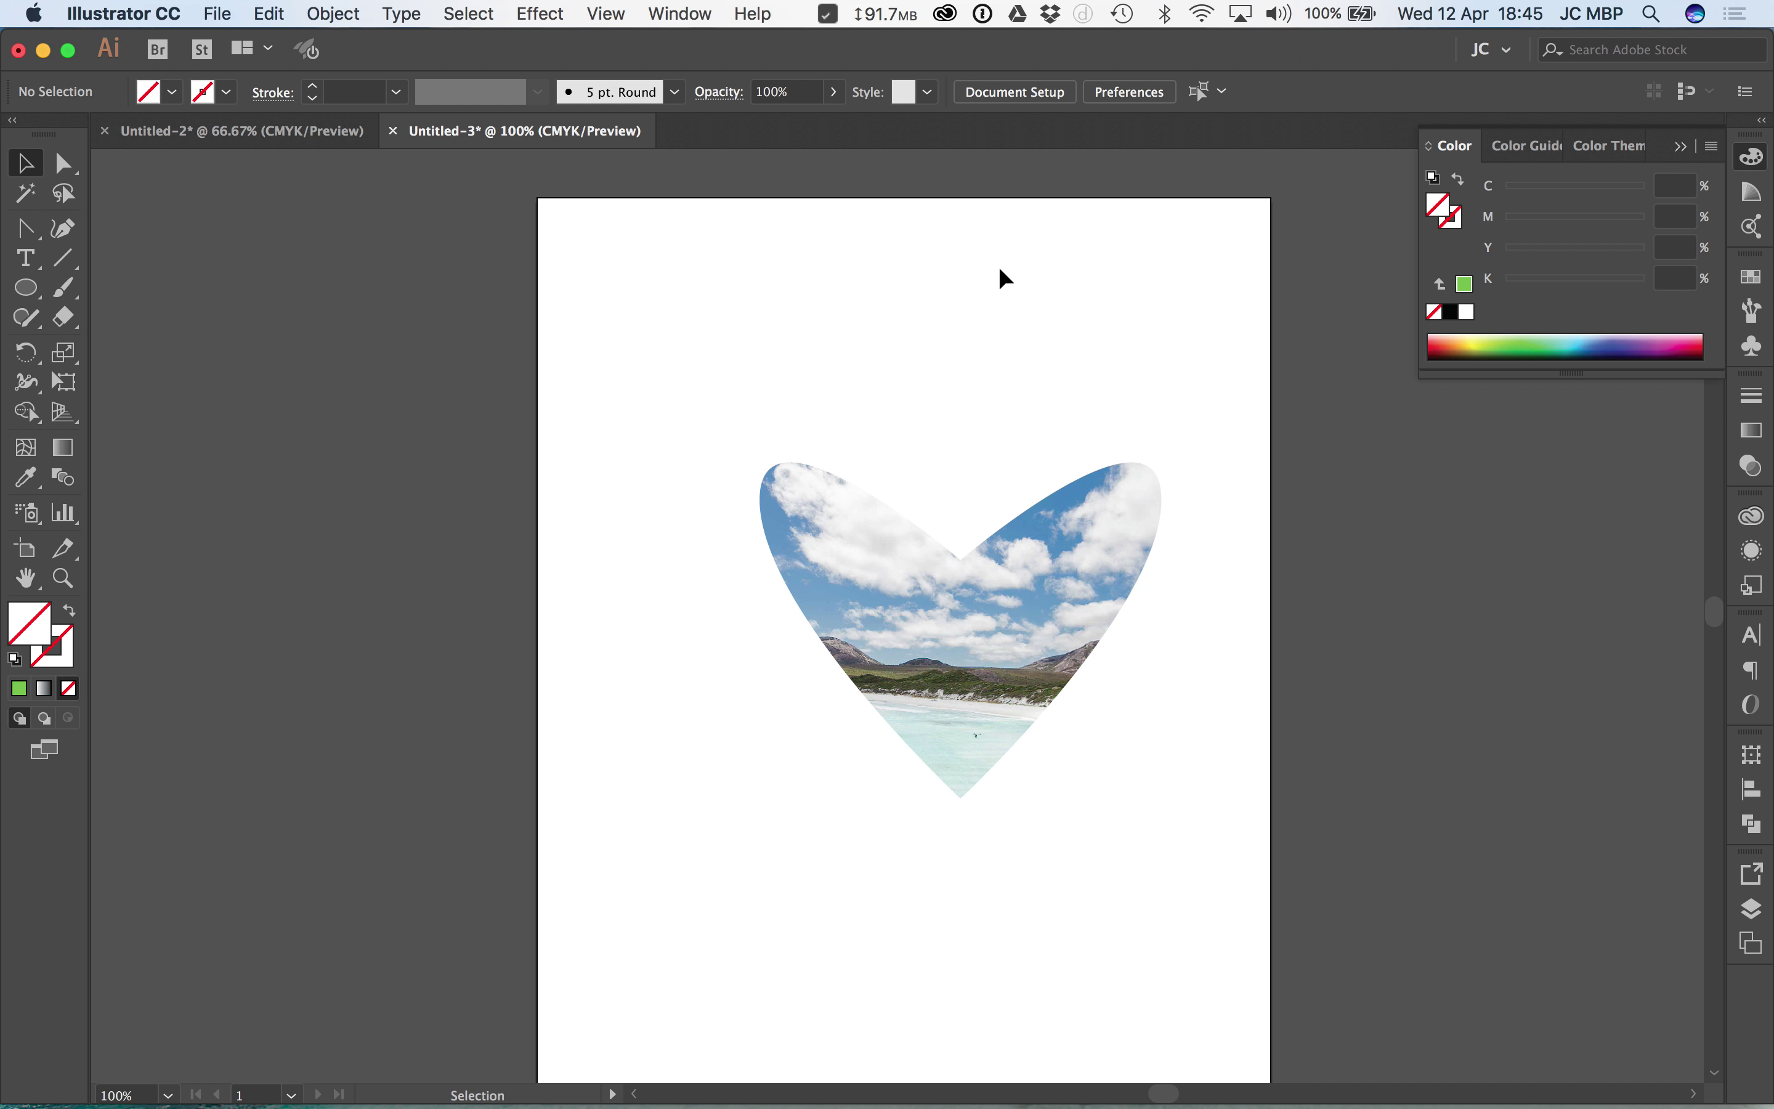
# - Move the heart higher, then draw a green circle and a larger 44.45 mm circle beside it
pyautogui.moveTo(1019, 561); pyautogui.dragTo(1002, 389)
pyautogui.press('l')
pyautogui.moveTo(618, 592); pyautogui.dragTo(712, 686)
pyautogui.click(1539, 343)
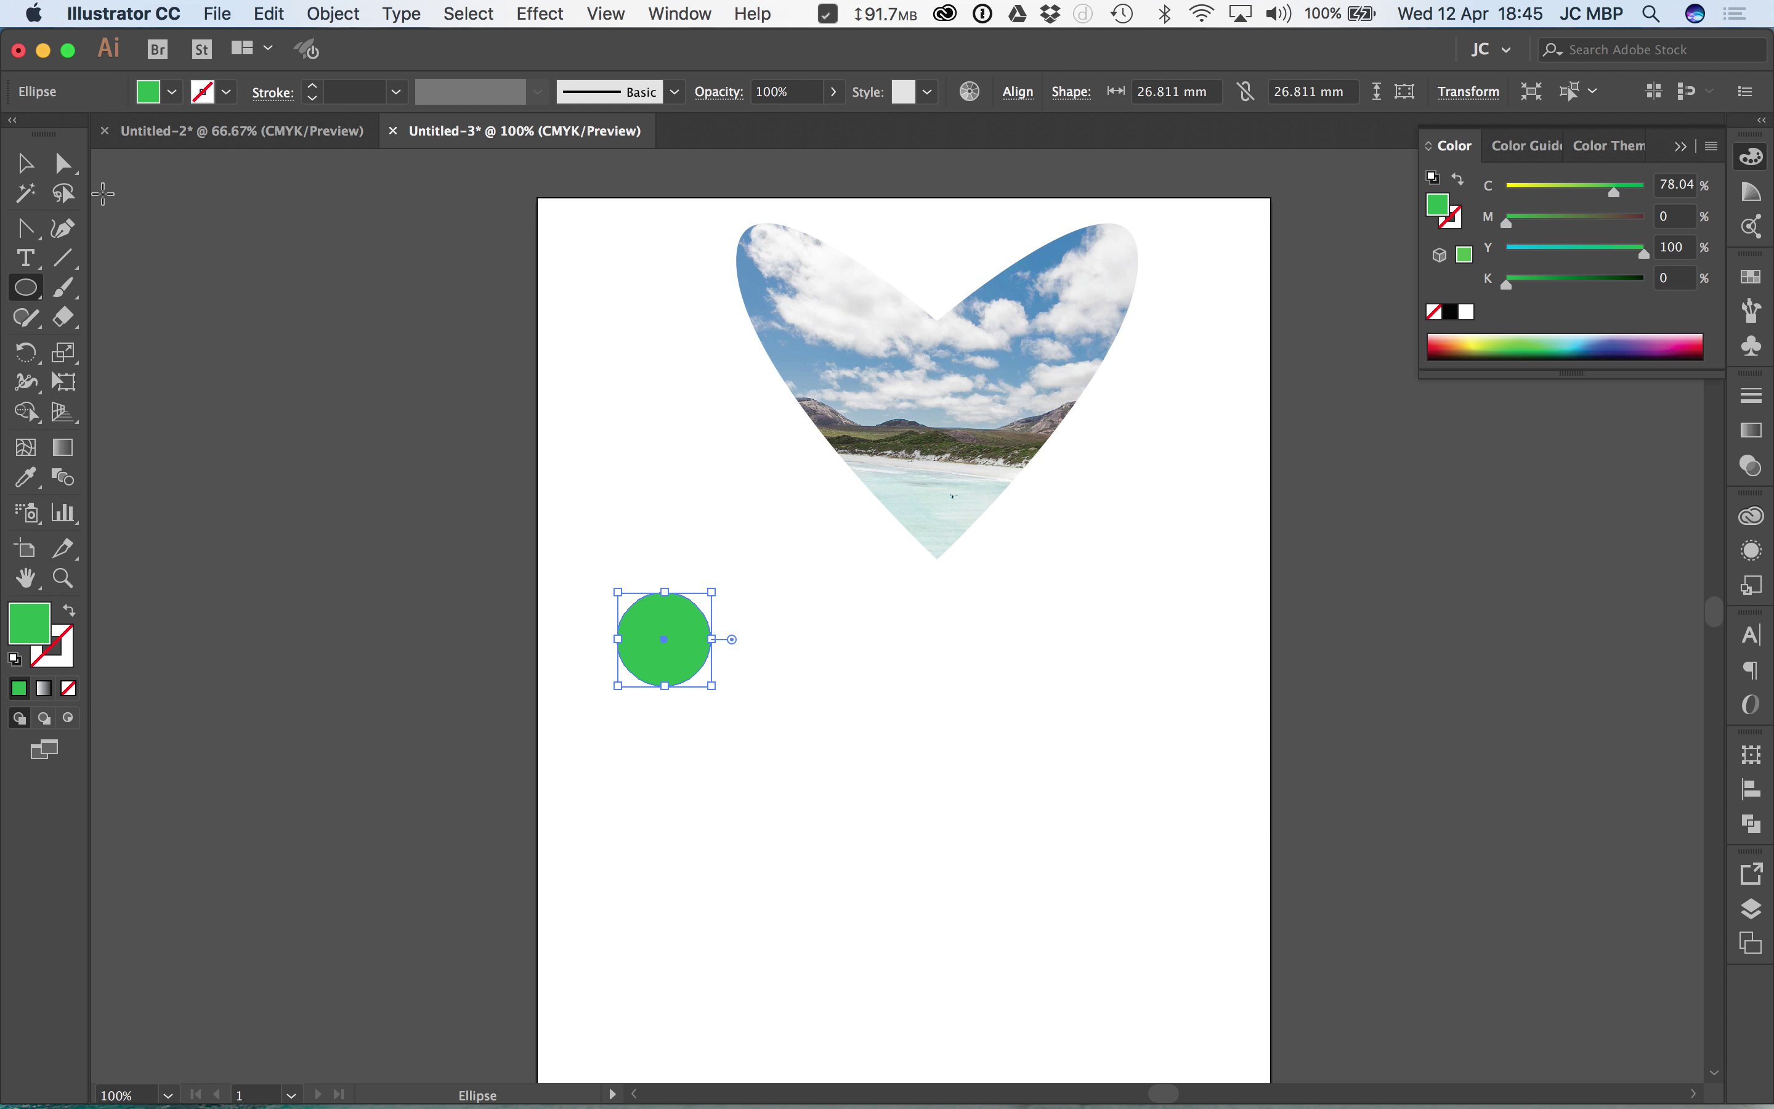
pyautogui.moveTo(859, 603); pyautogui.dragTo(873, 596)
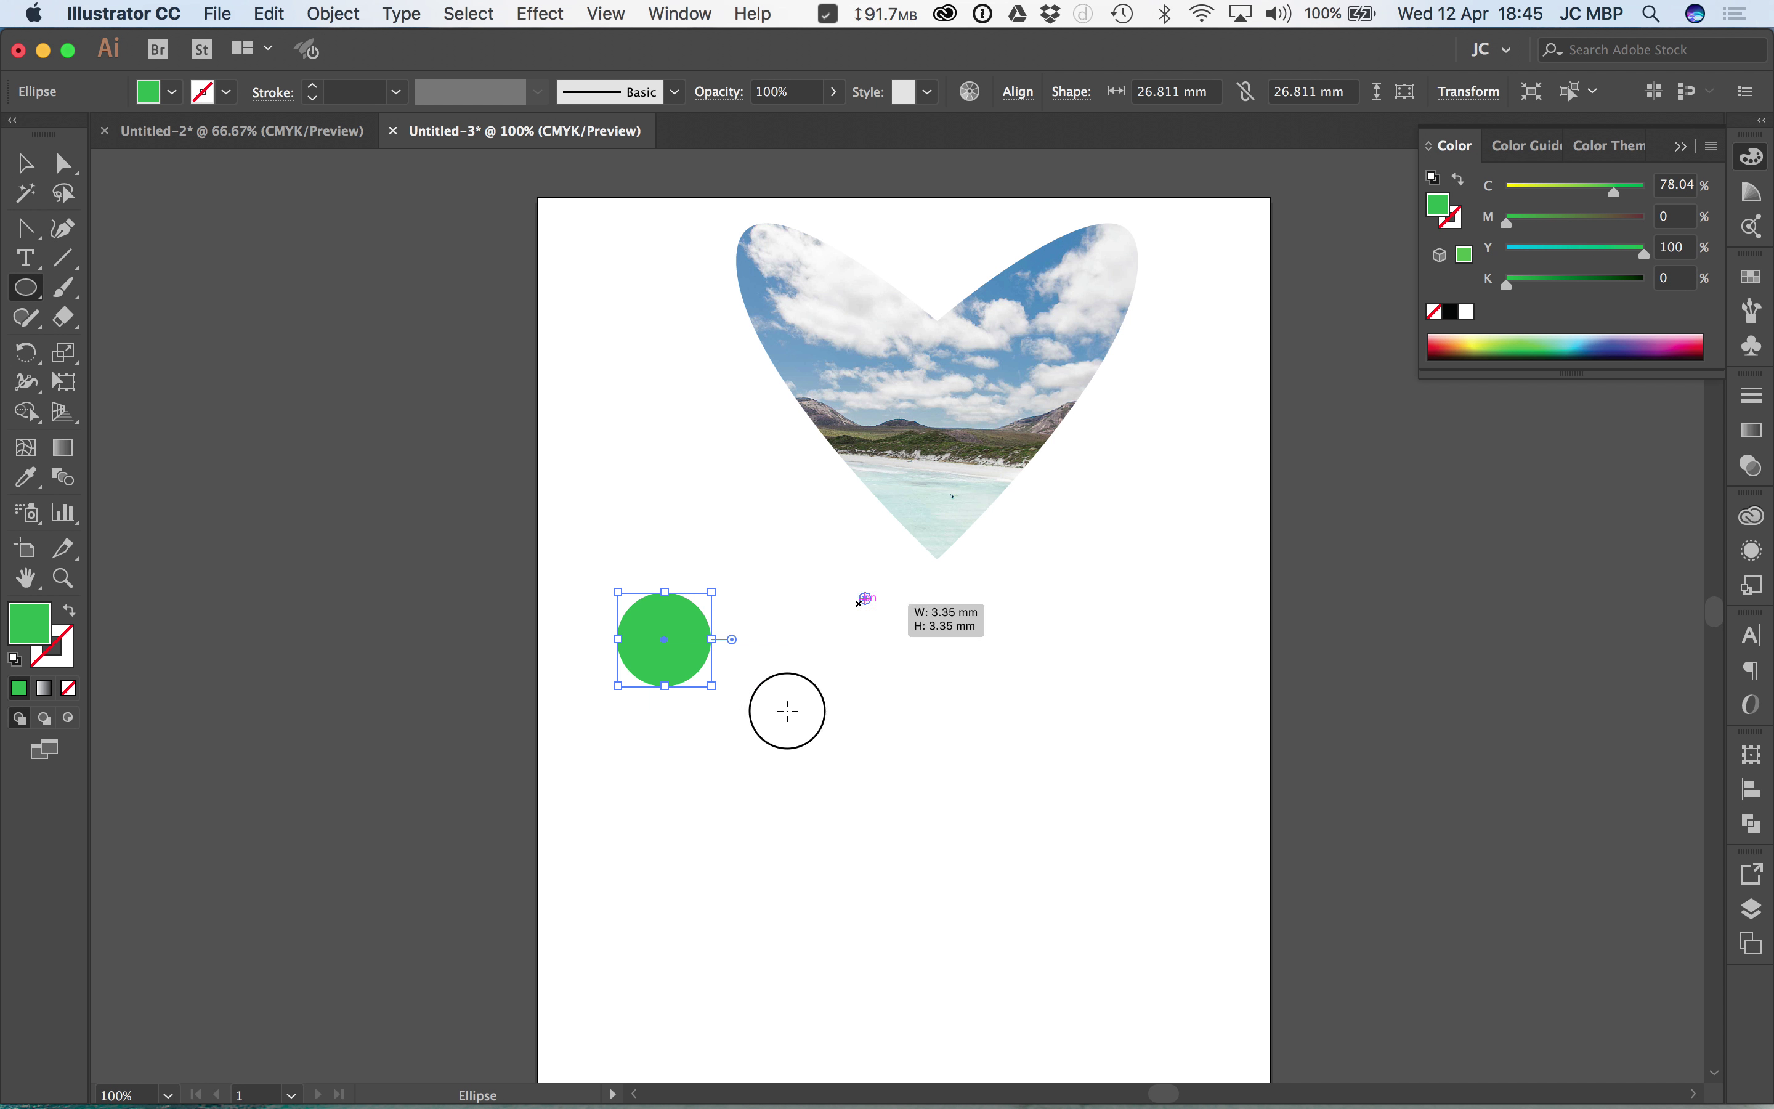
pyautogui.moveTo(787, 711); pyautogui.dragTo(716, 747)
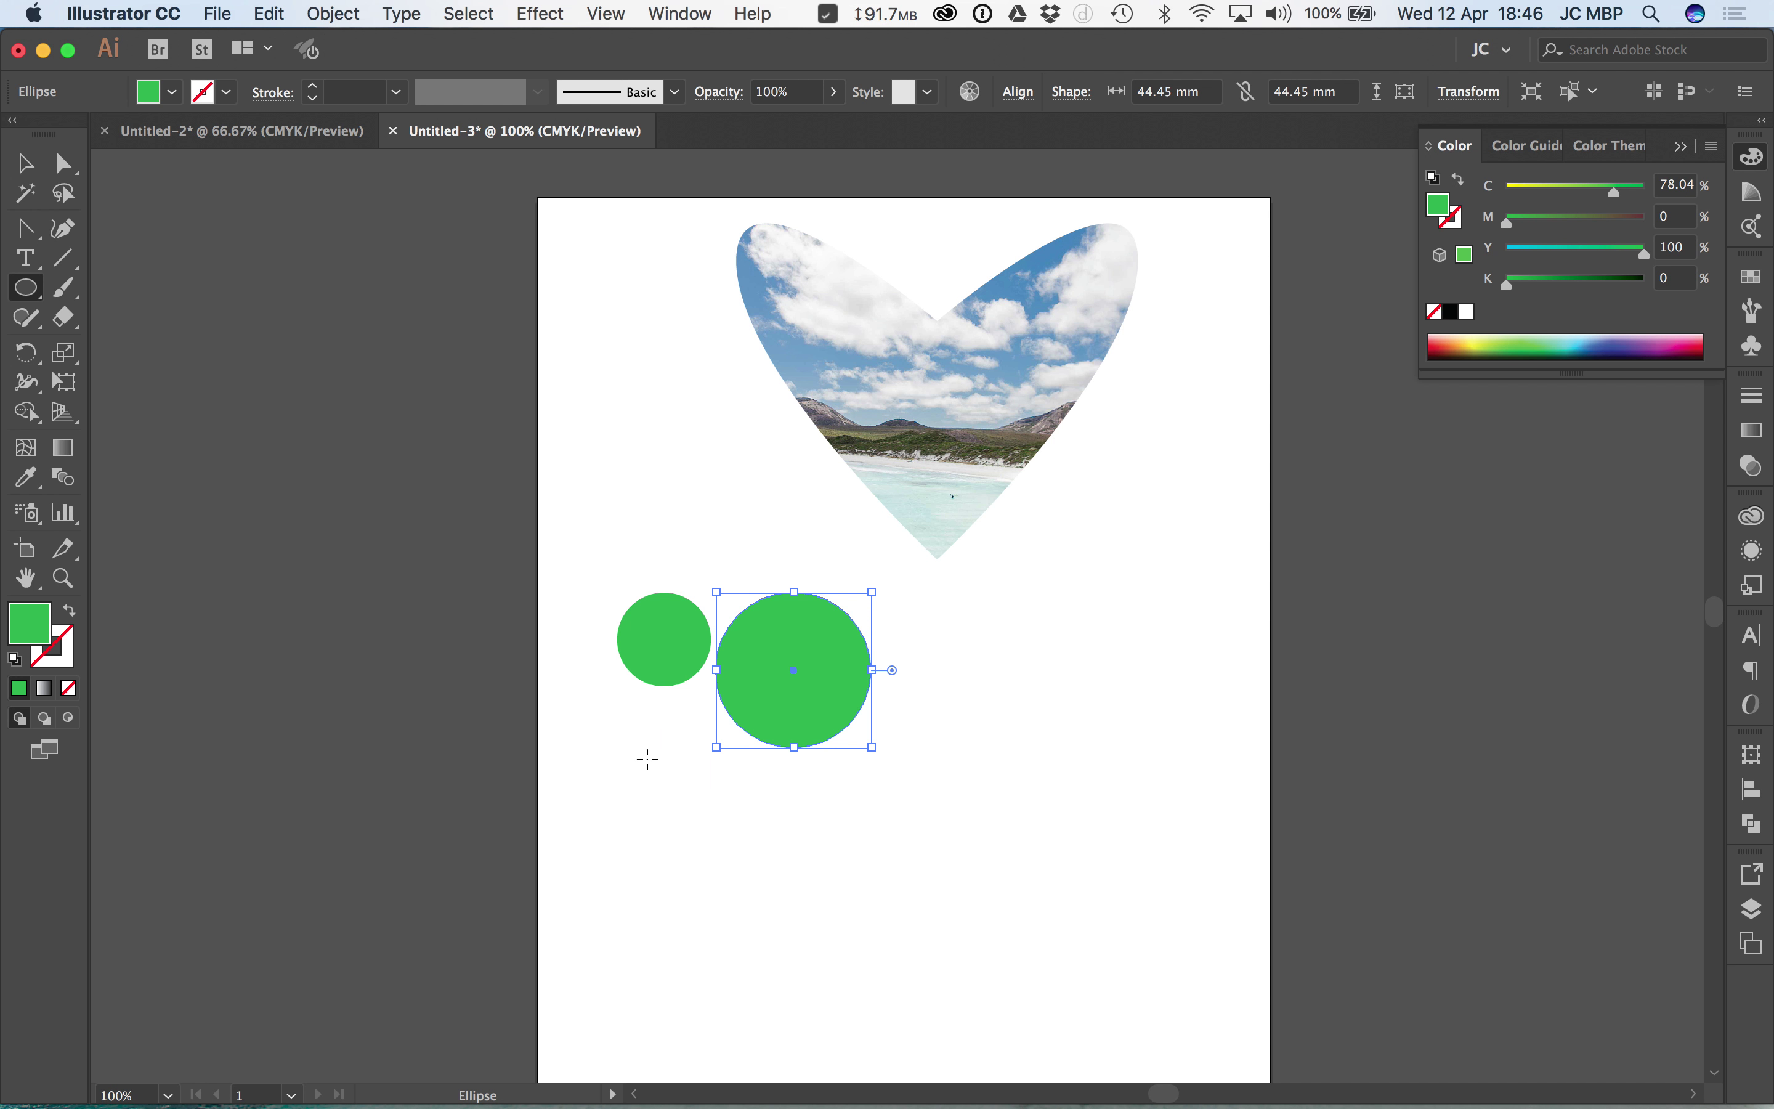
# - Add six more circles of varied sizes, including 6.369, 12.952, 15.2 and 23.228 mm
pyautogui.scroll(5, 648, 759)
pyautogui.moveTo(589, 588); pyautogui.dragTo(662, 516)
pyautogui.moveTo(441, 545); pyautogui.dragTo(592, 694)
pyautogui.moveTo(682, 742); pyautogui.dragTo(709, 666)
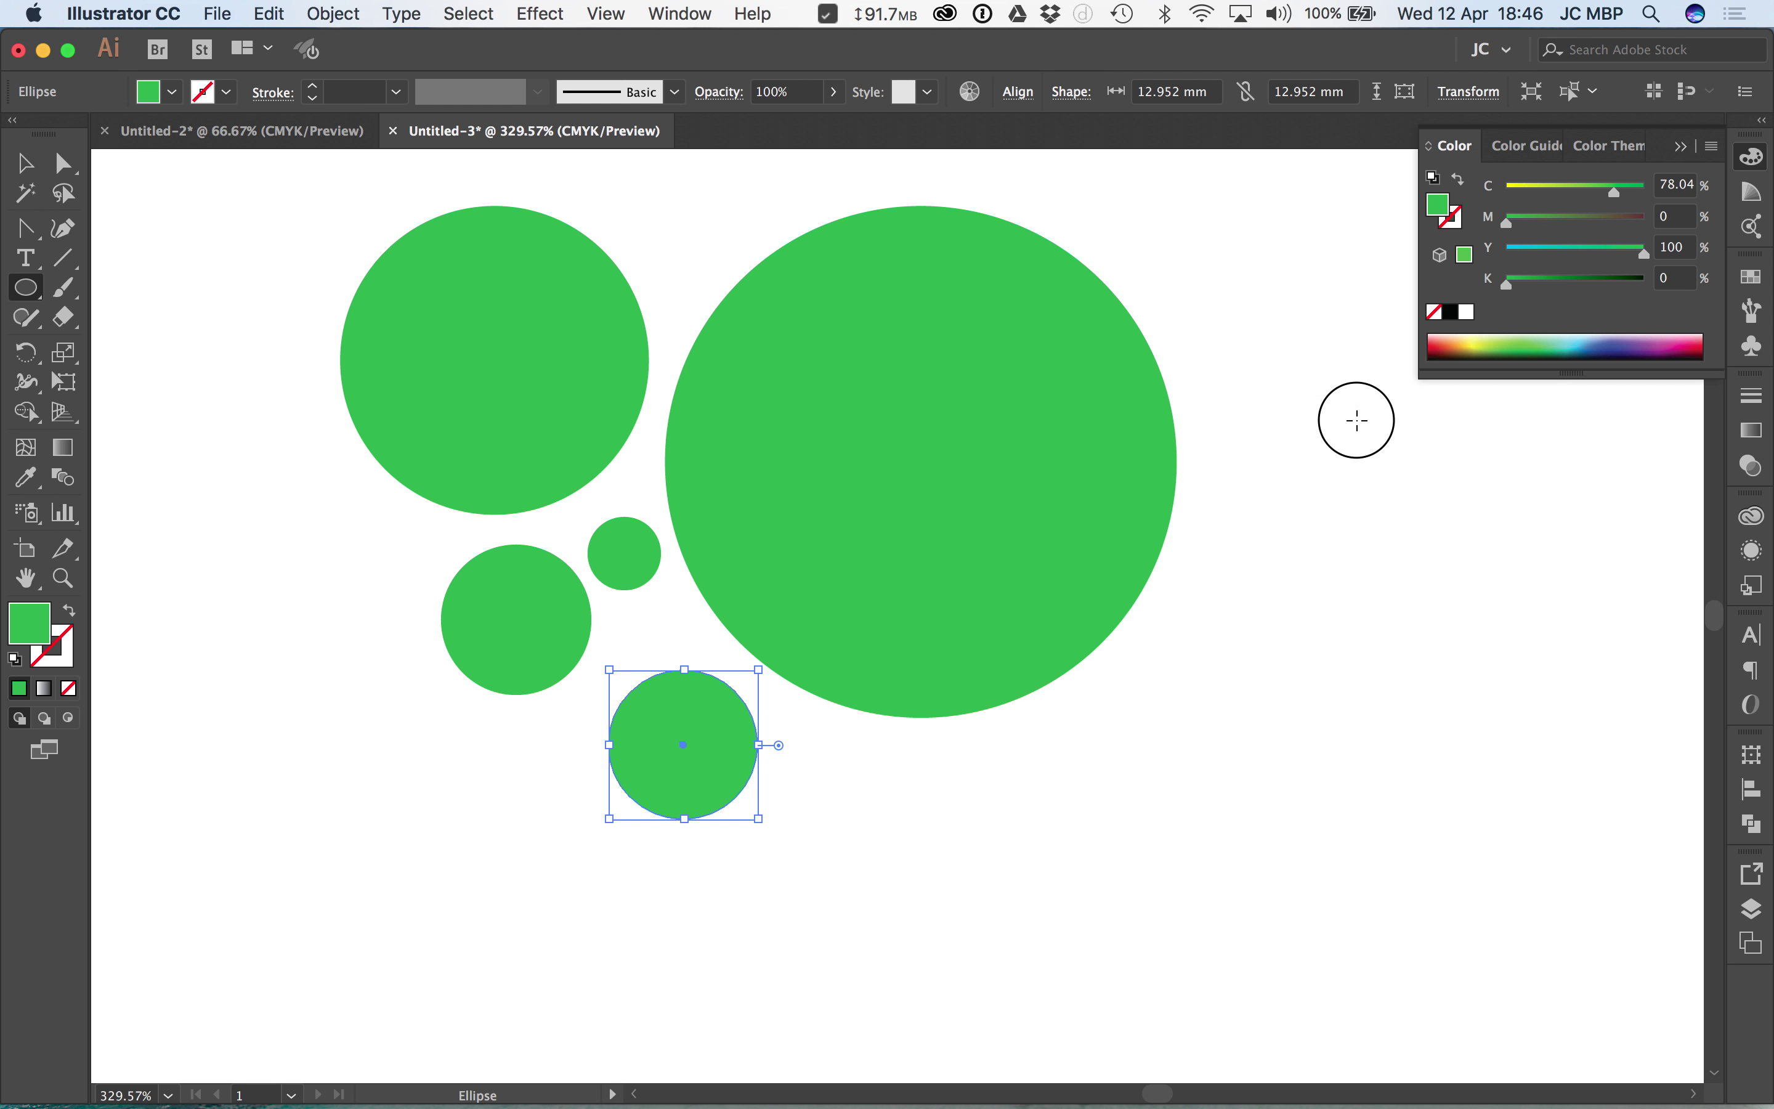
pyautogui.moveTo(1360, 416); pyautogui.dragTo(1251, 586)
pyautogui.moveTo(1283, 676); pyautogui.dragTo(1086, 873)
pyautogui.moveTo(702, 1028); pyautogui.dragTo(969, 761)
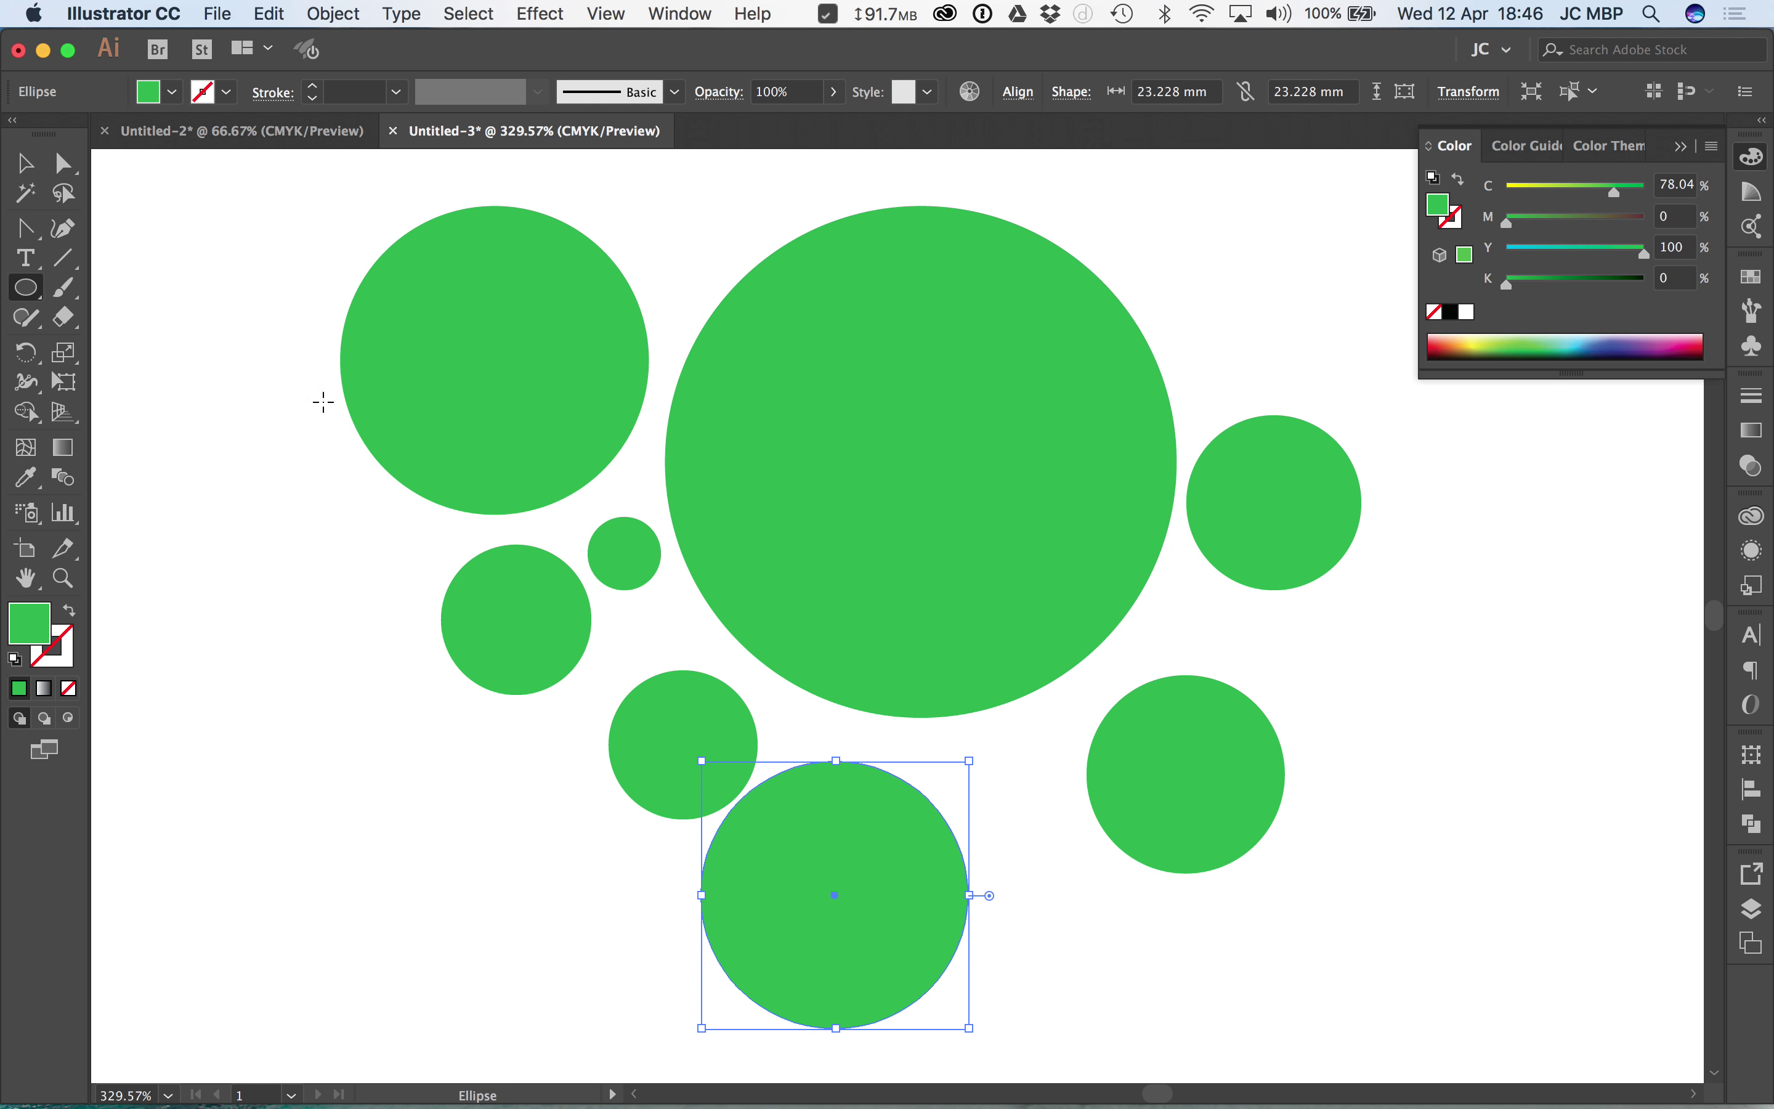
pyautogui.click(24, 163)
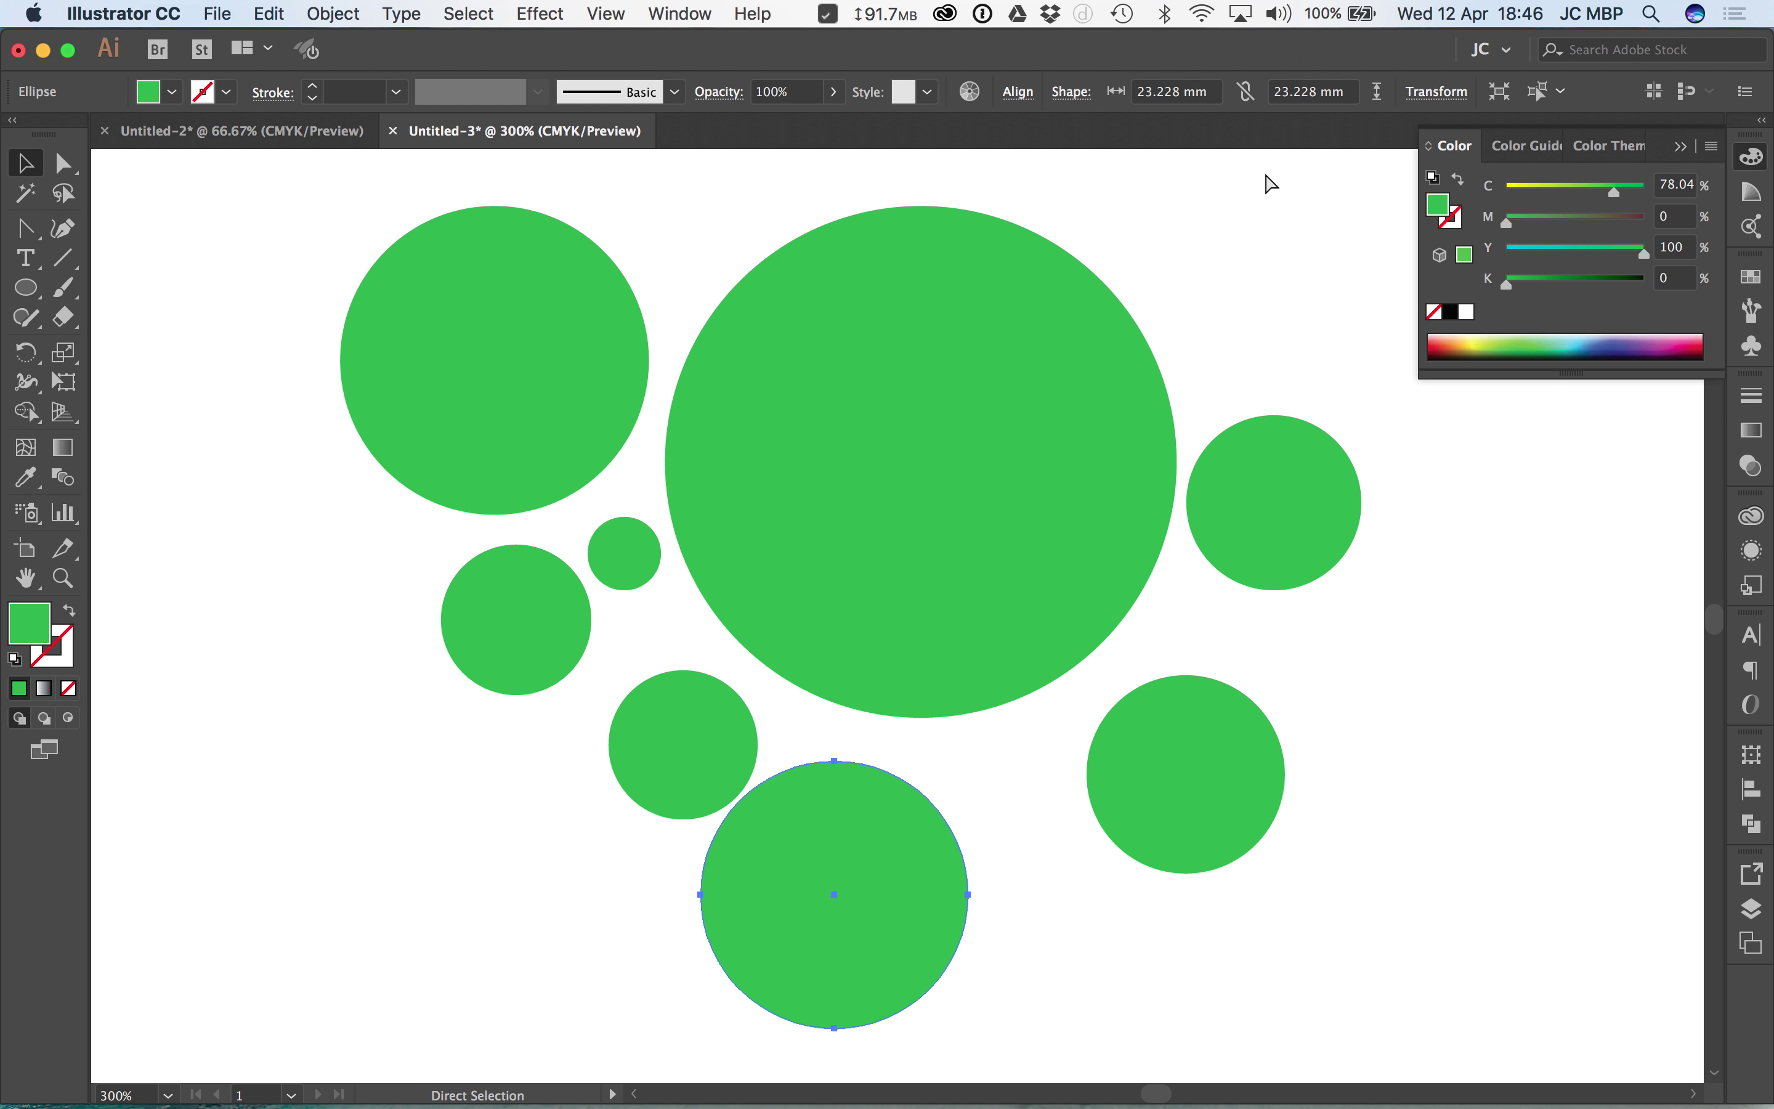
pyautogui.press('super+minus')
pyautogui.press('super+minus')
# - Select all eight circles, group them, and shift the group slightly right and down
pyautogui.press('v')
pyautogui.click(1206, 326)
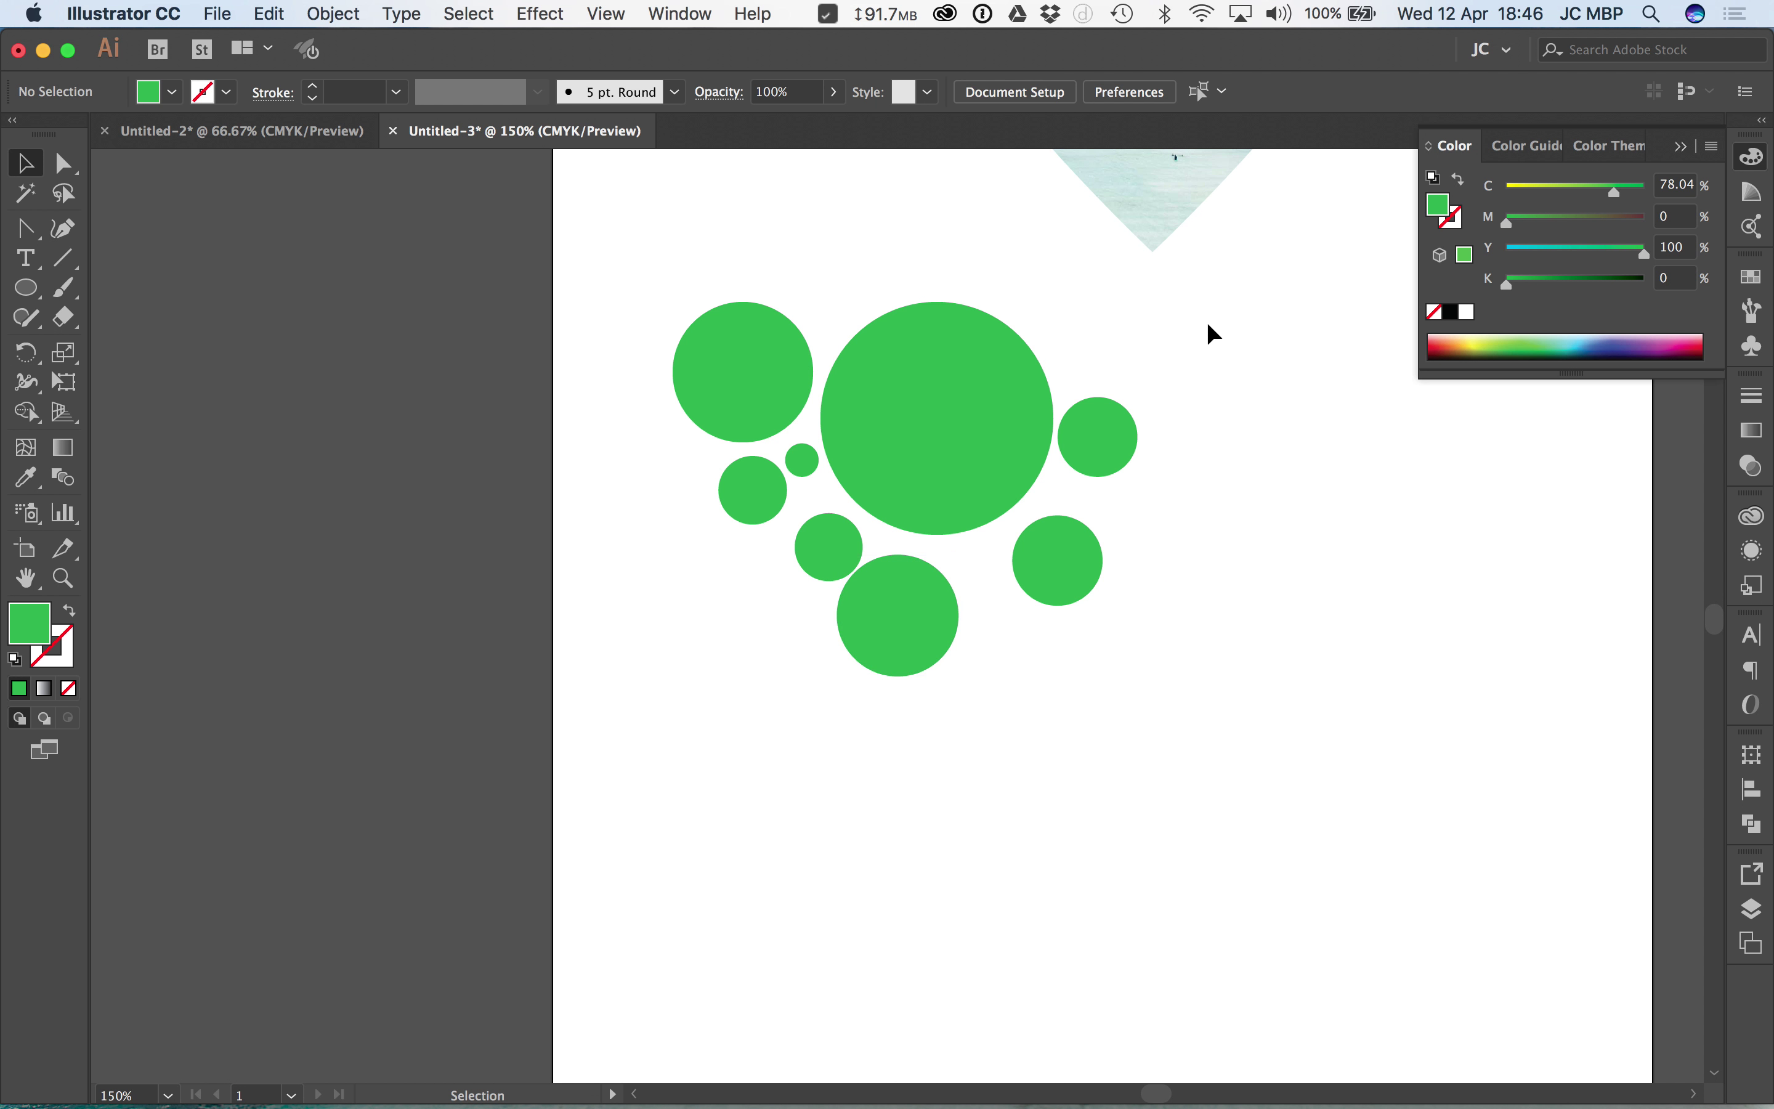
pyautogui.moveTo(1218, 283); pyautogui.dragTo(555, 755)
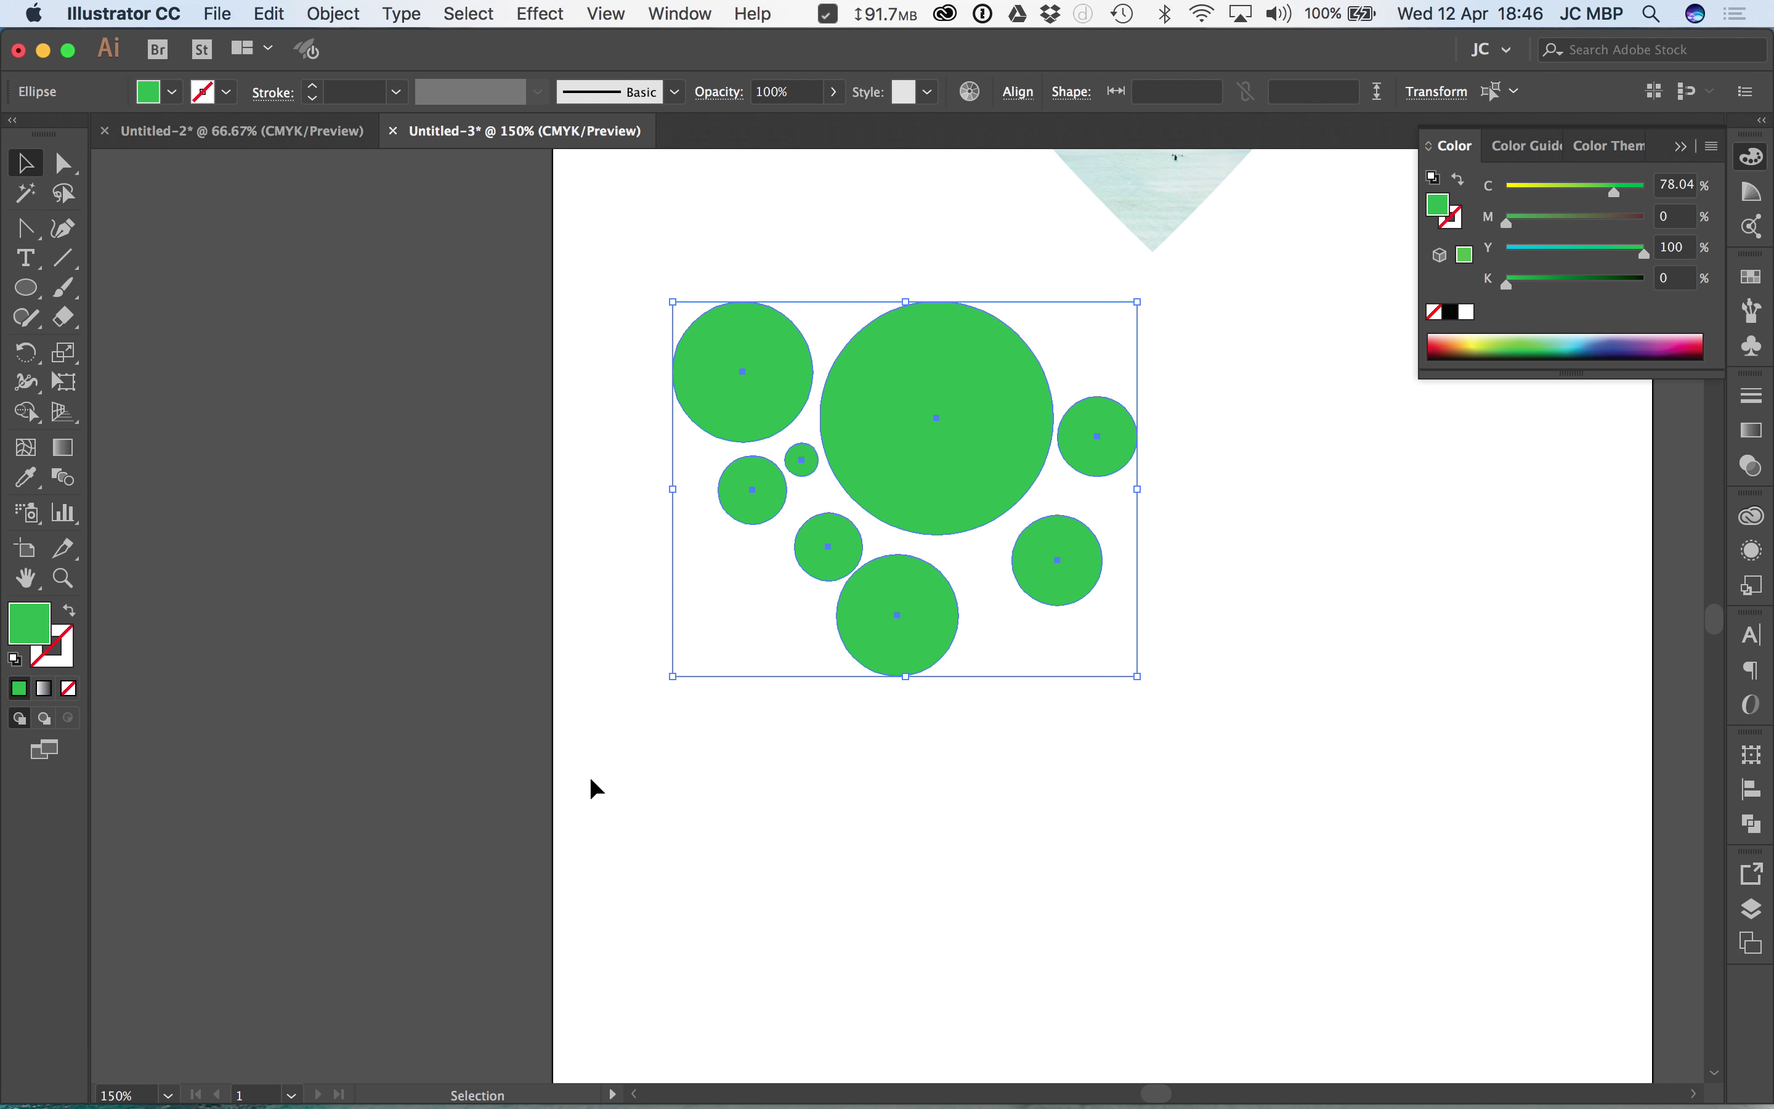
pyautogui.click(333, 12)
pyautogui.click(362, 114)
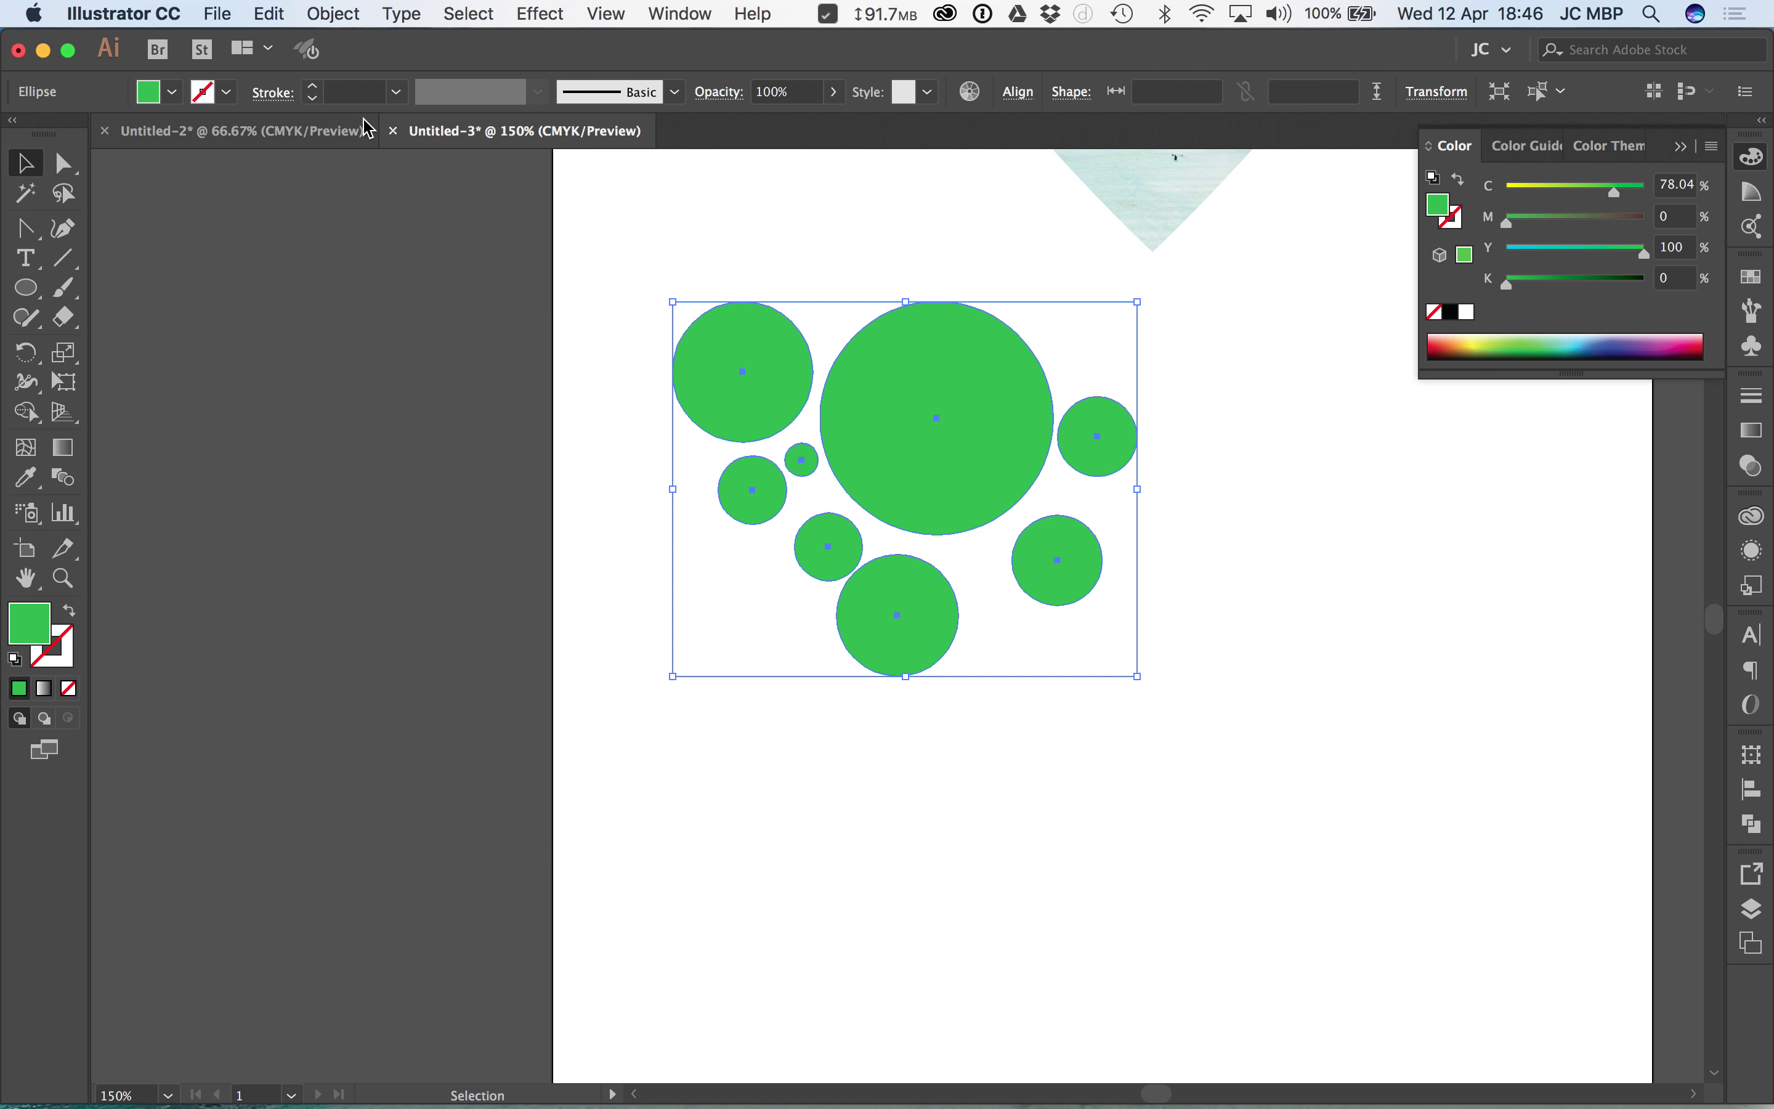
pyautogui.doubleClick(1091, 427)
pyautogui.doubleClick(1341, 477)
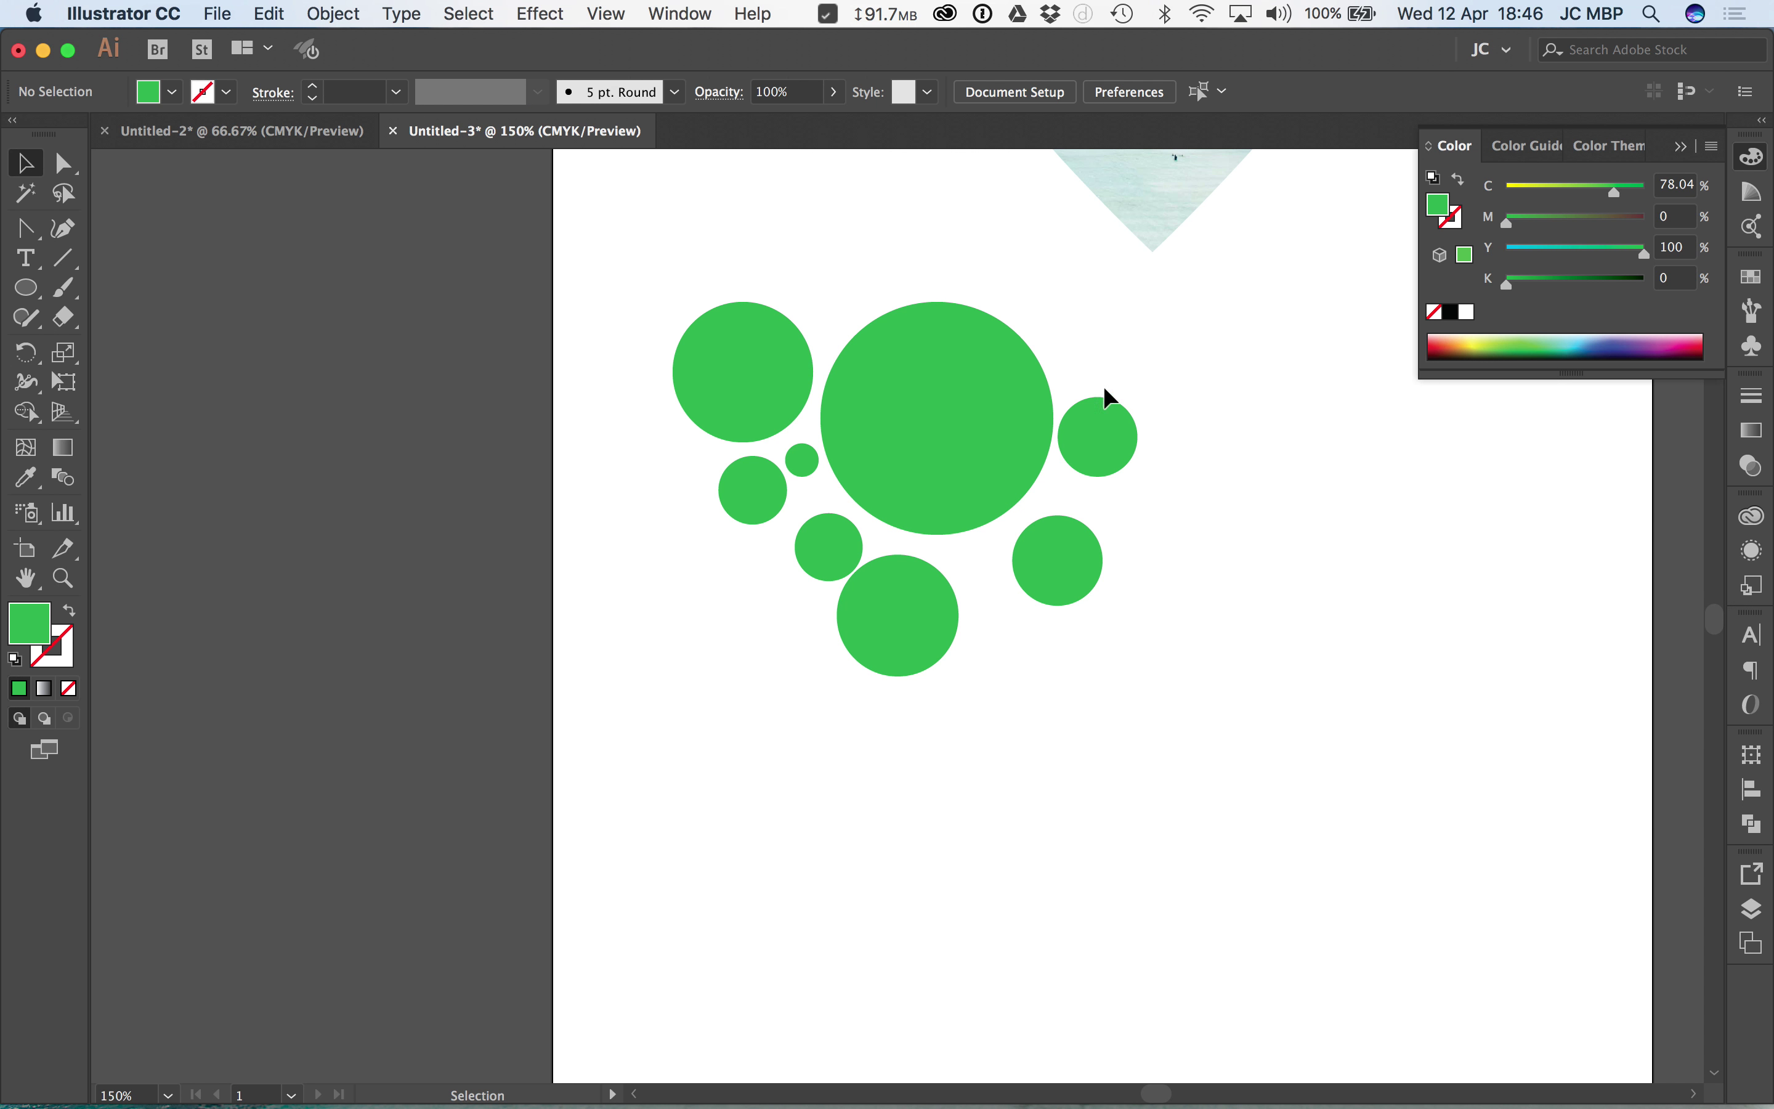
pyautogui.moveTo(1080, 412); pyautogui.dragTo(994, 413)
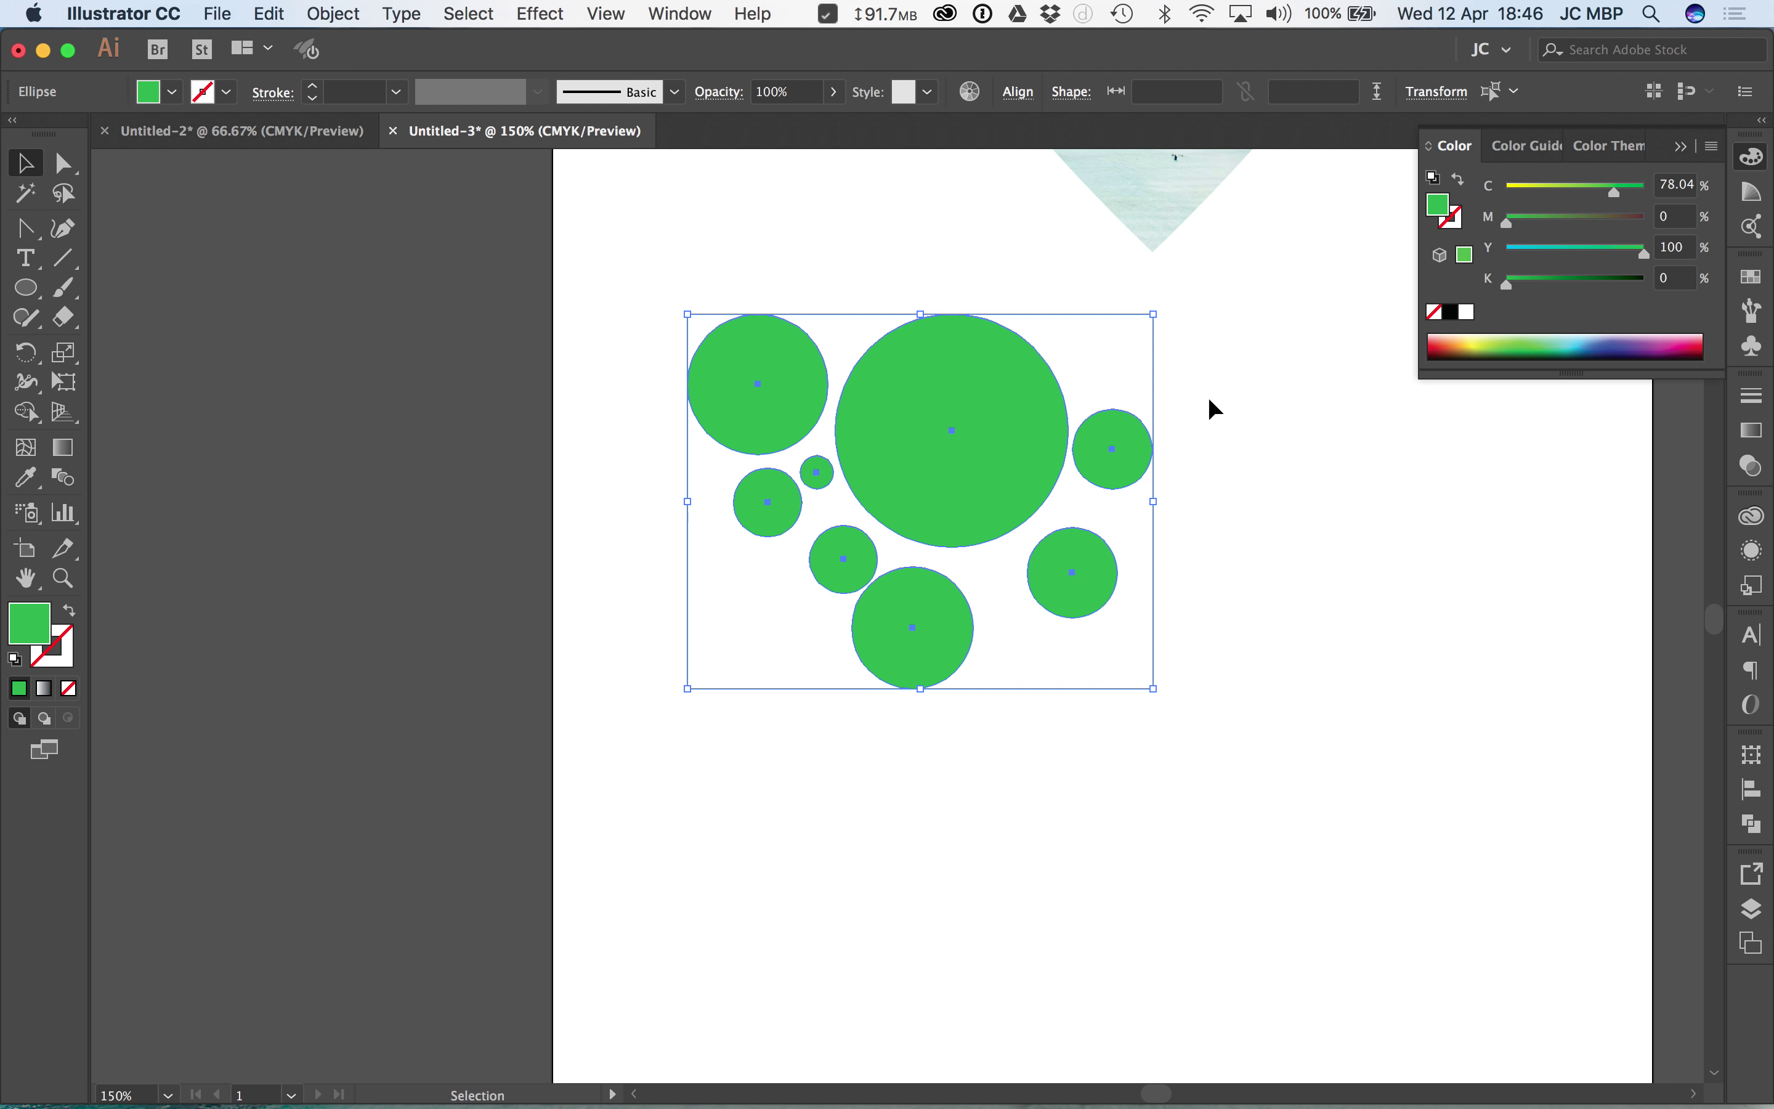
pyautogui.click(1071, 402)
pyautogui.moveTo(1064, 403); pyautogui.dragTo(1442, 427)
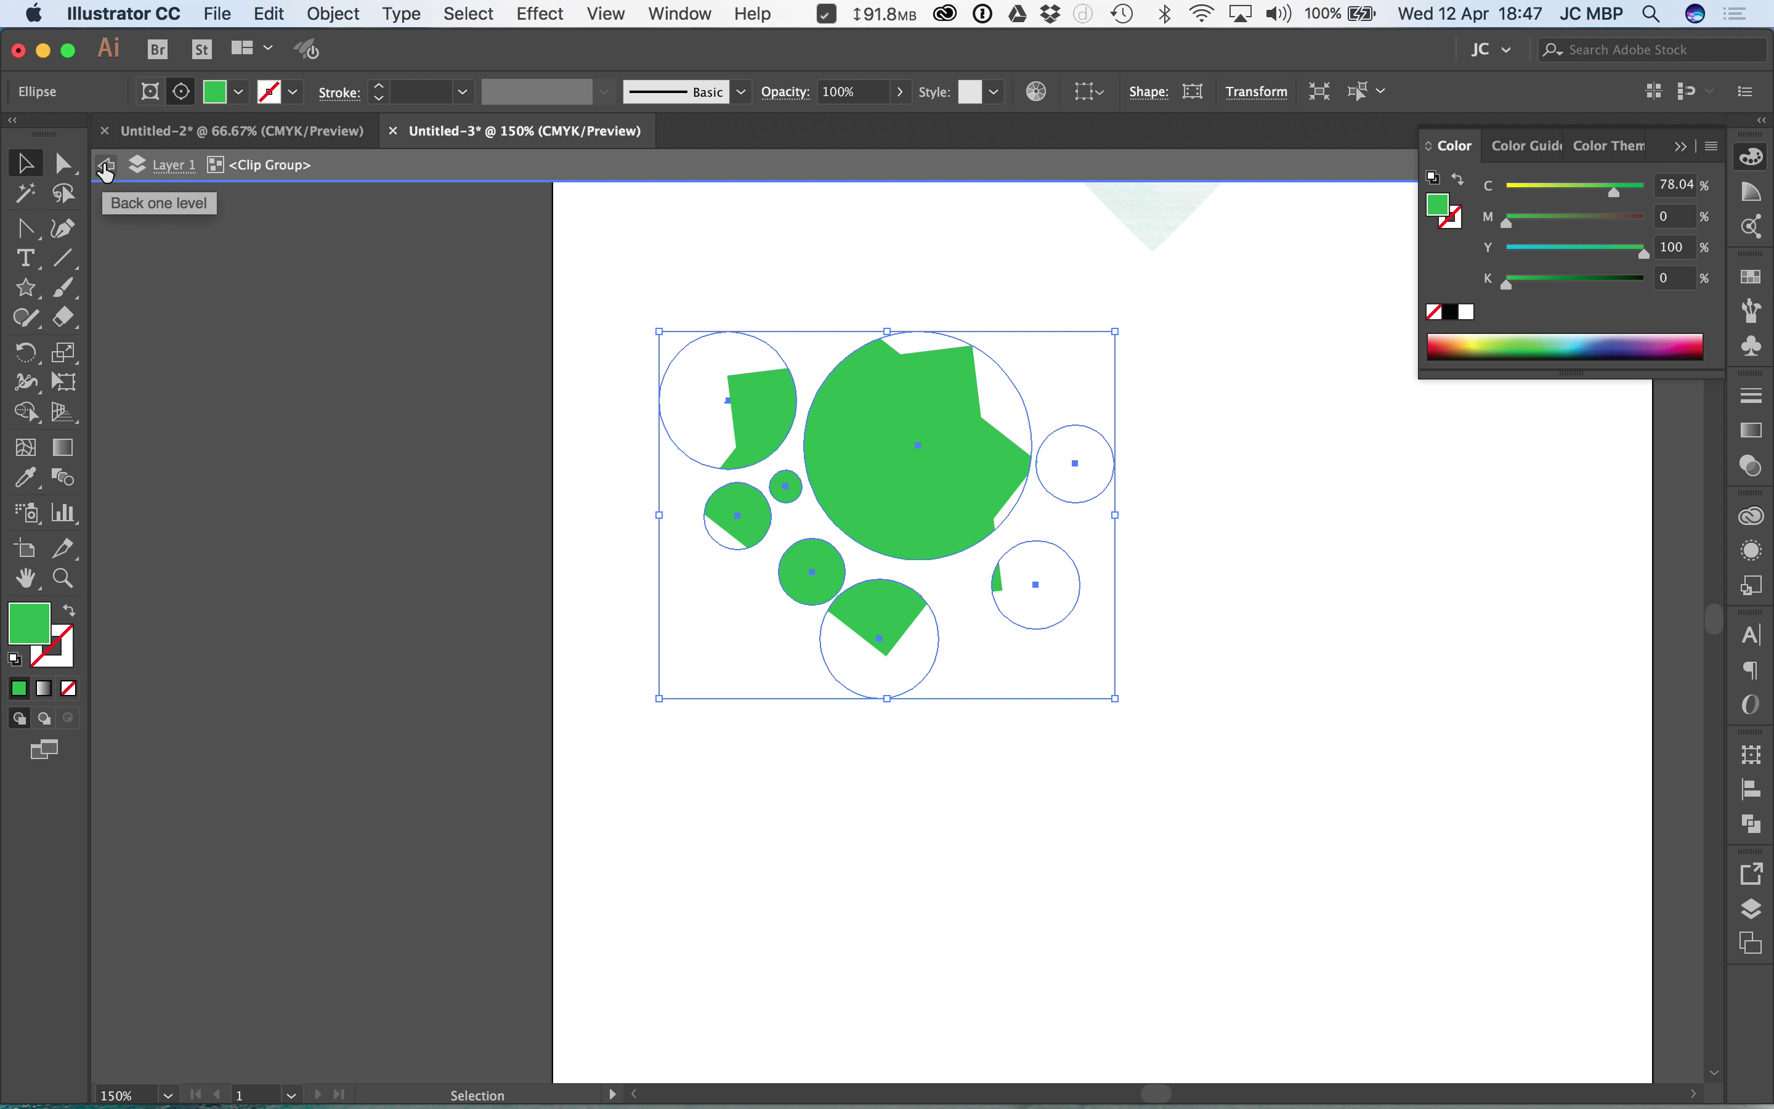
pyautogui.press('super+Tab')
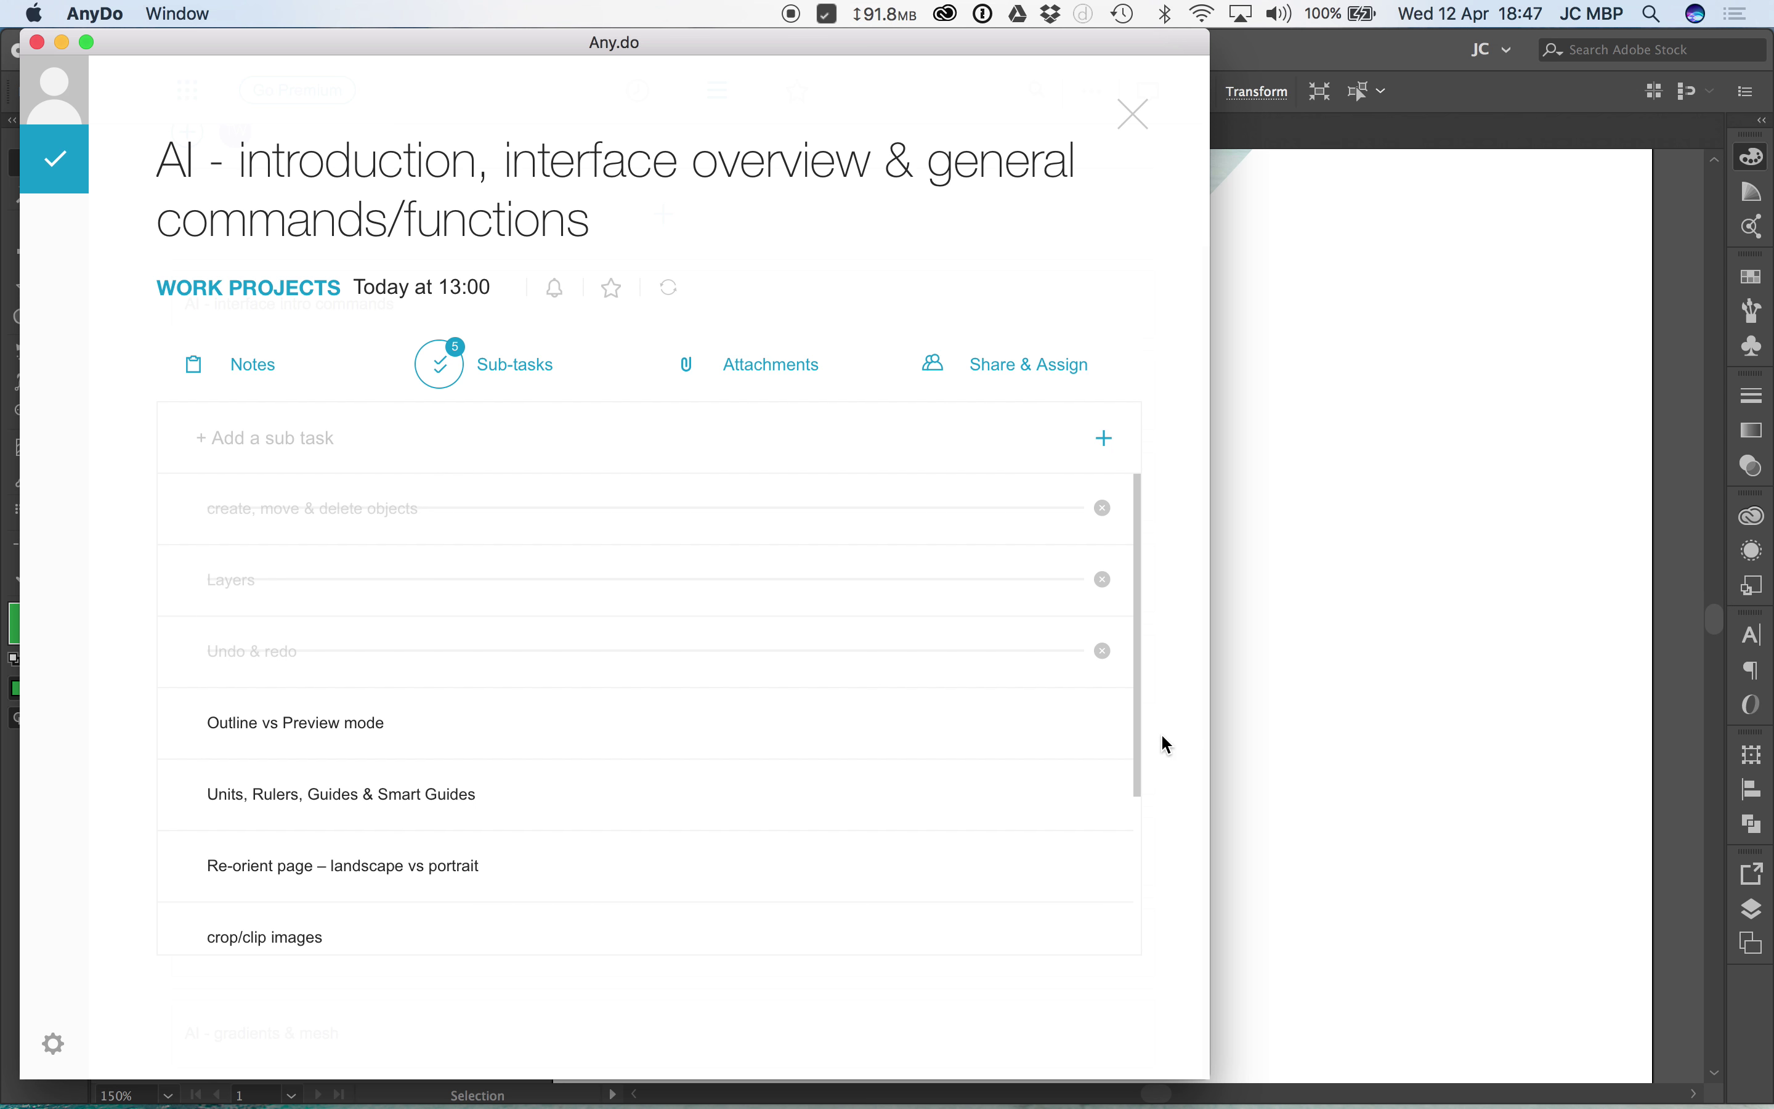
# - Scroll the Any.do checklist for the AI introduction task to the 'crop/clip images' sub-task
pyautogui.scroll(-4, 1151, 800)
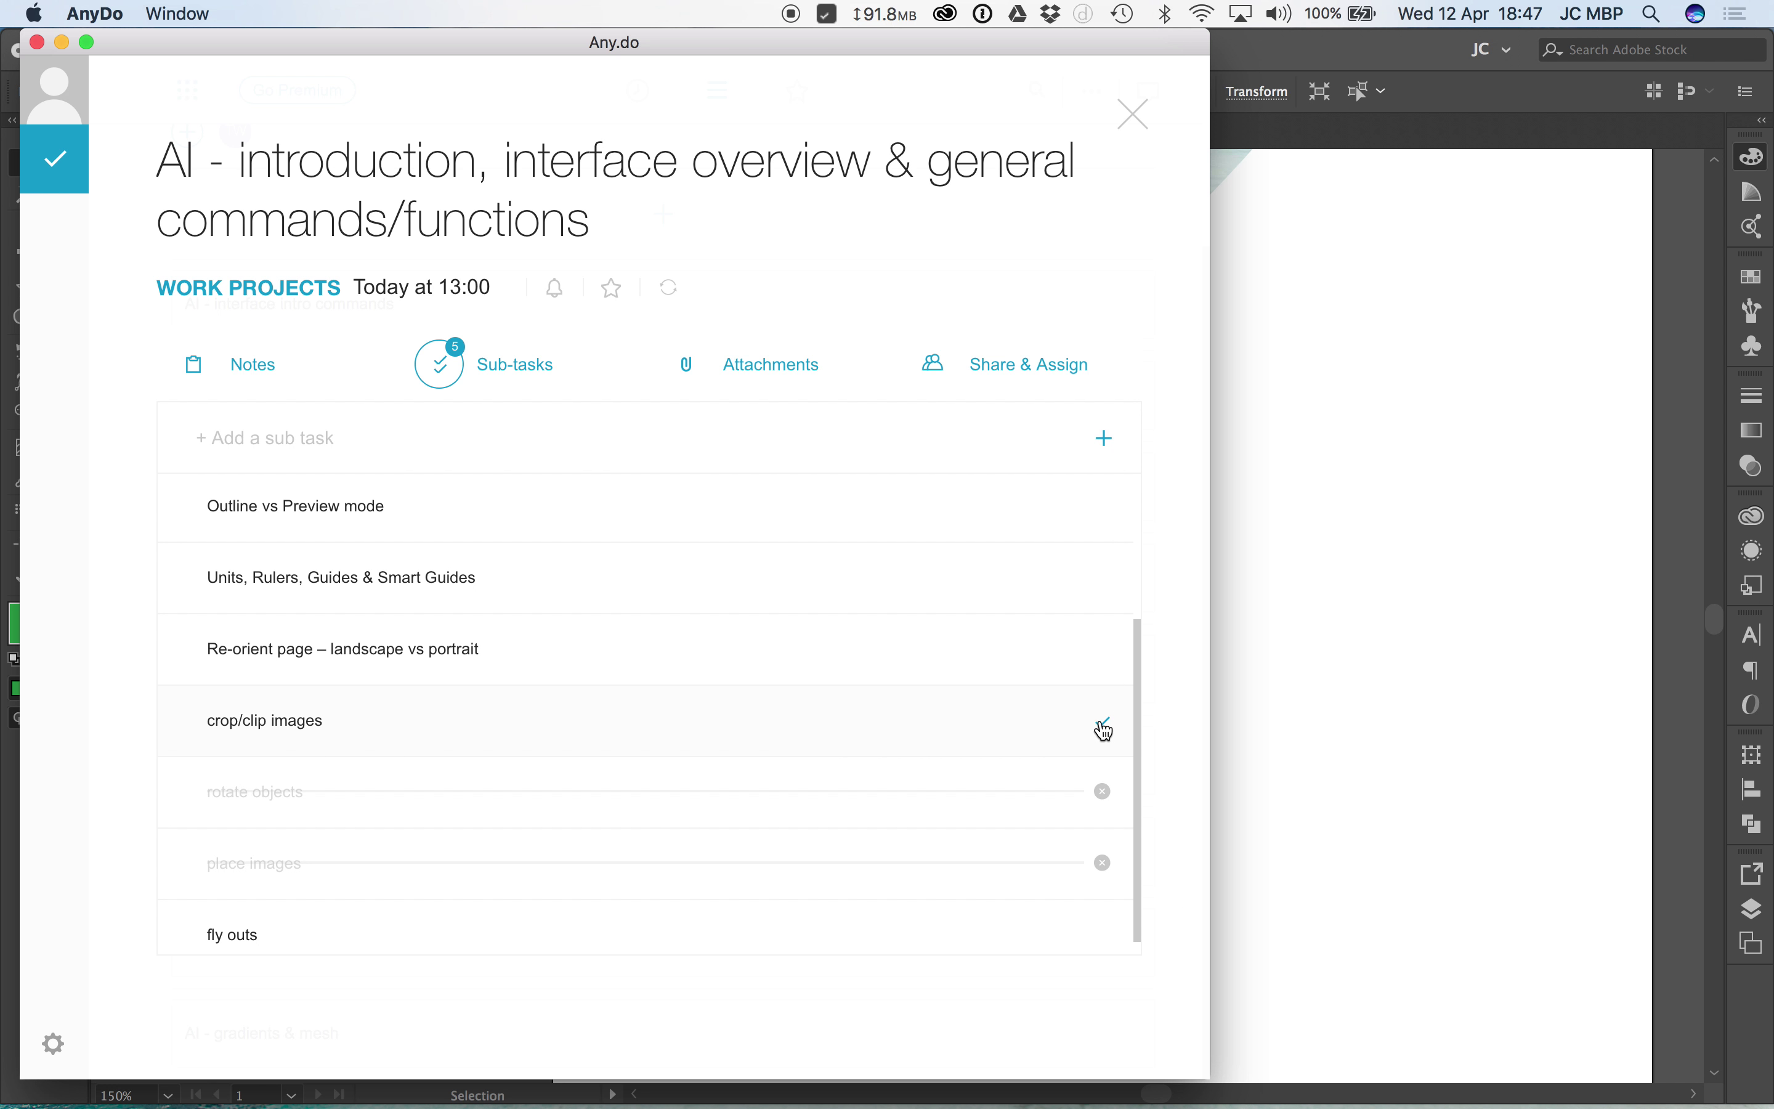